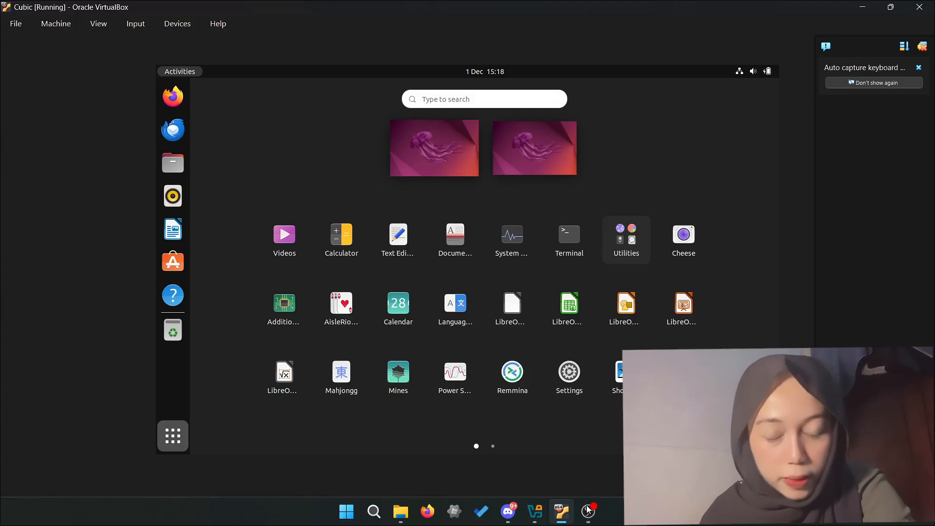
- Launch a Terminal window from the Show Applications grid
left_click(588, 510)
left_click(588, 510)
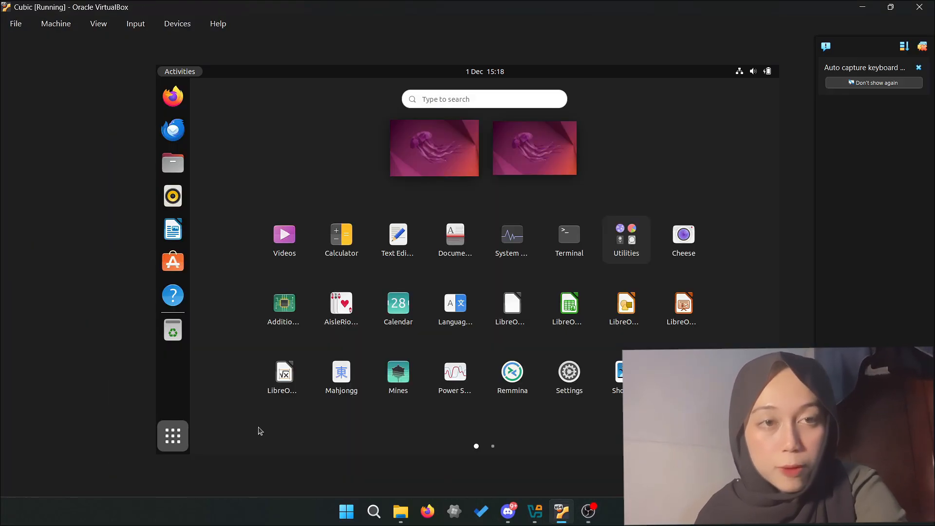
left_click(173, 440)
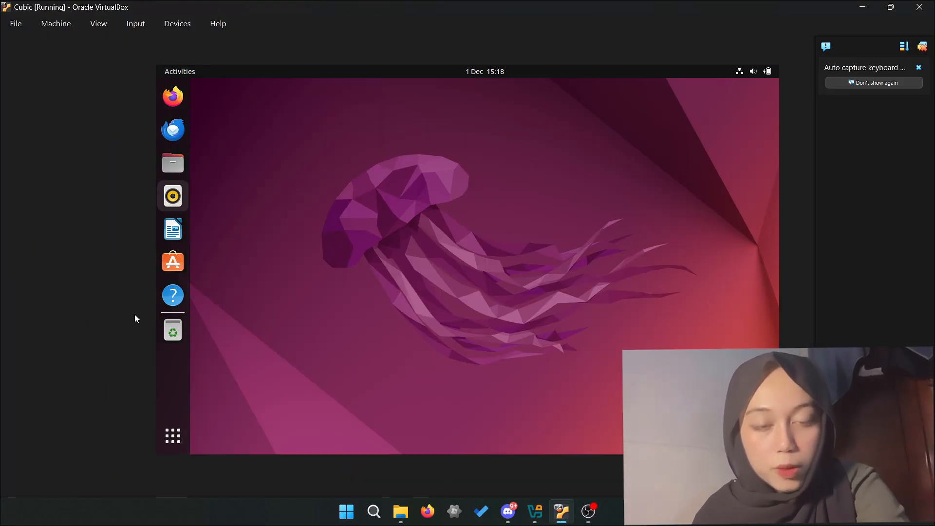
left_click(185, 434)
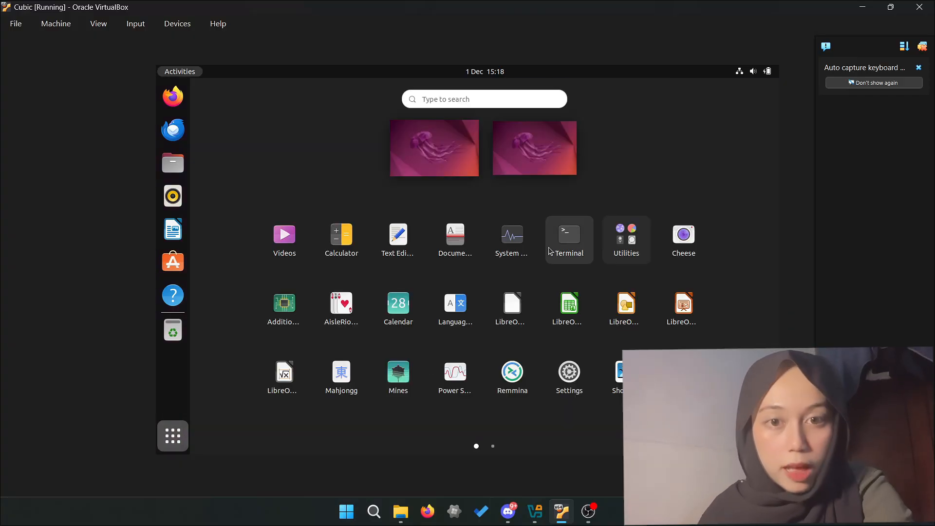
left_click(565, 233)
- Become root with su and add the universe repository via sudo apt-add-repository universe
type("su")
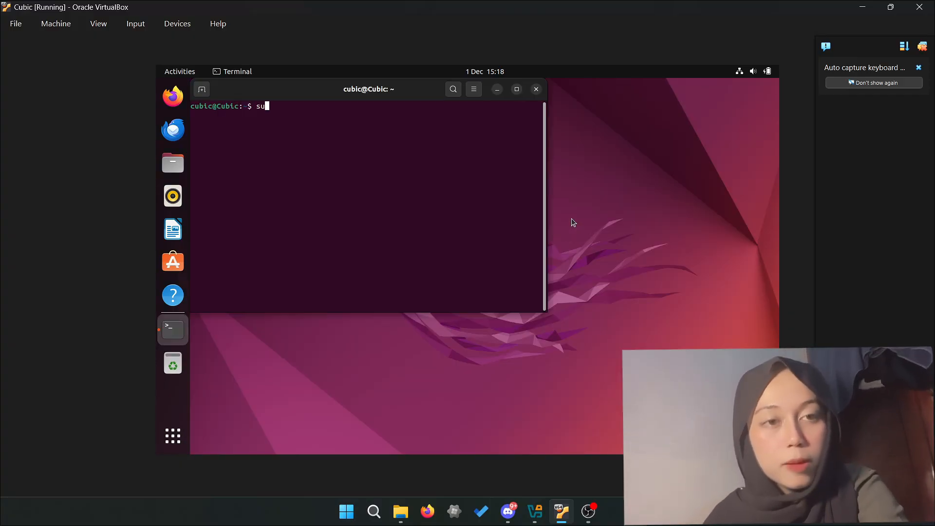
key("Return")
key("Return")
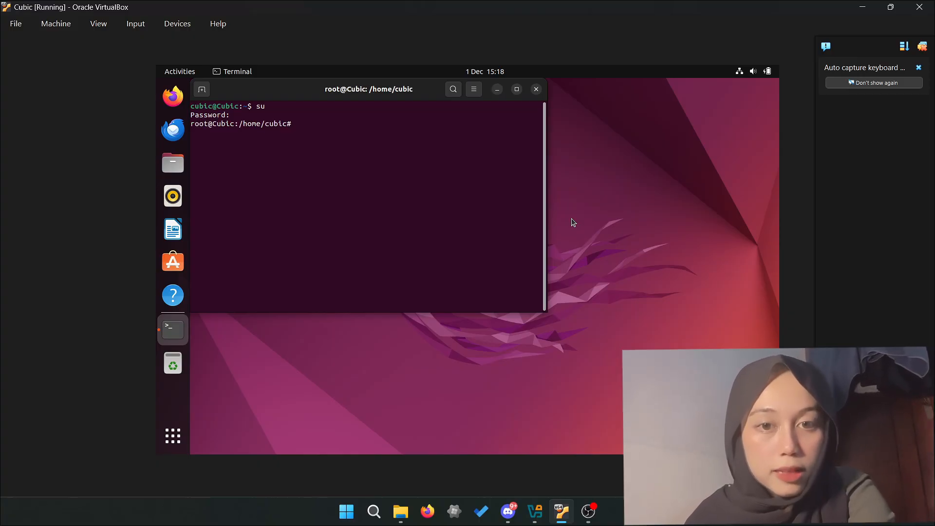
type("sudo a")
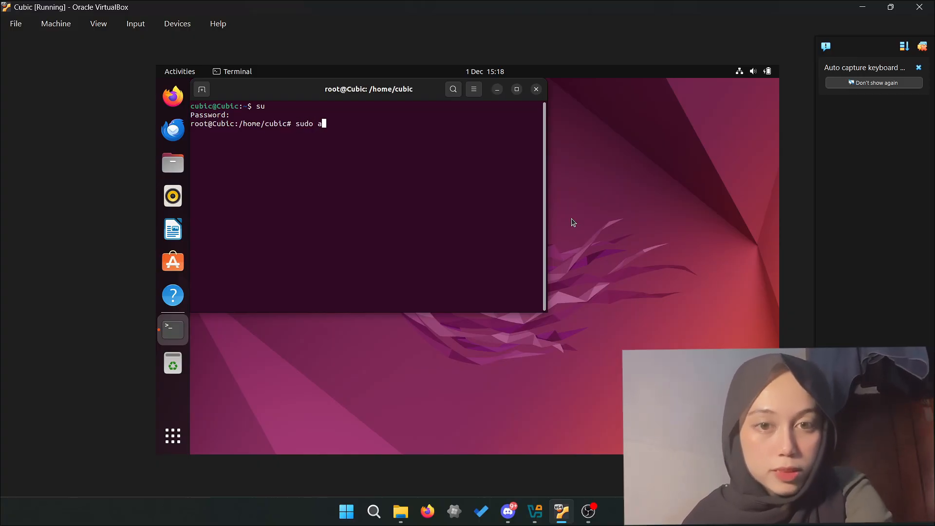
type("pt-add")
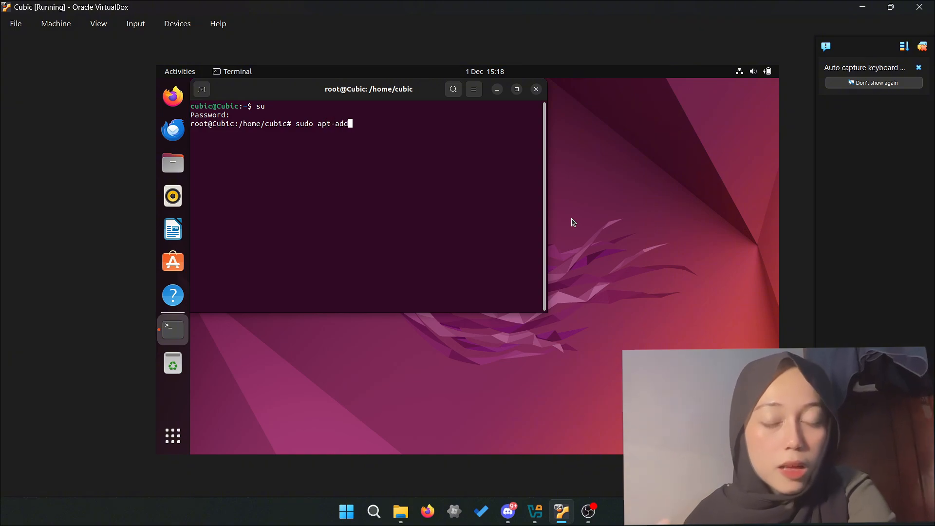
type("-repos")
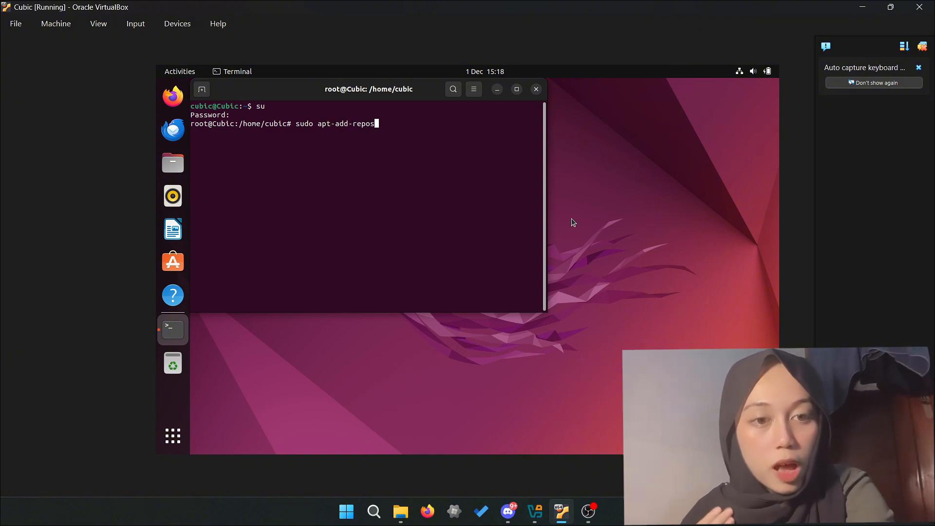
type("itory")
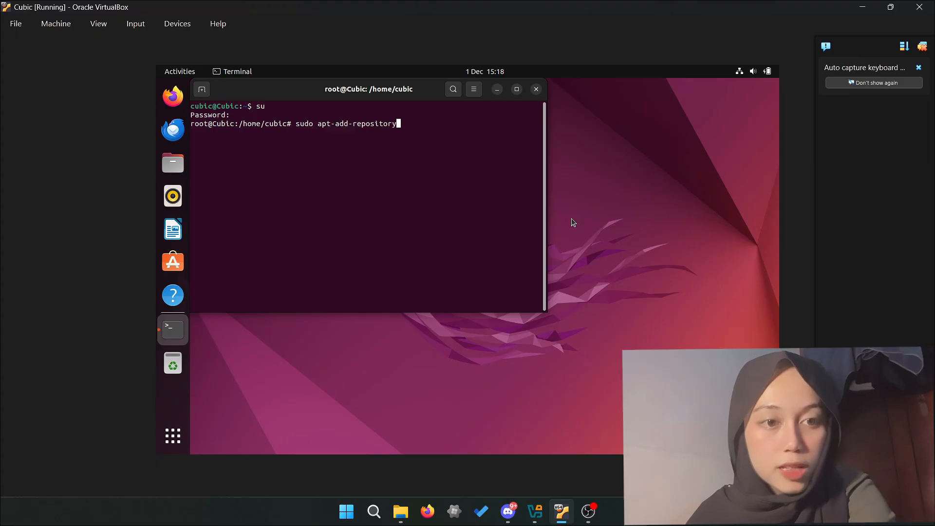
type(" universe")
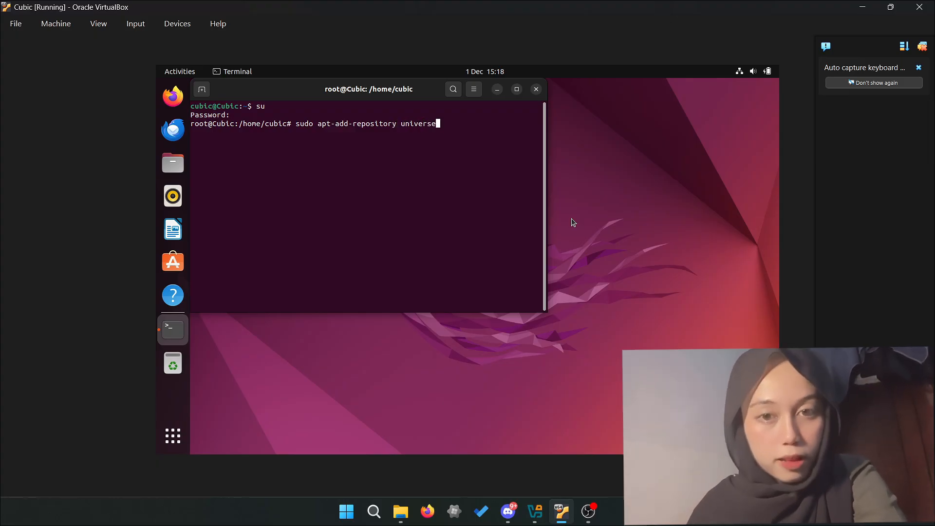
key("Return")
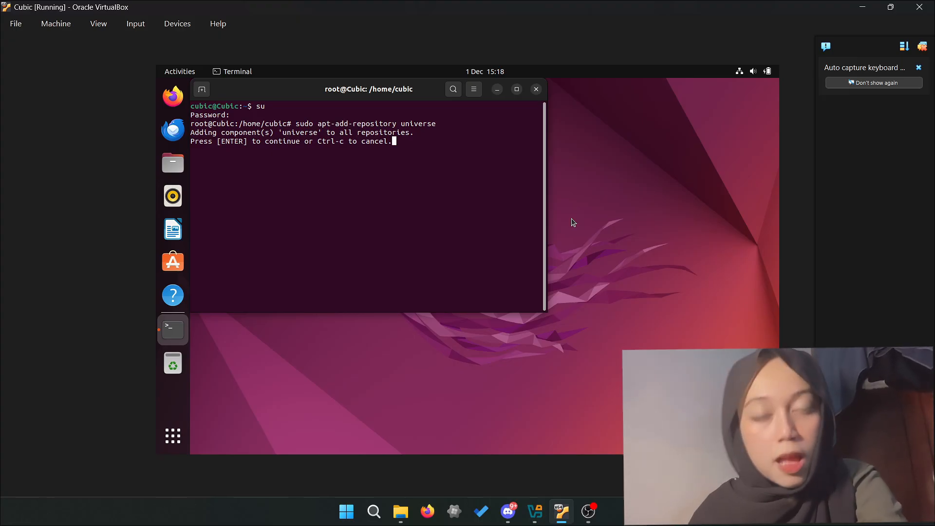
key("Return")
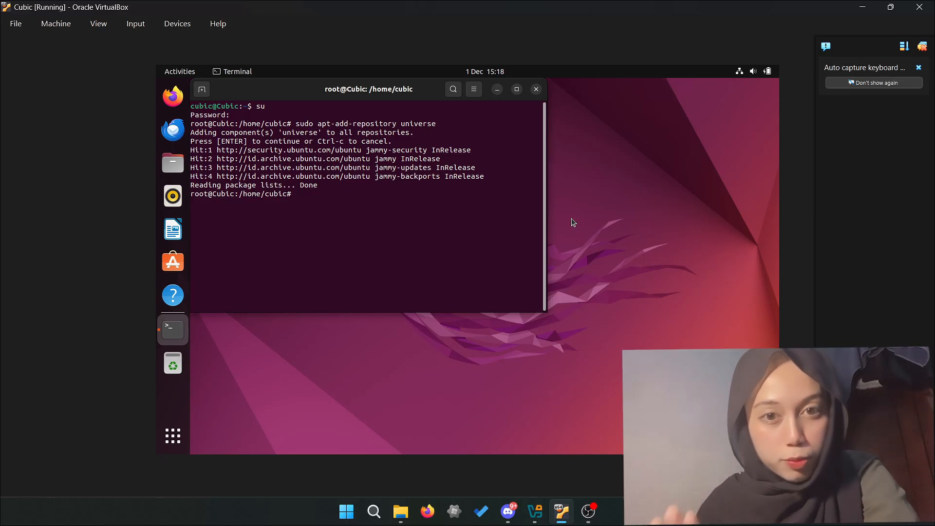
type("sudo ")
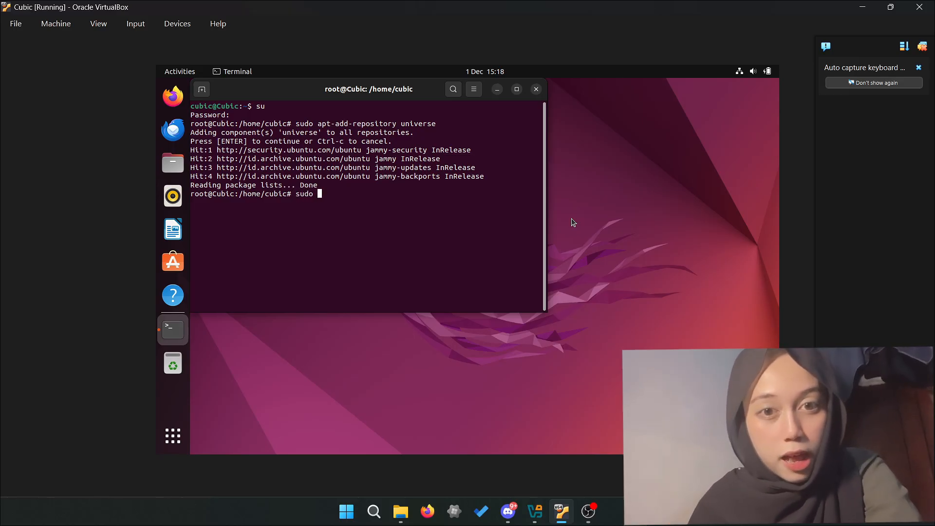
type("apt")
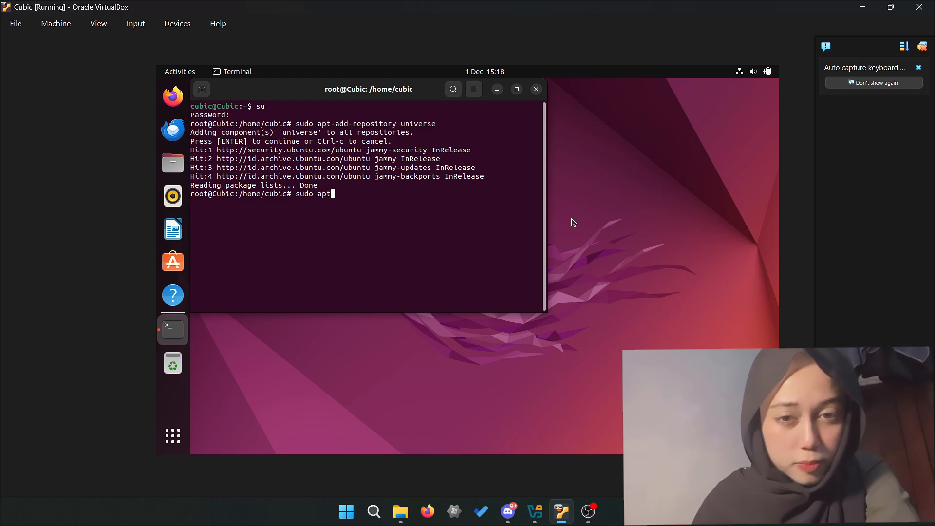
- Run 'sudo apt-repository ppa:cubic-wizard/release', which fails with command not found
key("Up")
key("BackSpace")
key("BackSpace")
key("BackSpace")
key("BackSpace")
key("BackSpace")
key("BackSpace")
key("BackSpace")
key("BackSpace")
key("BackSpace")
key("BackSpace")
key("BackSpace")
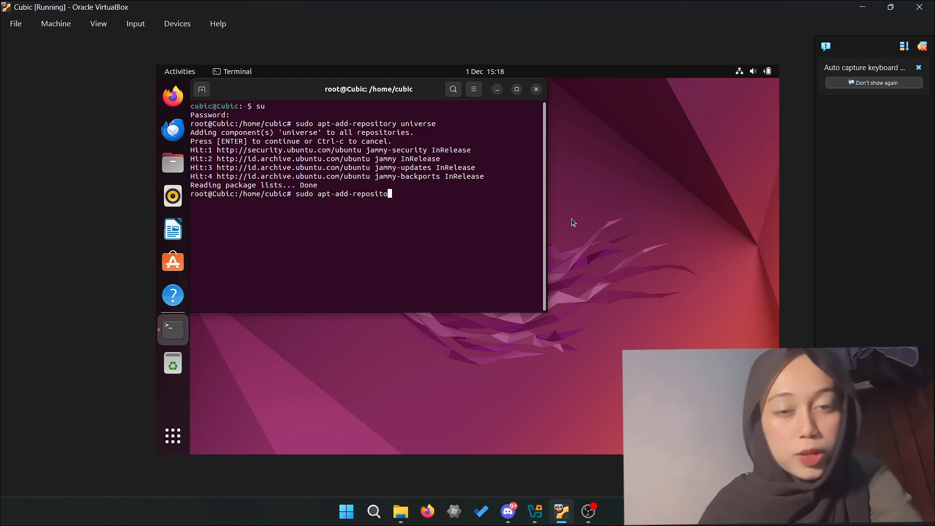
key("BackSpace")
key("BackSpace")
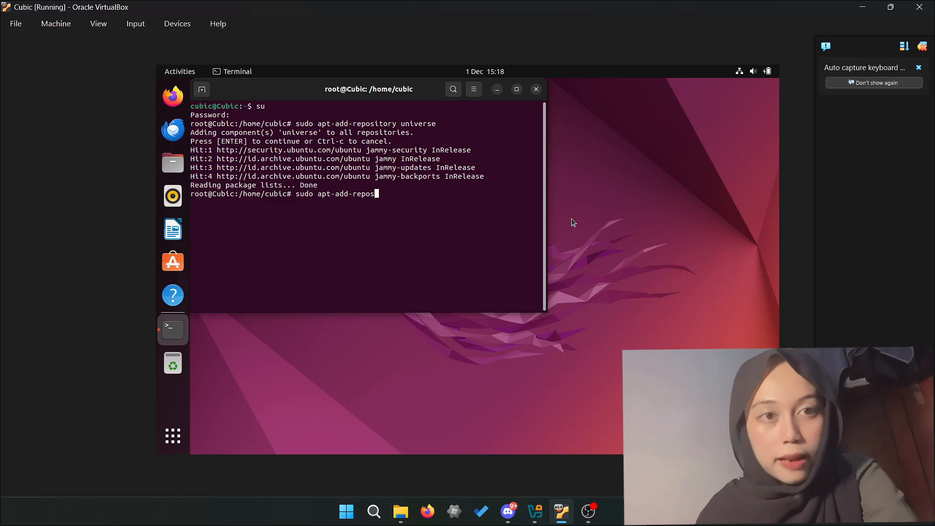
key("BackSpace")
key("BackSpace")
key("BackSpace")
key("BackSpace")
key("BackSpace")
key("BackSpace")
key("BackSpace")
key("BackSpace")
key("BackSpace")
key("BackSpace")
key("BackSpace")
type("t-add-repos")
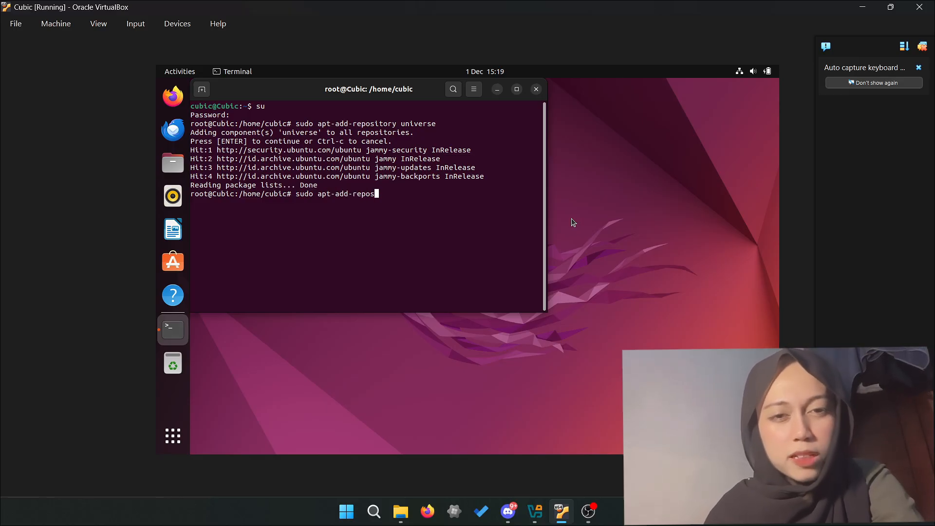
key("BackSpace")
key("BackSpace")
key("BackSpace")
key("BackSpace")
key("BackSpace")
key("BackSpace")
key("BackSpace")
key("BackSpace")
key("BackSpace")
key("BackSpace")
key("BackSpace")
key("BackSpace")
key("BackSpace")
key("BackSpace")
key("BackSpace")
key("BackSpace")
key("BackSpace")
key("BackSpace")
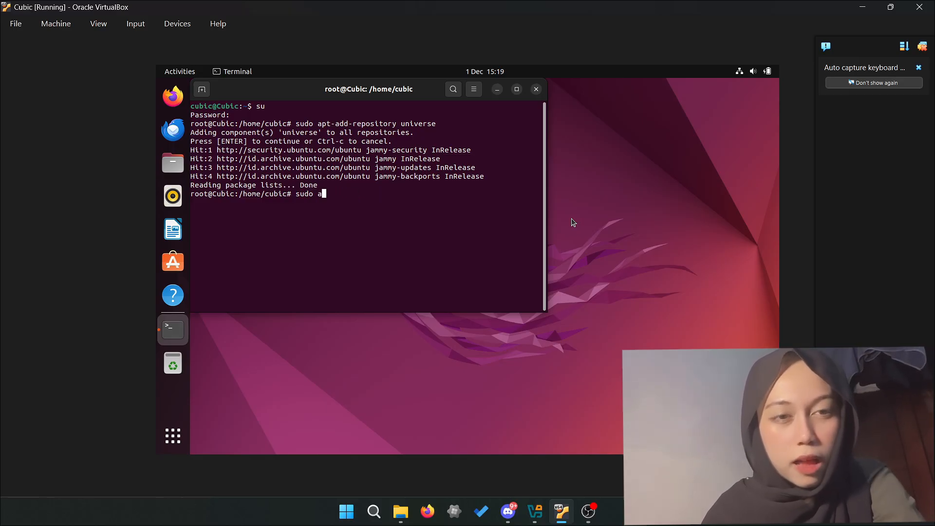
type("sudo ap")
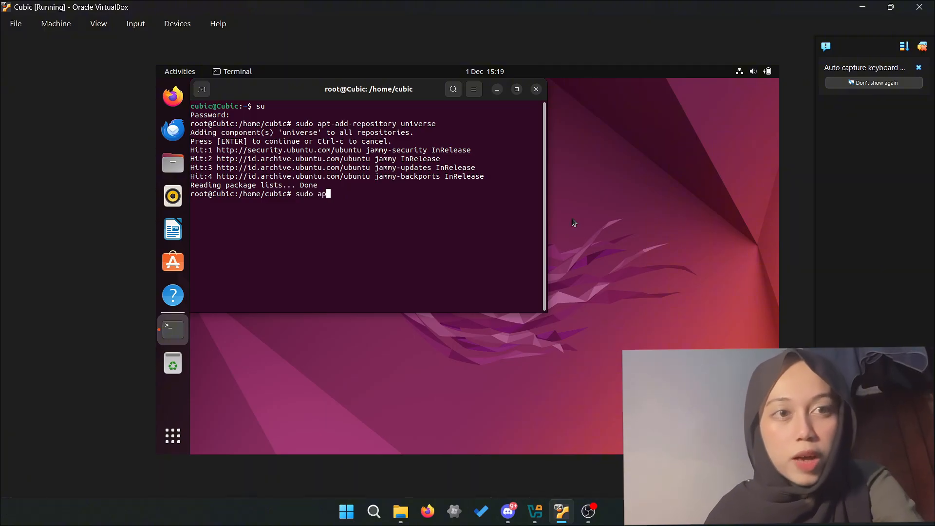
key("BackSpace")
key("BackSpace")
key("BackSpace")
key("BackSpace")
key("BackSpace")
key("BackSpace")
key("BackSpace")
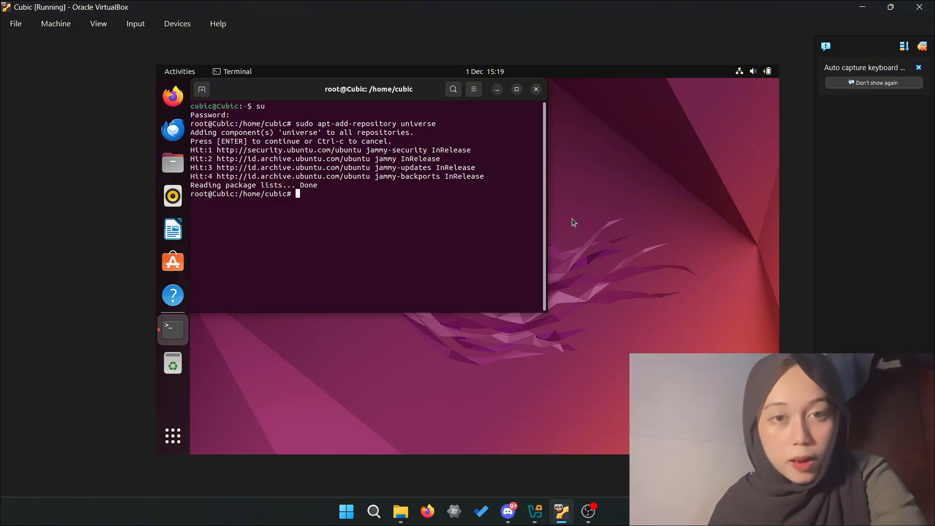
type("sudo apt")
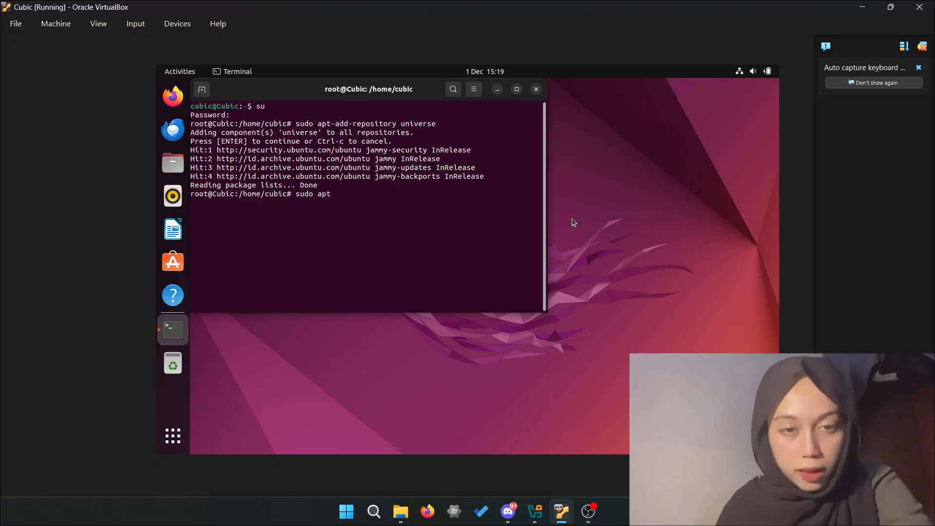
type("-re")
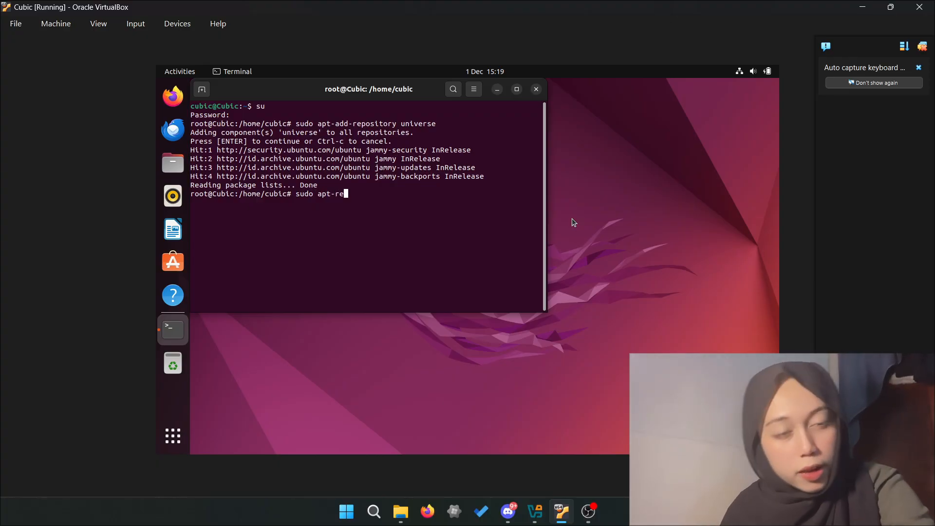
type("positr")
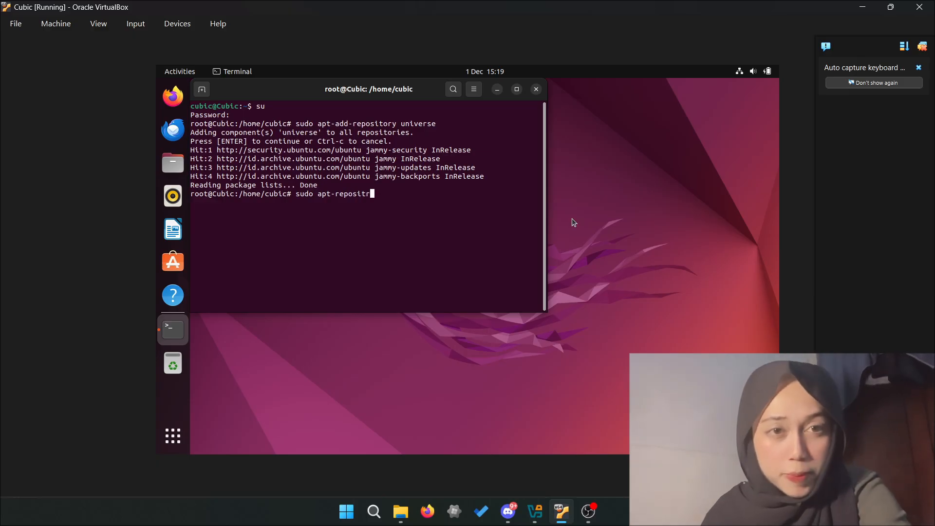
key("BackSpace")
type("ory")
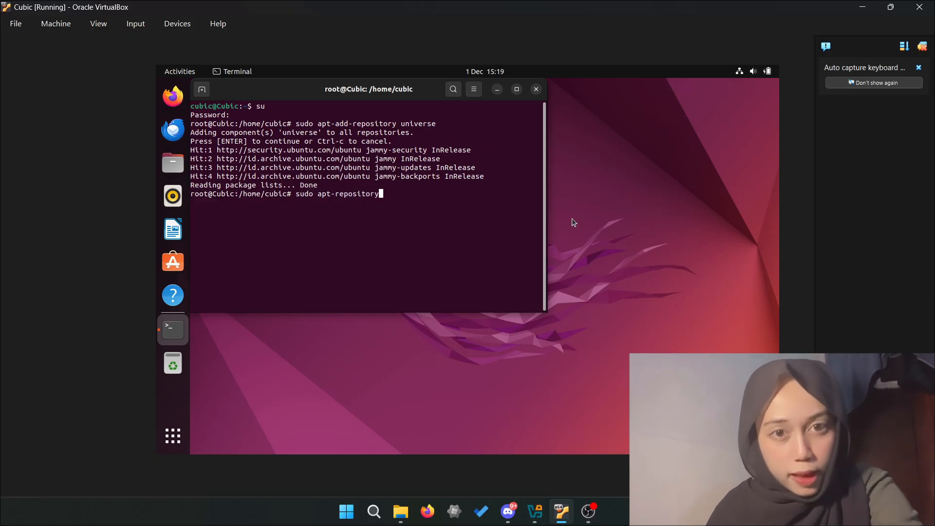
type(" ppa:")
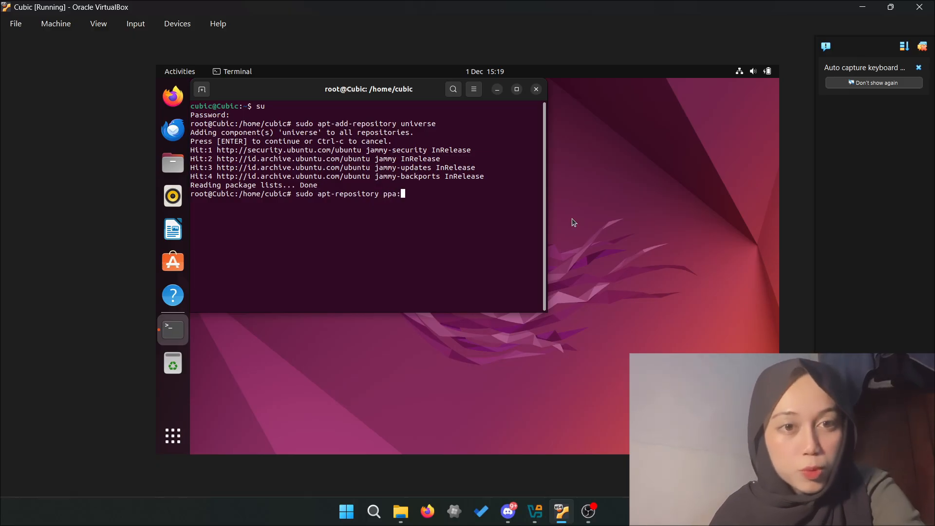
type("cubic")
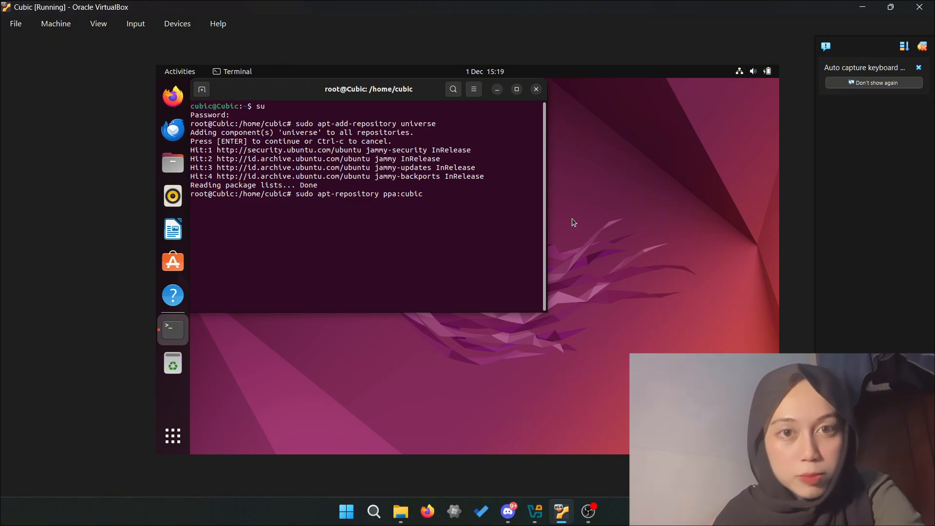
type("-wizr")
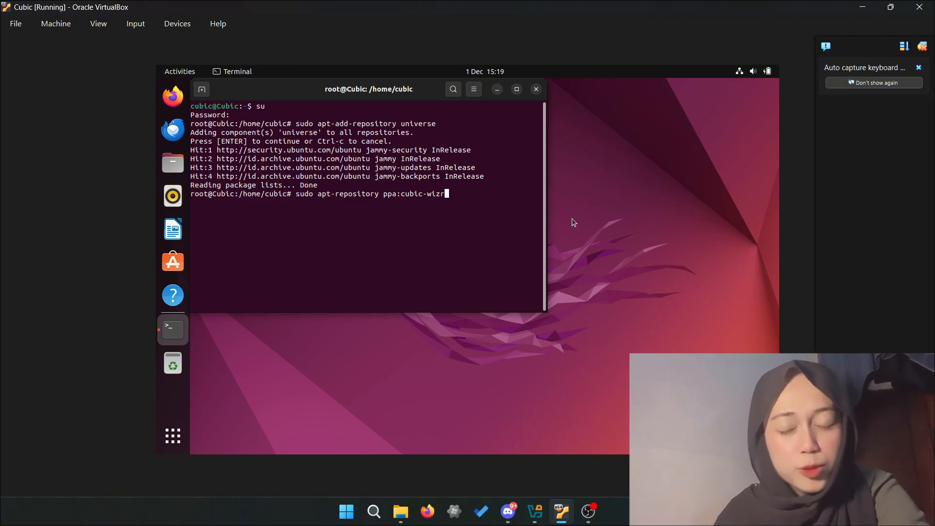
key("BackSpace")
type("ard")
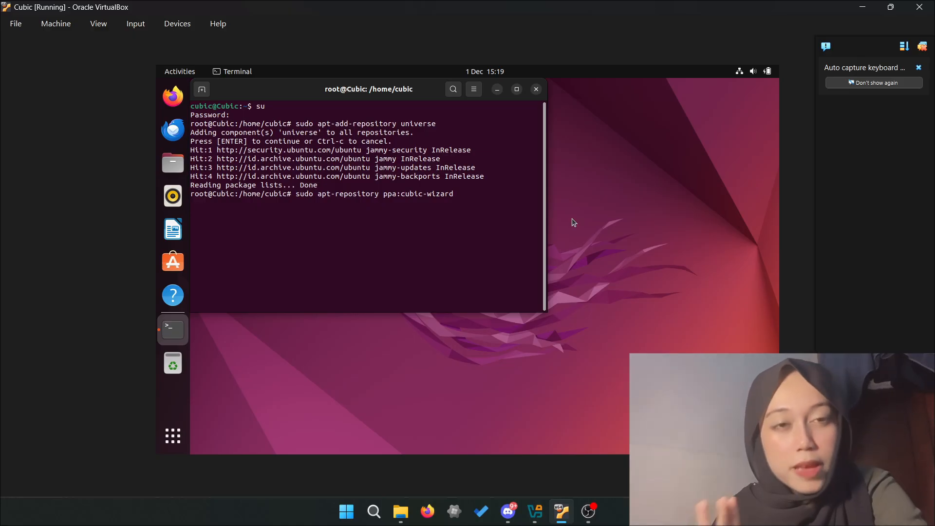
type("/re")
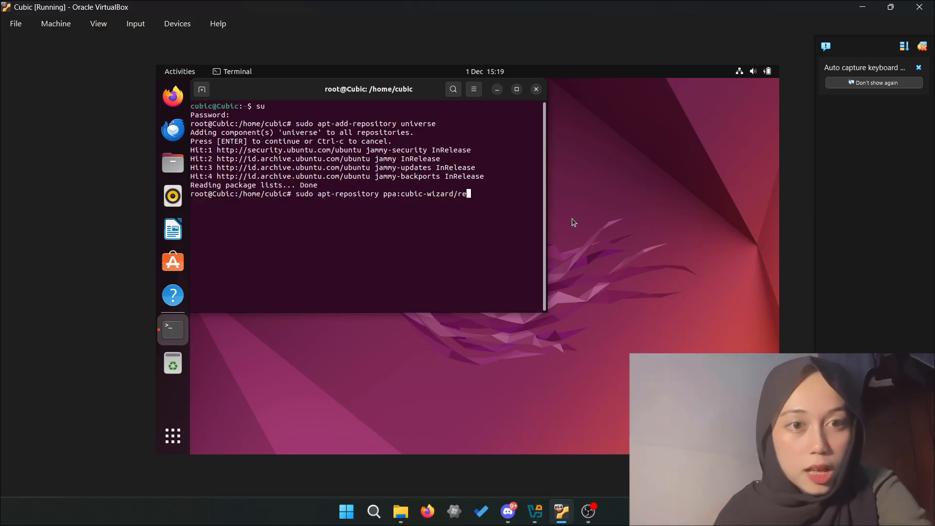
type("lease")
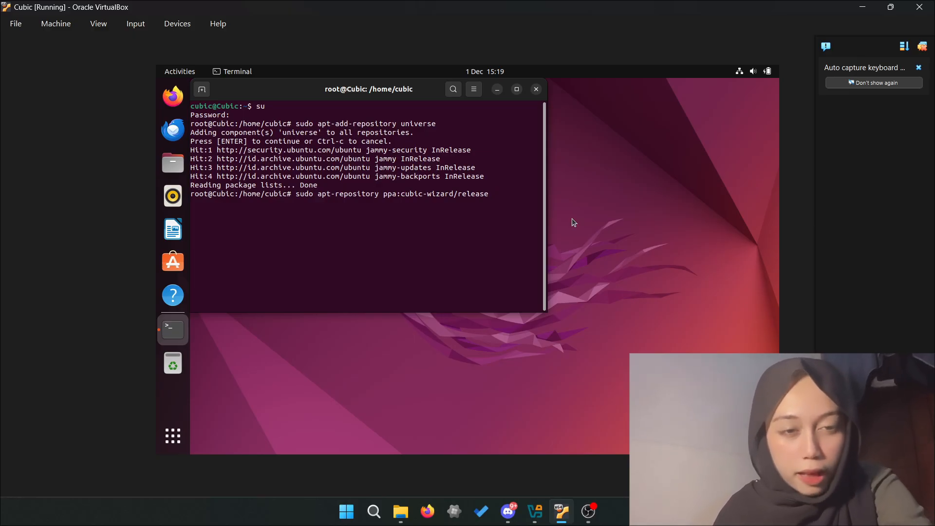
key("Return")
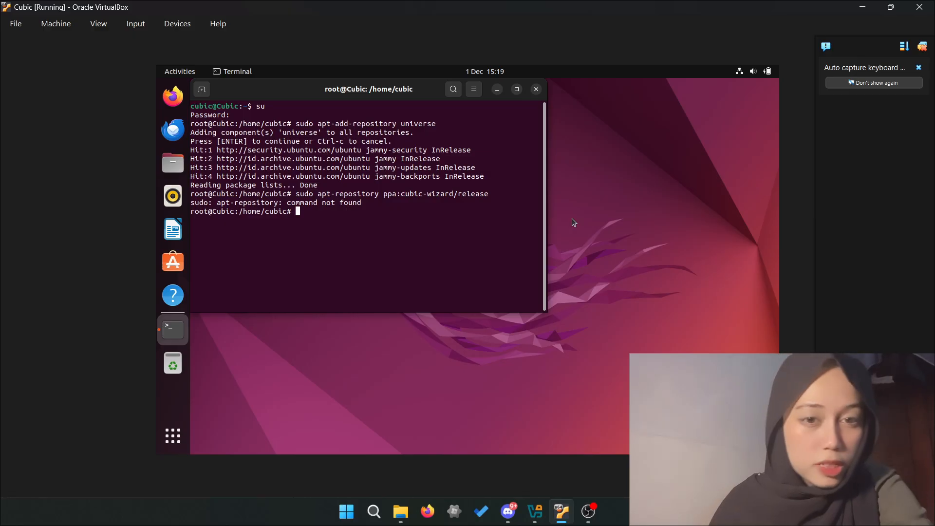
- Correct it to 'sudo apt-add-repository ppa:cubic-wizard/release' and confirm adding the Cubic PPA
key("Up")
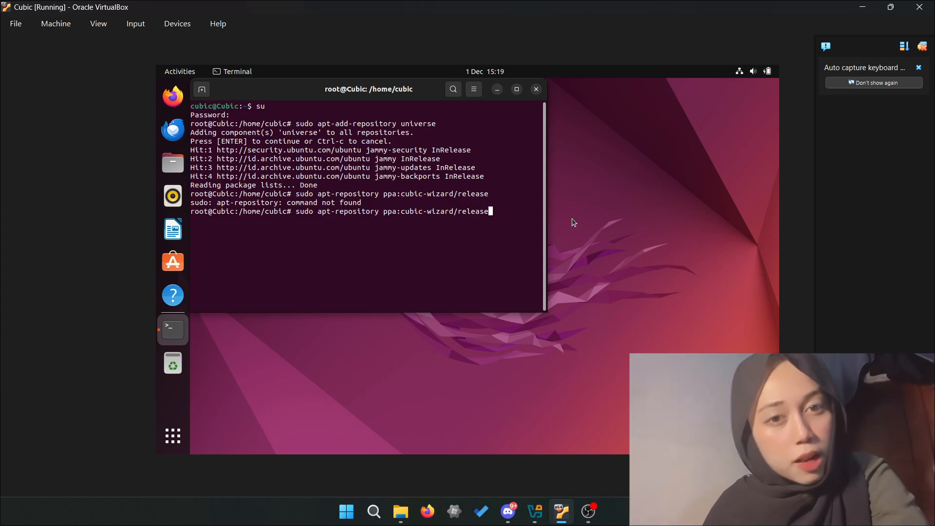
key("Left")
key("Left")
key("Left")
key("Left")
key("Left")
key("Left")
key("Left")
key("Left")
key("Left")
key("Left")
key("Left")
key("Left")
key("Left")
key("Left")
key("Left")
key("Left")
key("Left")
key("Left")
key("Left")
key("Left")
key("Left")
key("Left")
key("Left")
key("Left")
key("Left")
key("Left")
key("Left")
key("Left")
key("Left")
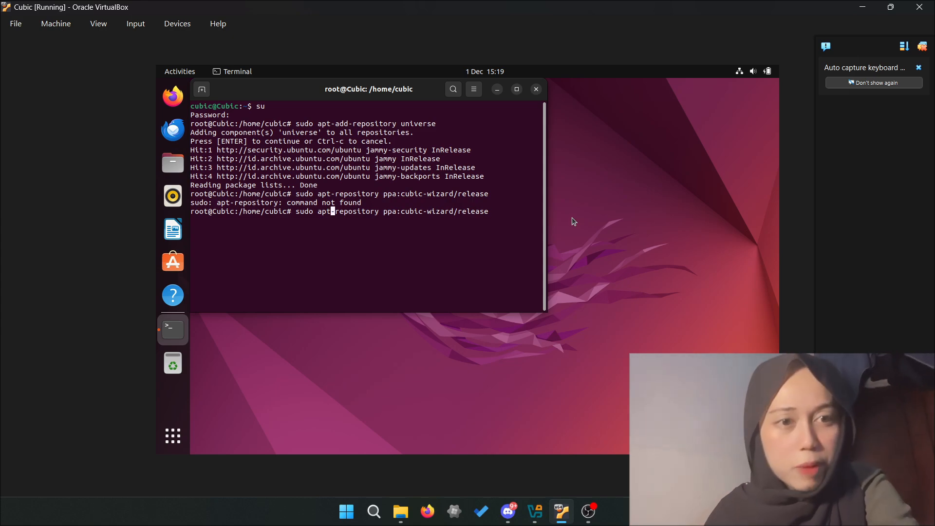
key("Right")
type("add")
key("BackSpace")
key("BackSpace")
key("BackSpace")
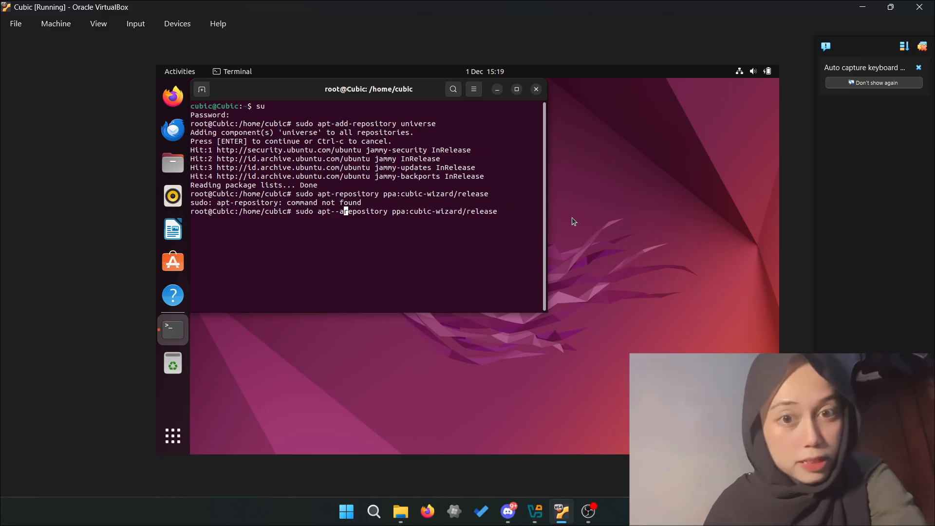
type("add-")
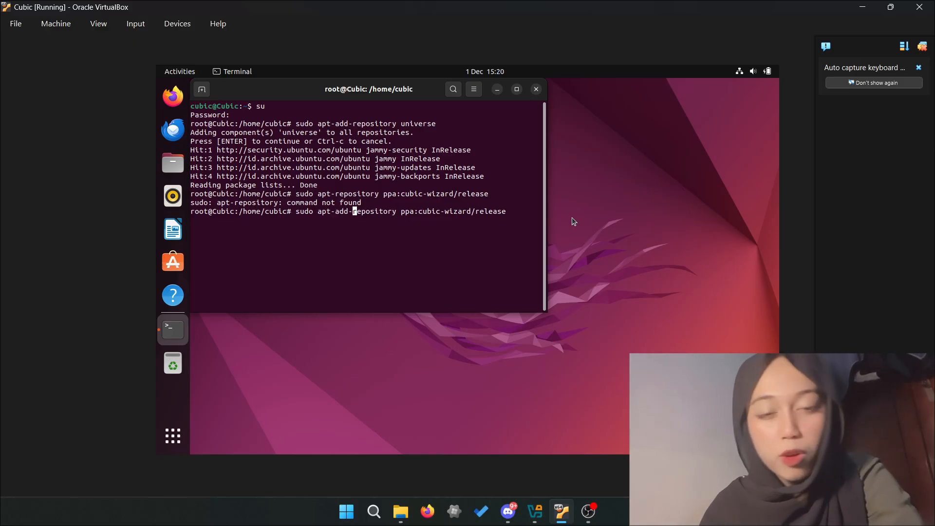
key("Return")
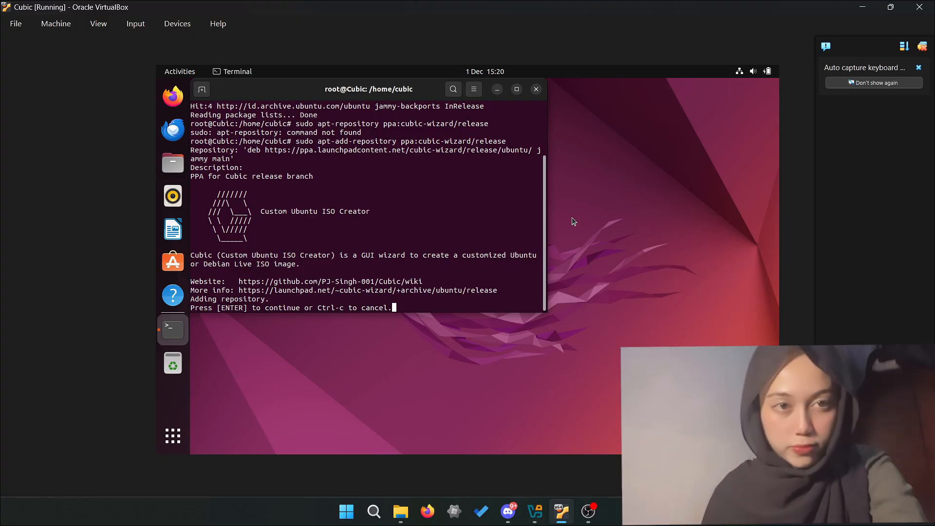
left_click(516, 89)
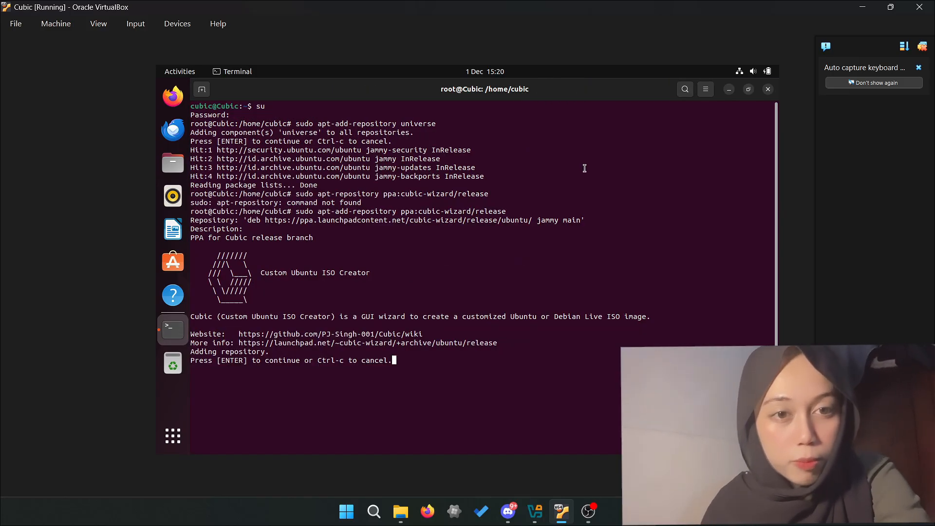
key("Return")
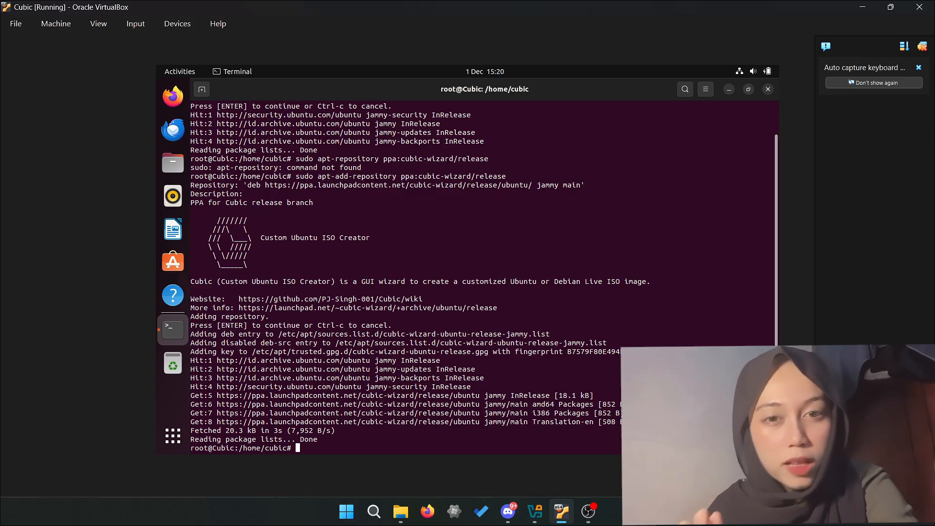
- Run sudo apt update, then 'sudo apt install --no-install-recomends cubic', which fails on the misspelled option
type("sudo ")
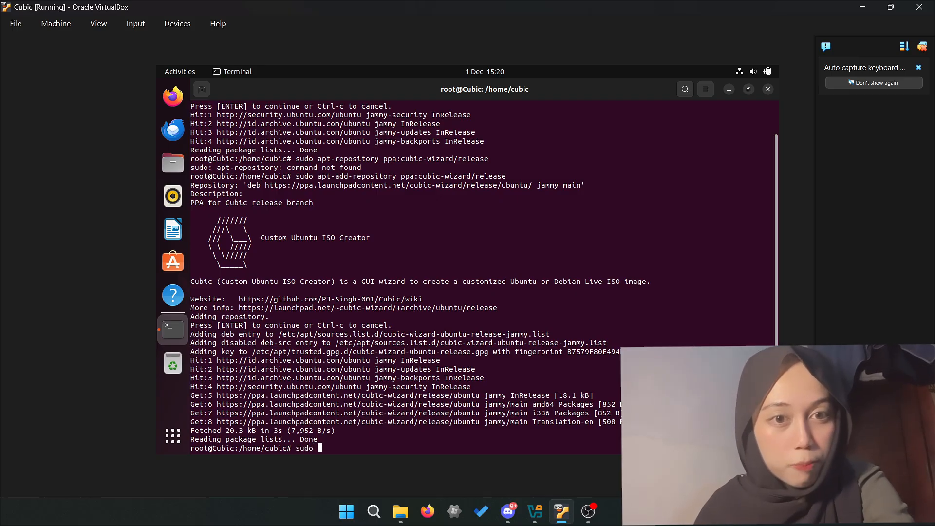
type("apt")
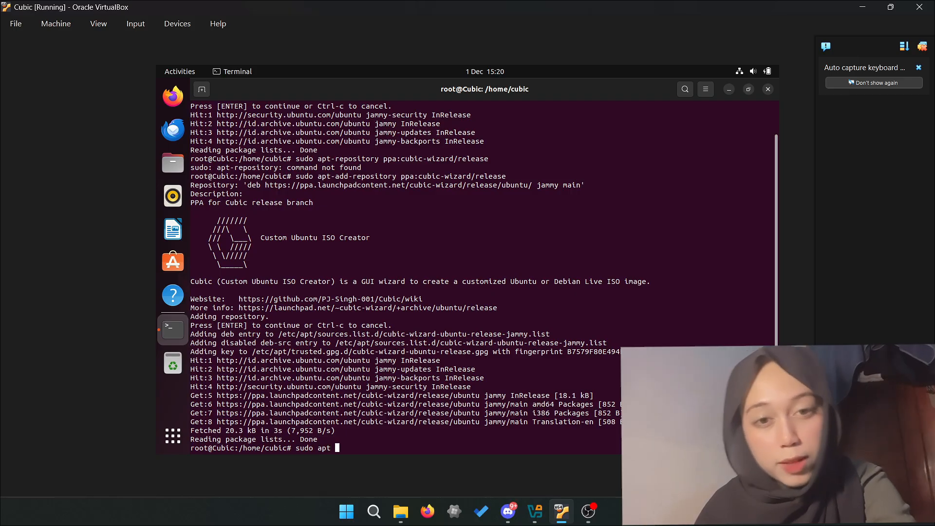
type(" update")
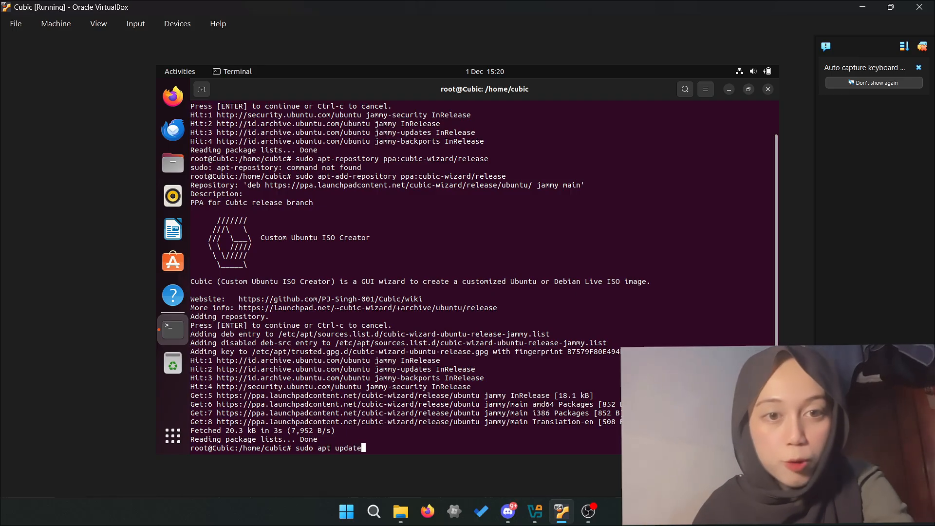
key("Return")
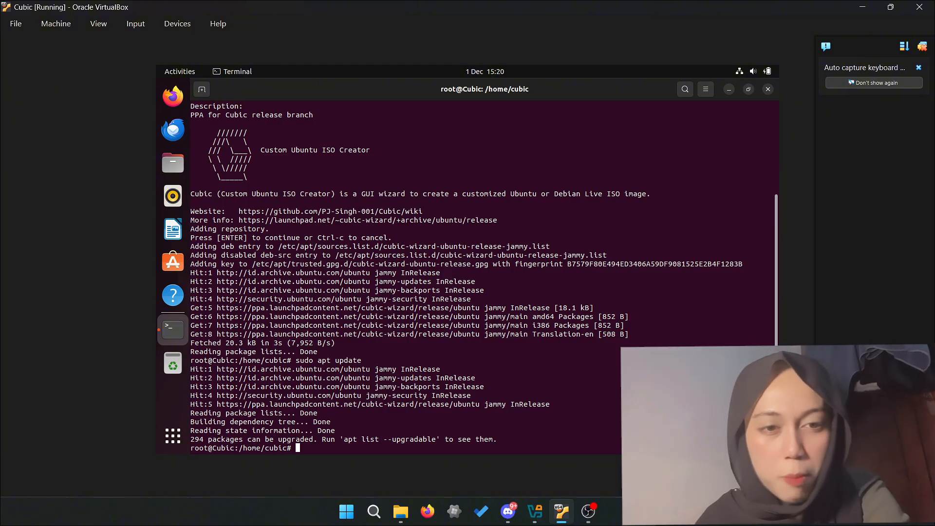
type("sudo")
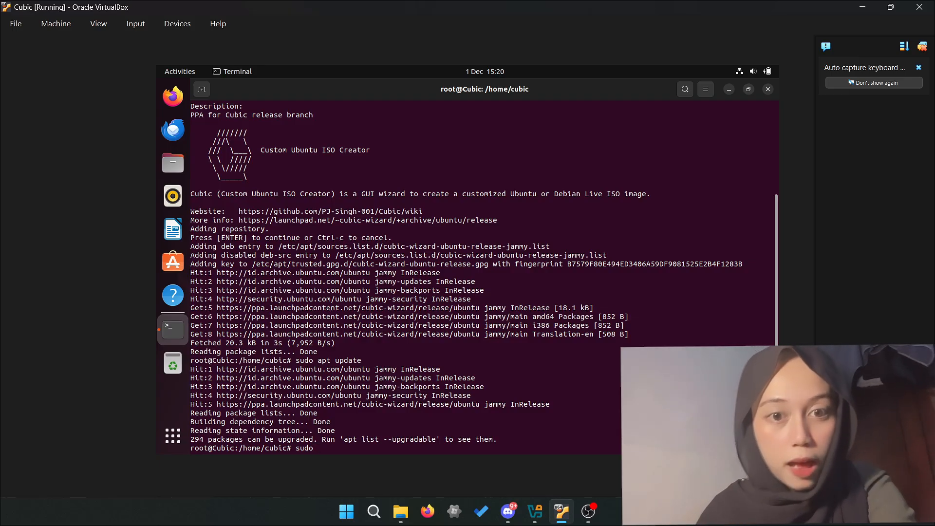
type(" ap")
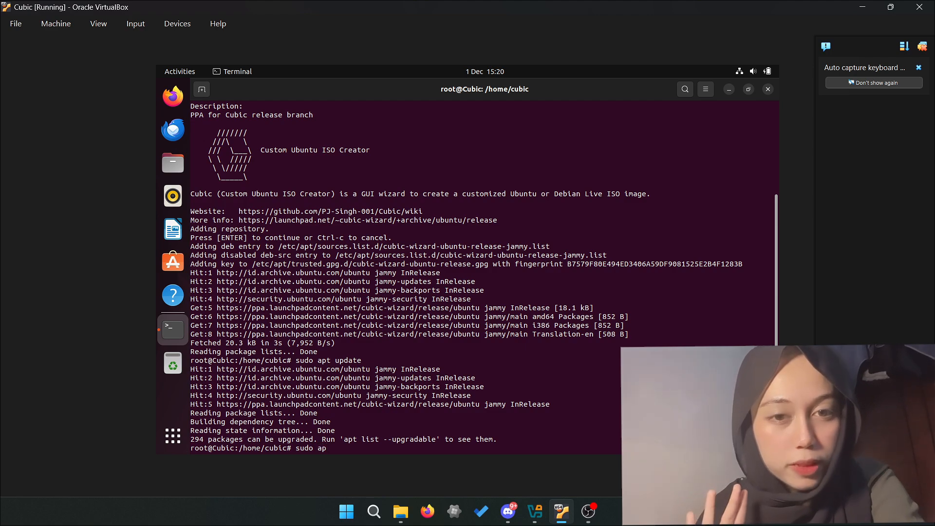
type("t")
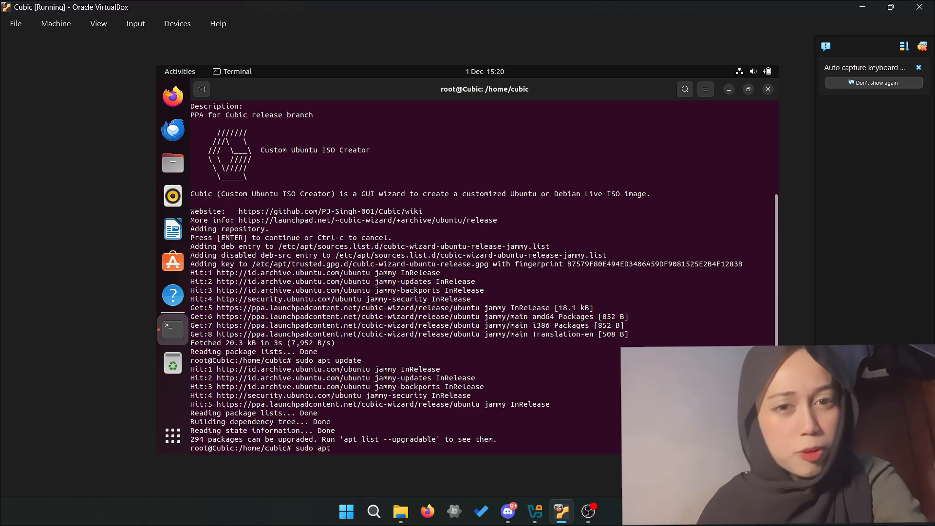
type(" instal")
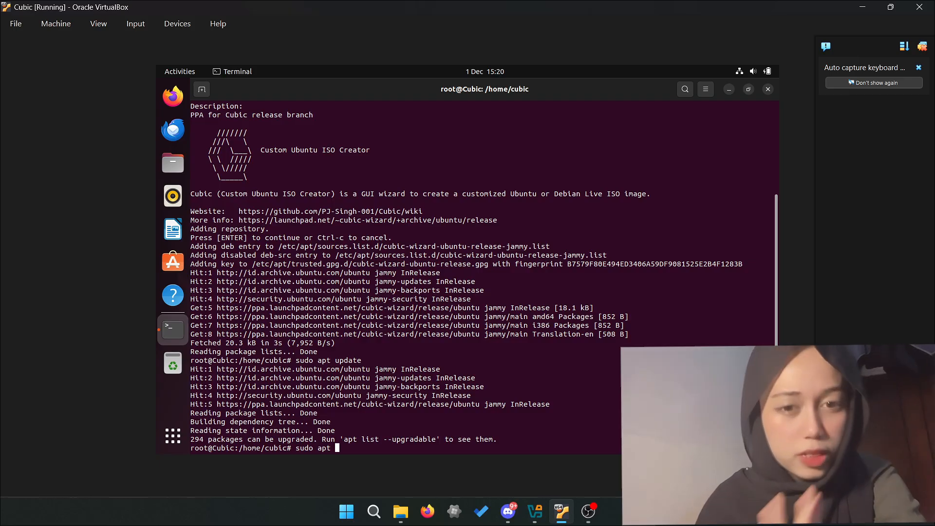
type("l")
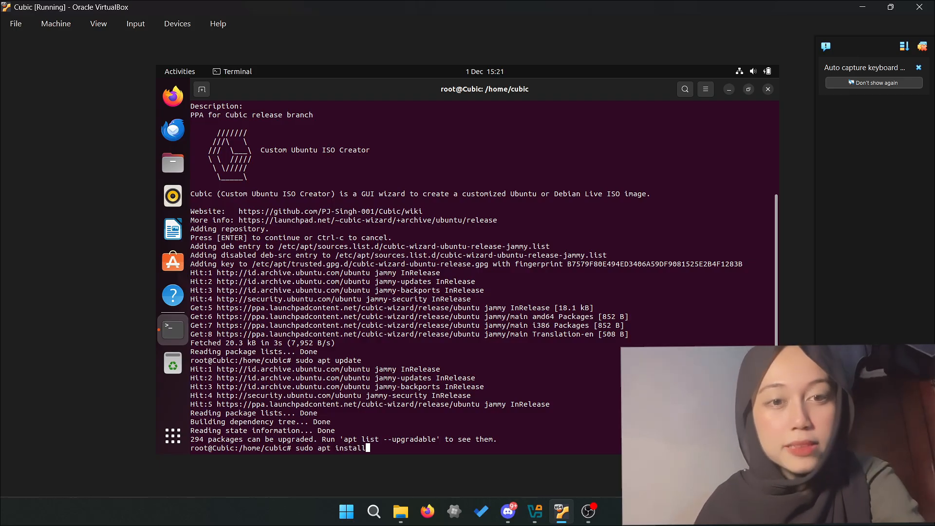
type(" --no-")
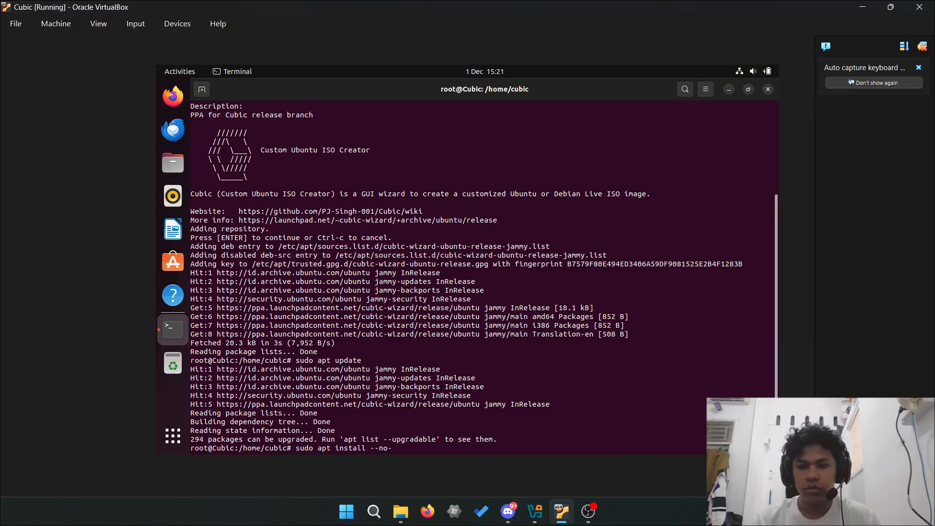
type("install")
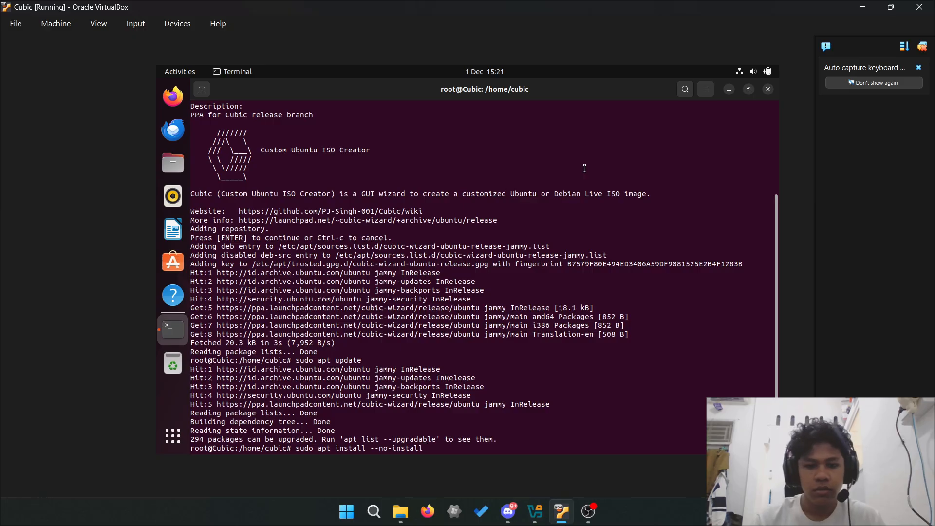
type("-re")
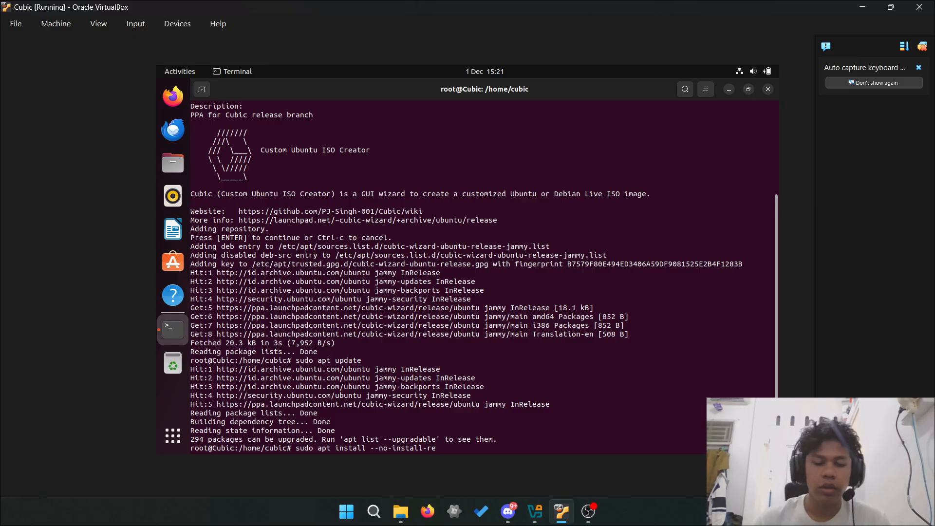
type("comends")
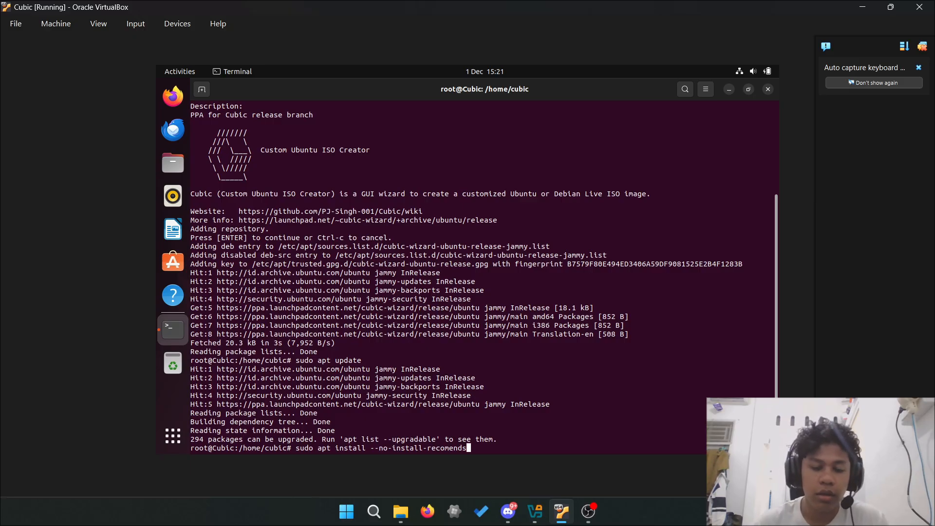
type(" cubic")
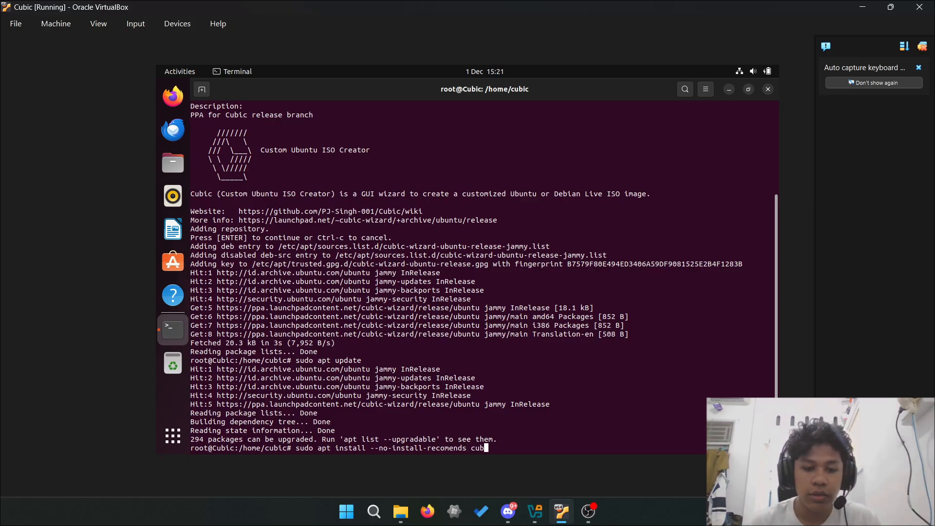
key("Return")
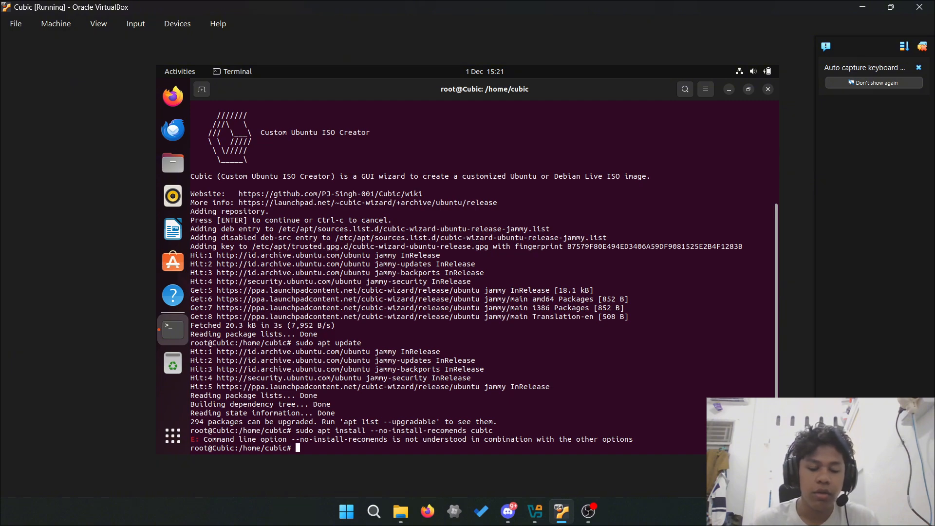
- Install cubic with --no-install-recommends, then try running cubic as root, which is refused
key("Up")
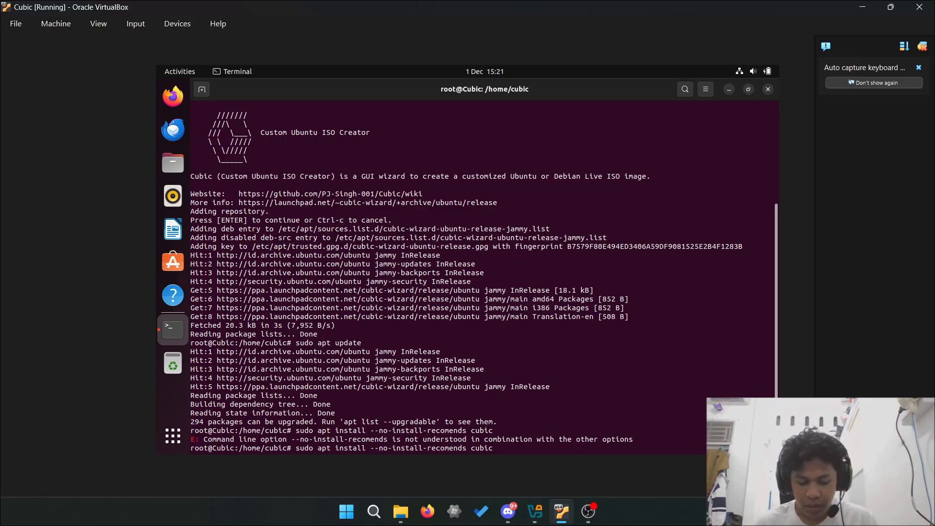
key("Left")
key("Left")
key("Left")
key("Left")
key("Left")
key("Left")
key("Left")
key("Left")
key("Left")
key("Left")
key("Left")
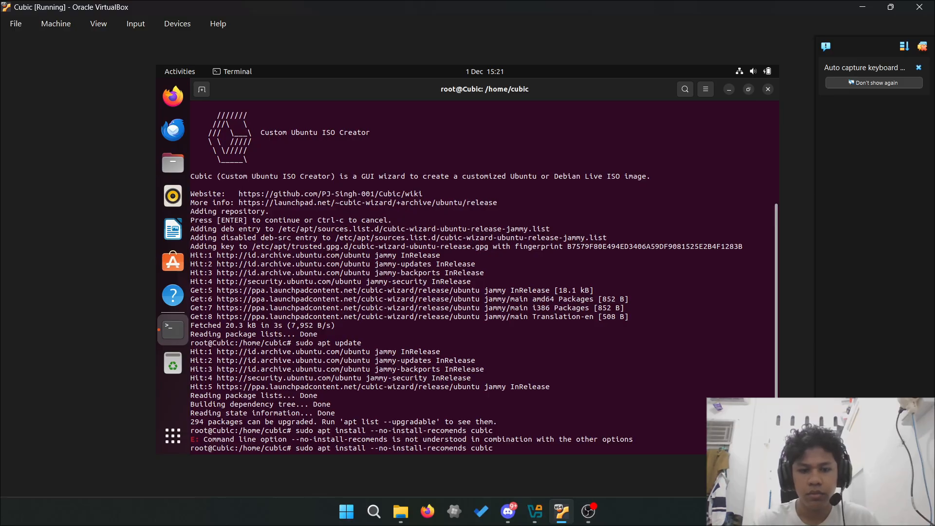
type("m")
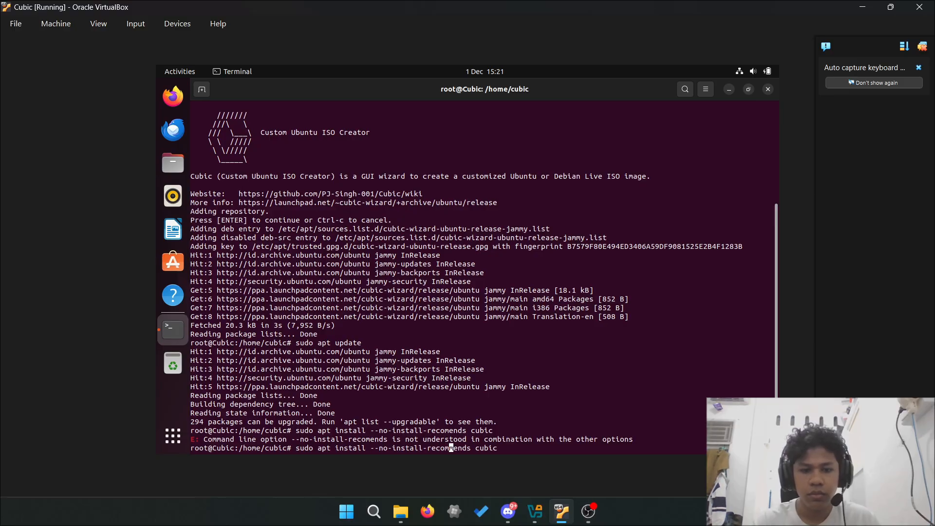
key("Return")
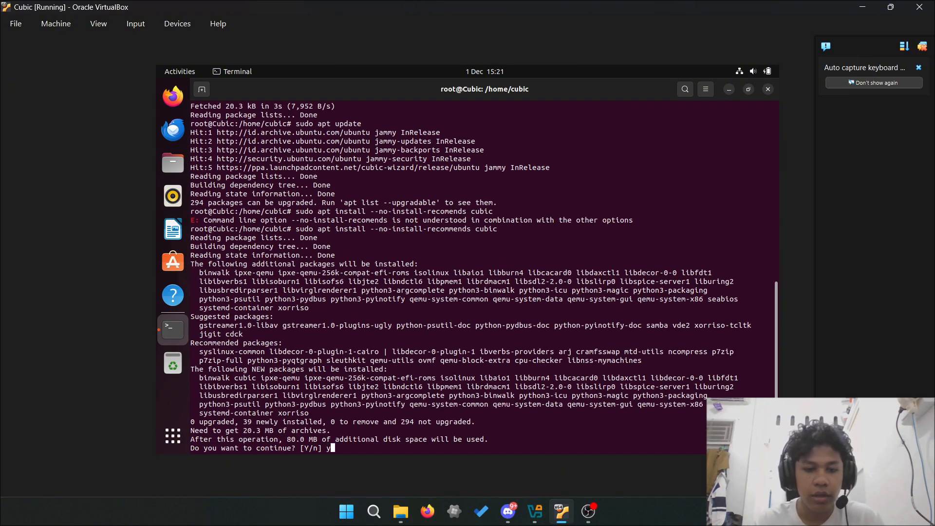
type("y")
key("Return")
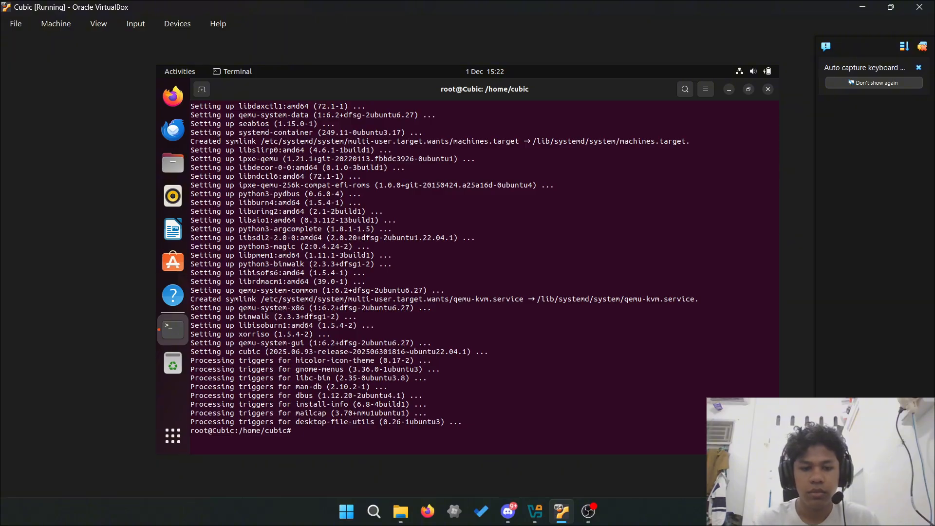
type("cubic")
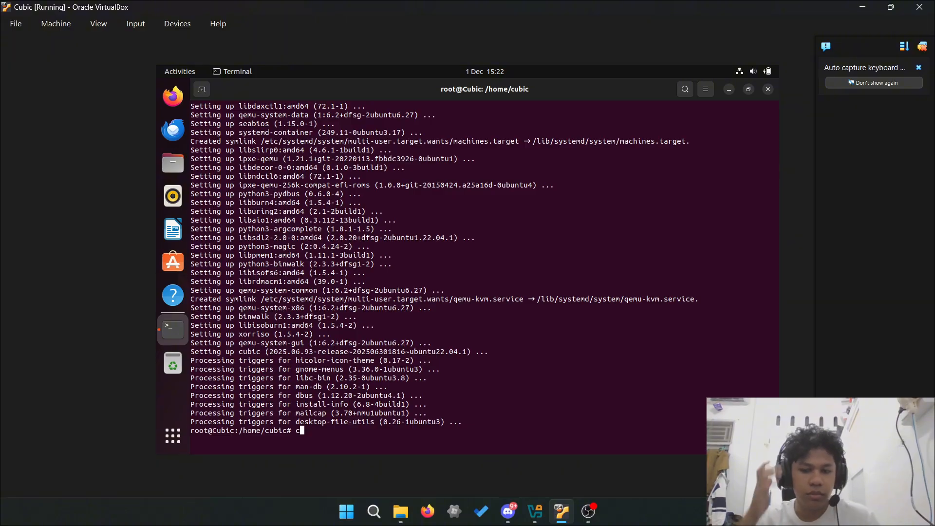
key("Return")
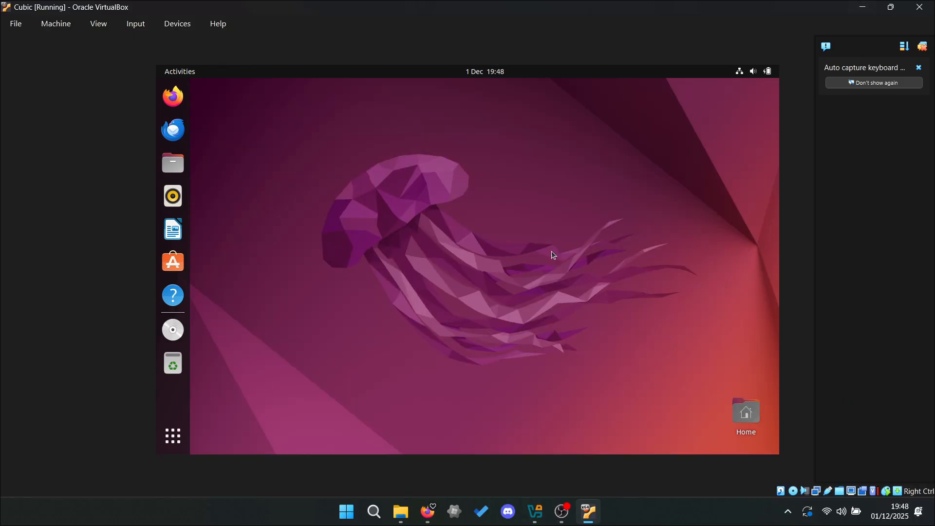
left_click(178, 25)
mouse_move(223, 106)
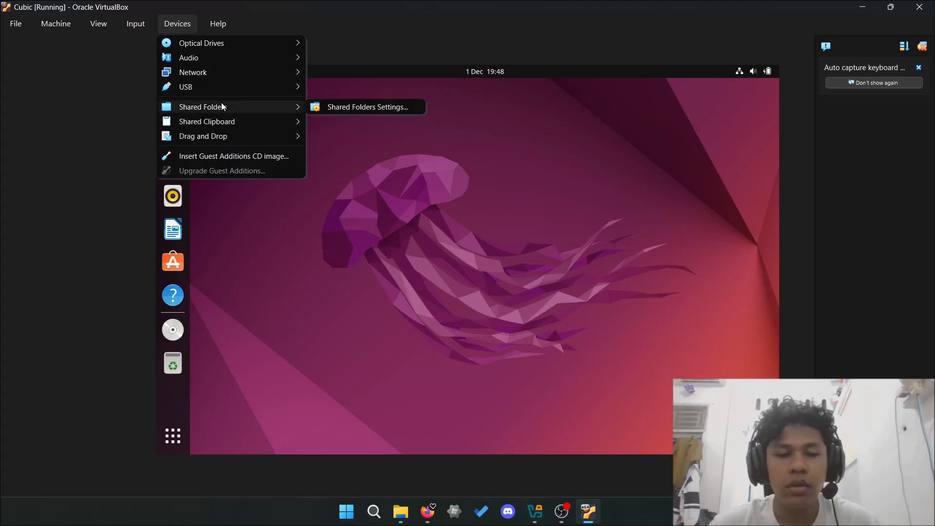
left_click(319, 106)
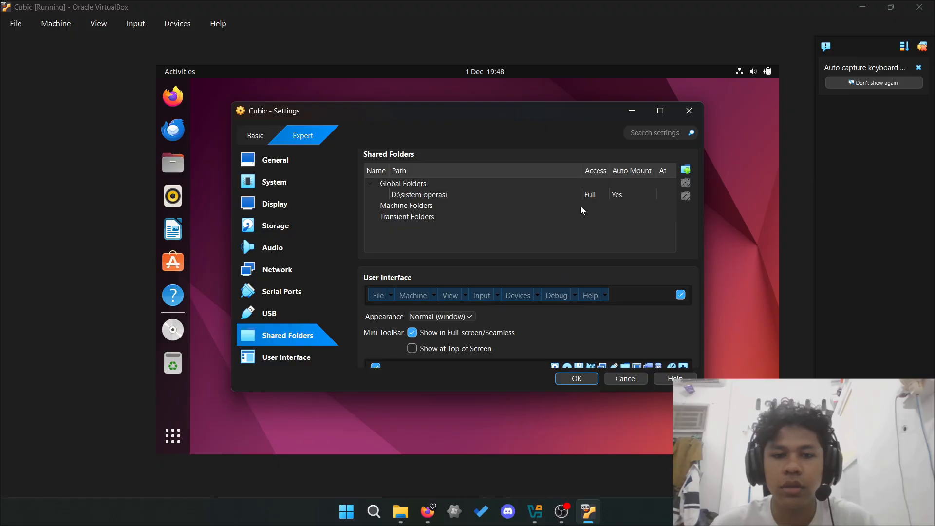
left_click(684, 170)
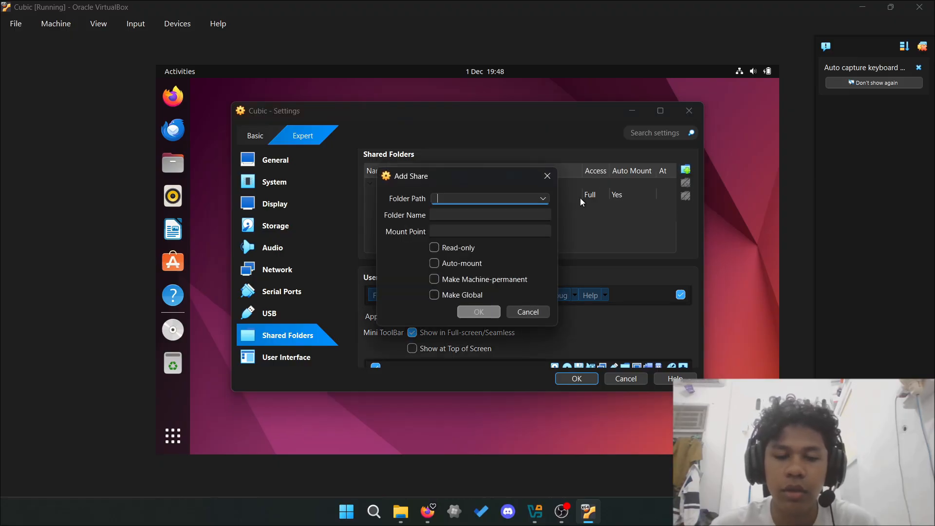
left_click(542, 199)
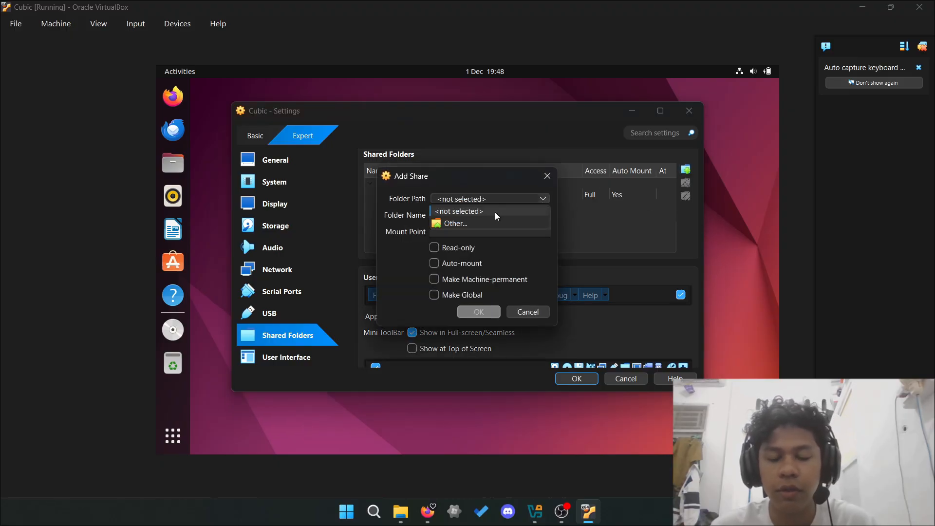
left_click(486, 223)
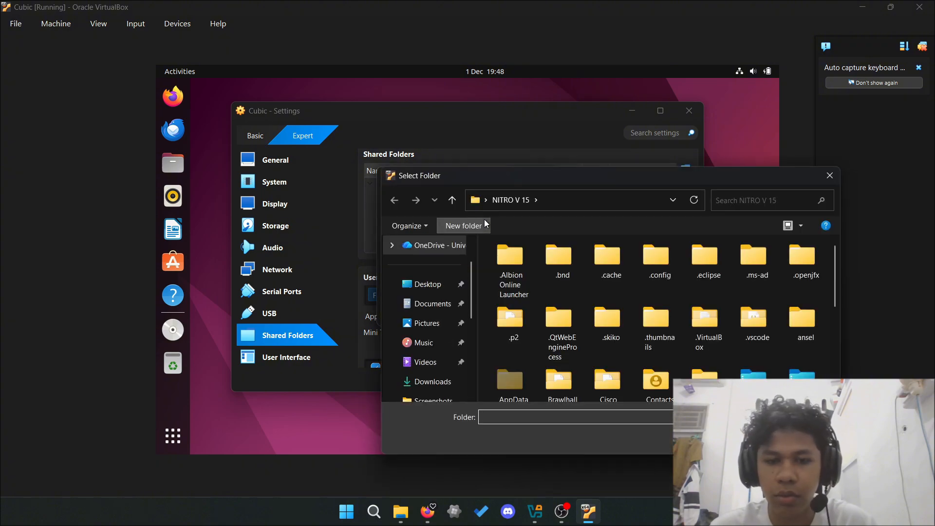
scroll(428, 326, "down", 5)
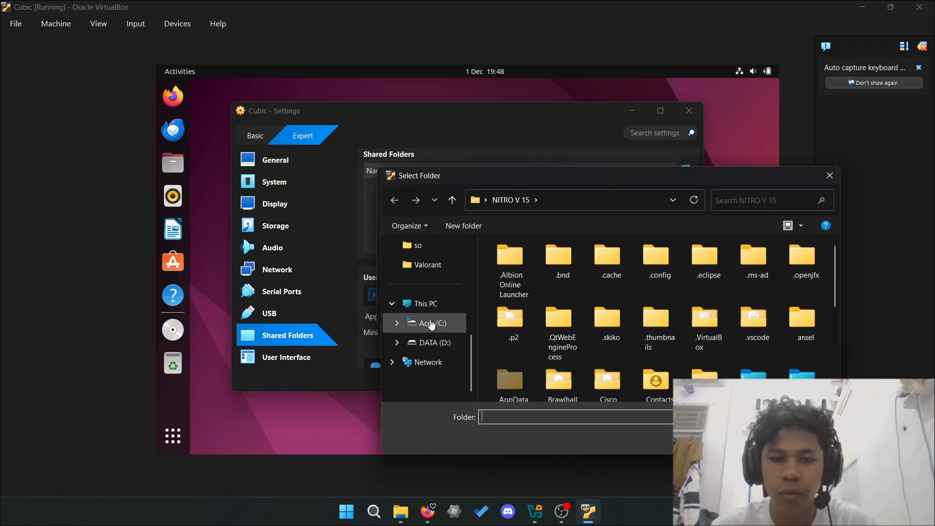
left_click(431, 342)
scroll(433, 344, "down", 4)
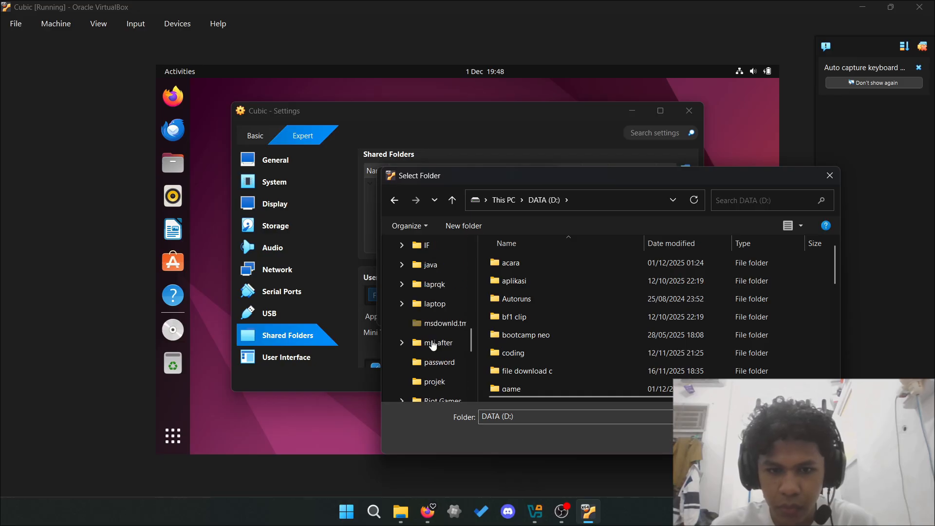
scroll(453, 326, "down", 3)
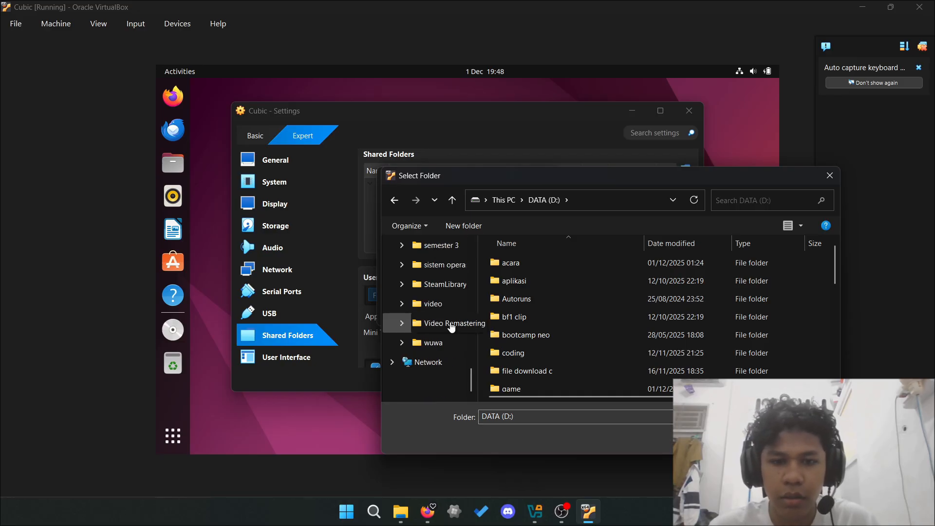
left_click(441, 265)
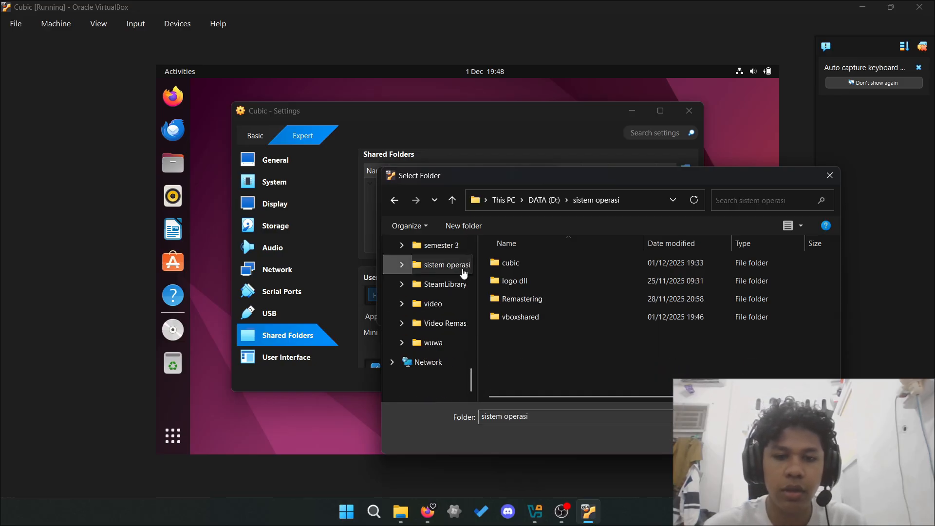
left_click(754, 437)
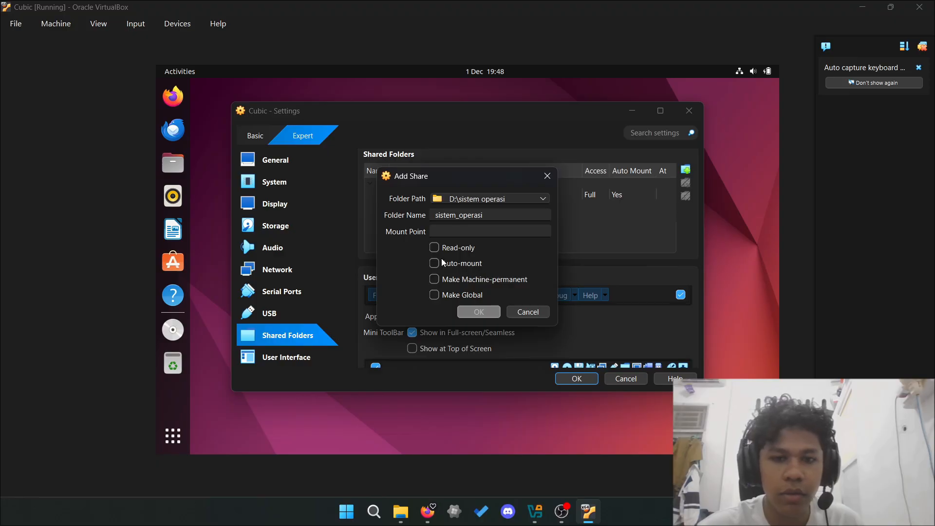
left_click(443, 263)
left_click(438, 293)
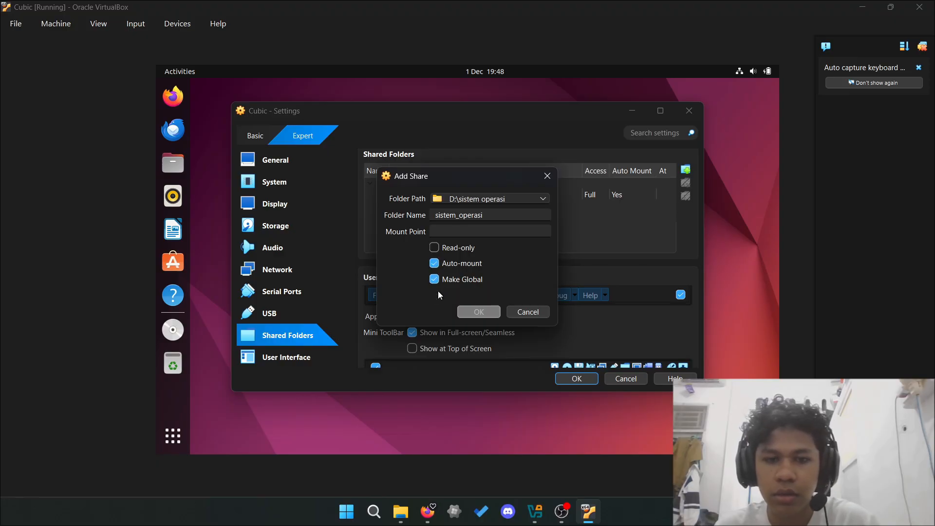
left_click(522, 312)
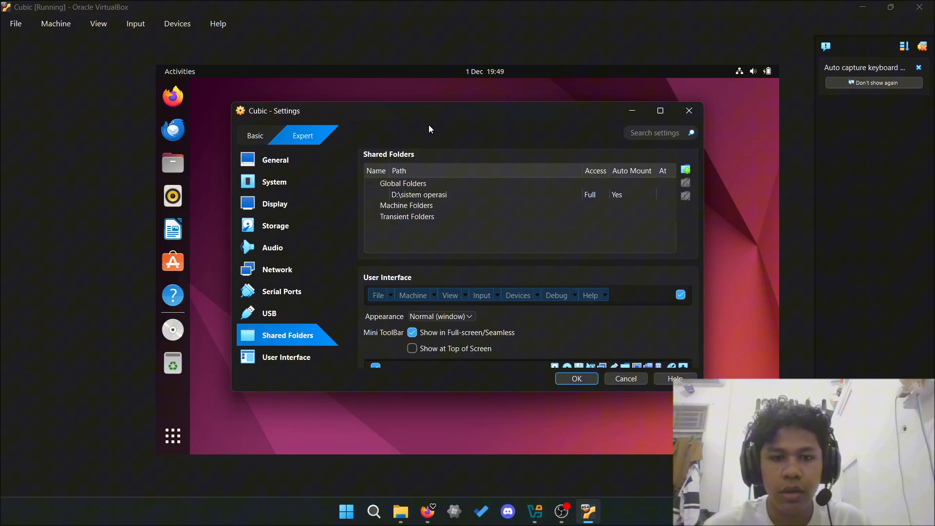
left_click(578, 380)
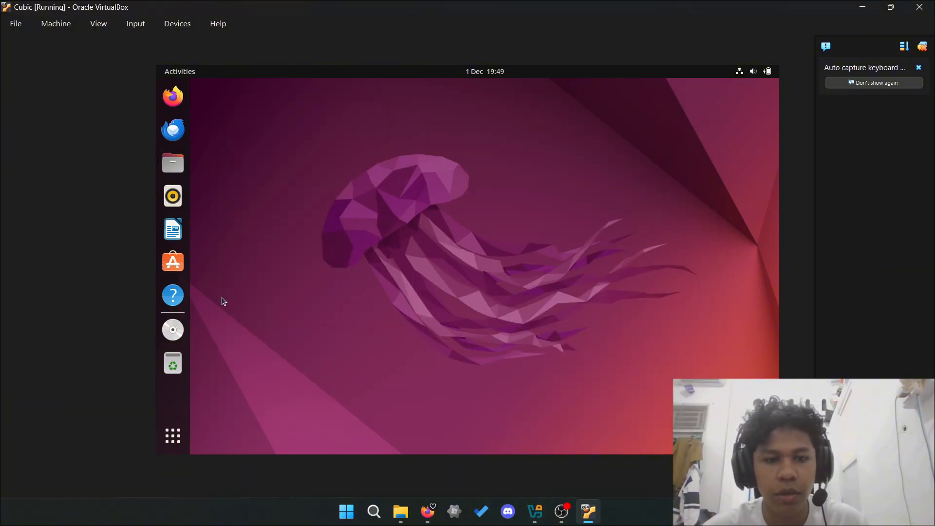
- Open a new terminal and switch to a root shell with sudo su
left_click(174, 433)
left_click(565, 240)
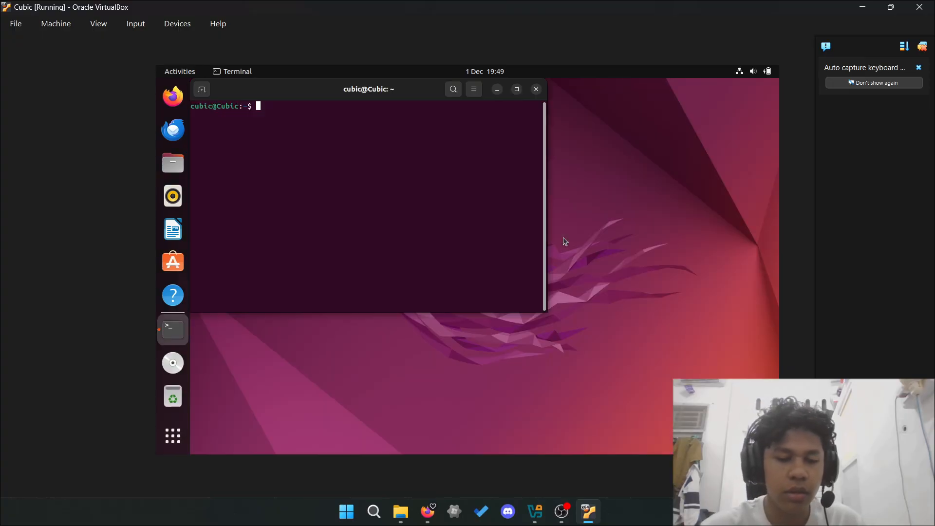
type("sudo su")
key("Return")
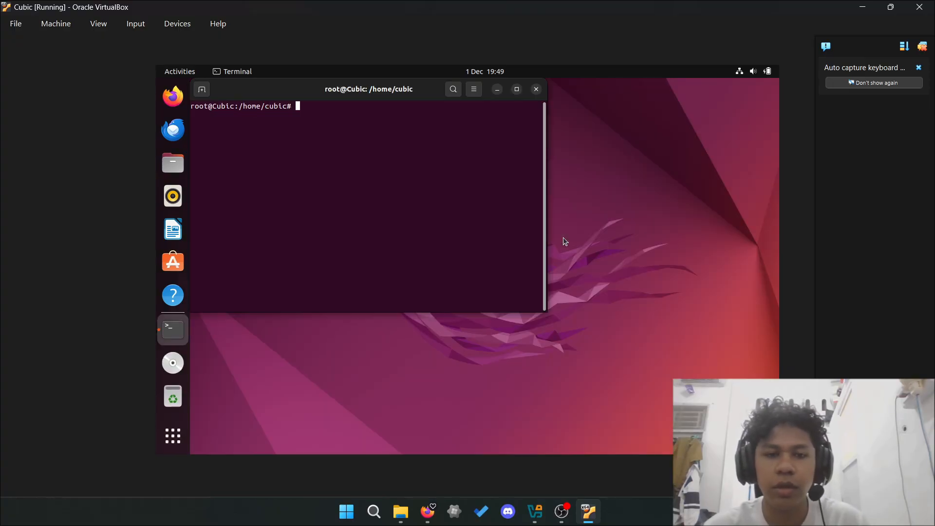
- Create /media/vboxshared and mount the sistem_operasi share there with vboxsf
type("mkdir")
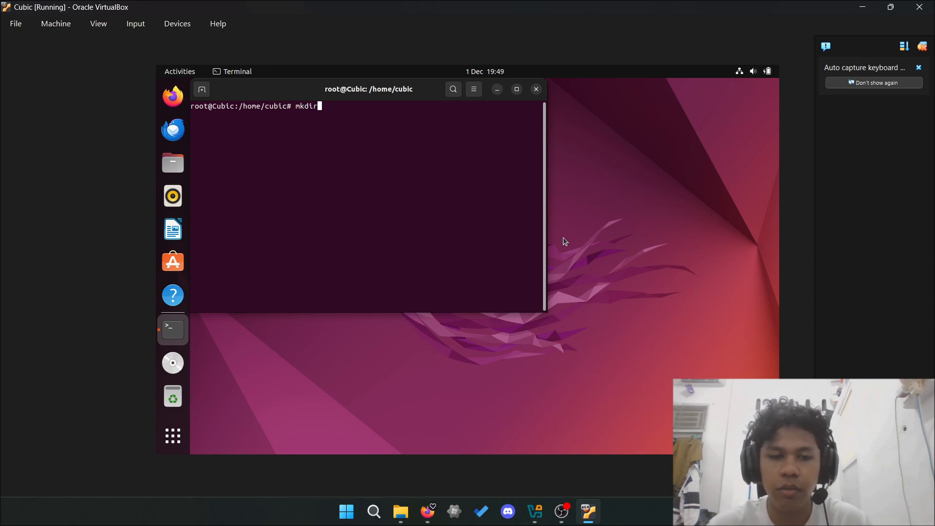
type(" -p ")
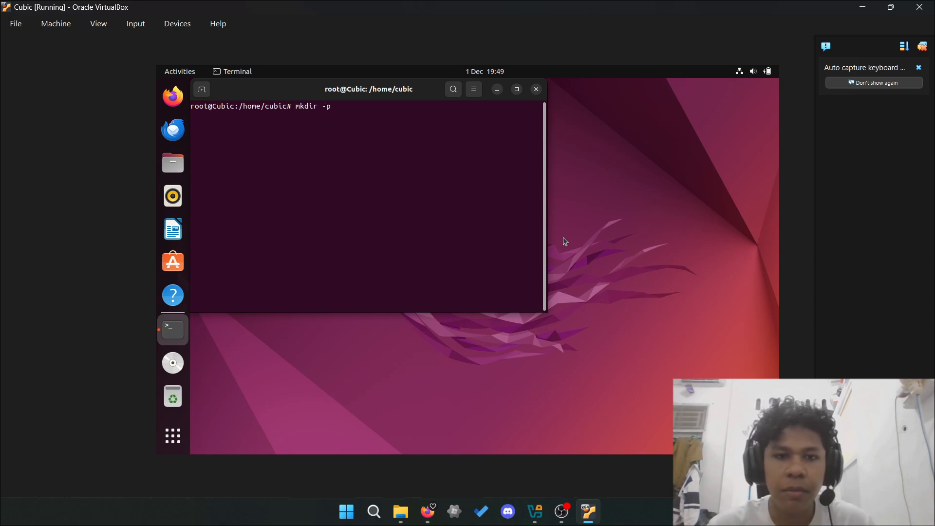
type("/")
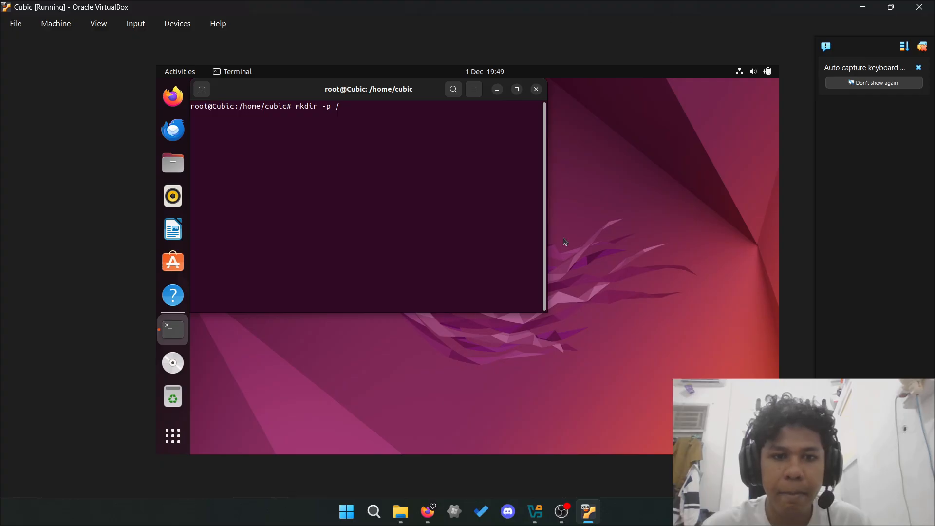
type("medai")
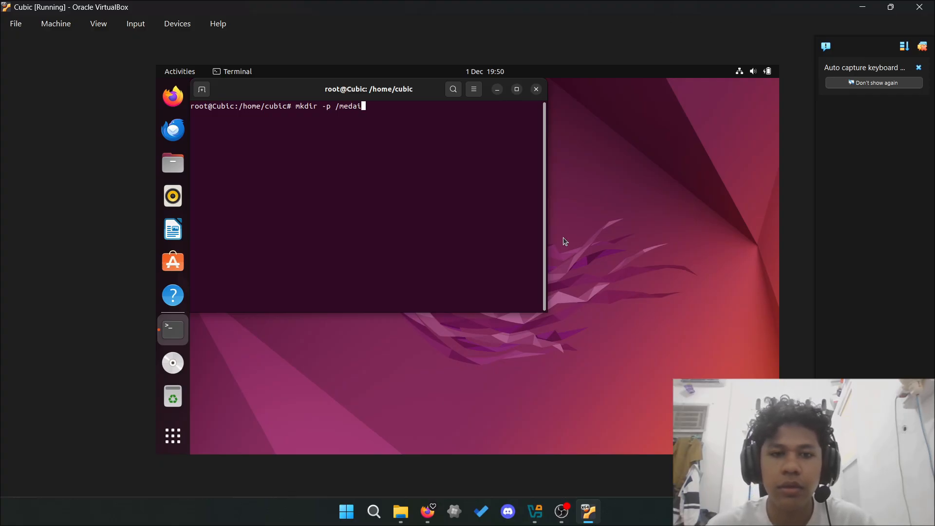
key("BackSpace")
key("BackSpace")
type("ia/")
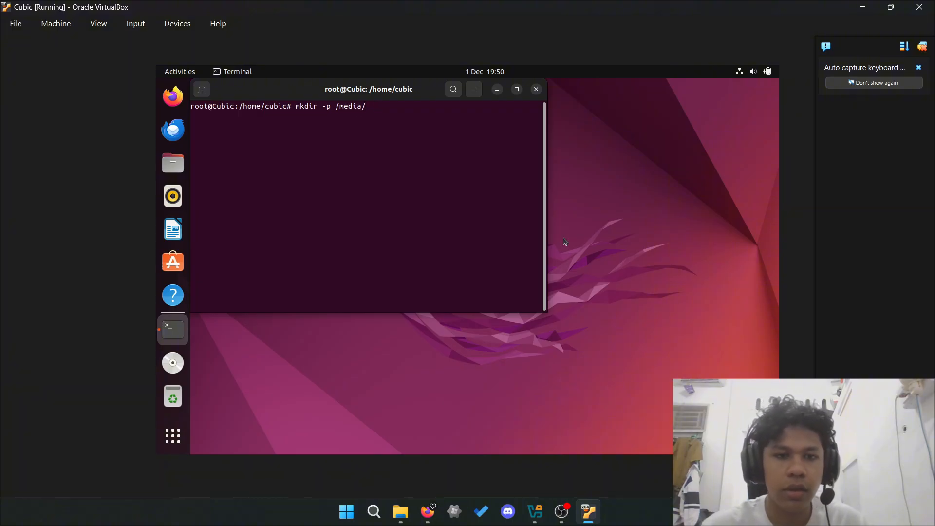
type("svbox")
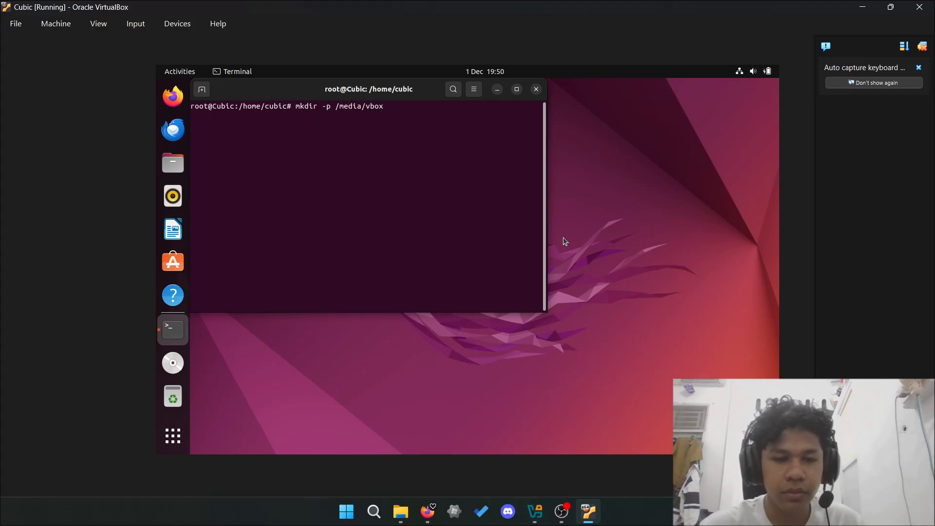
type("shared")
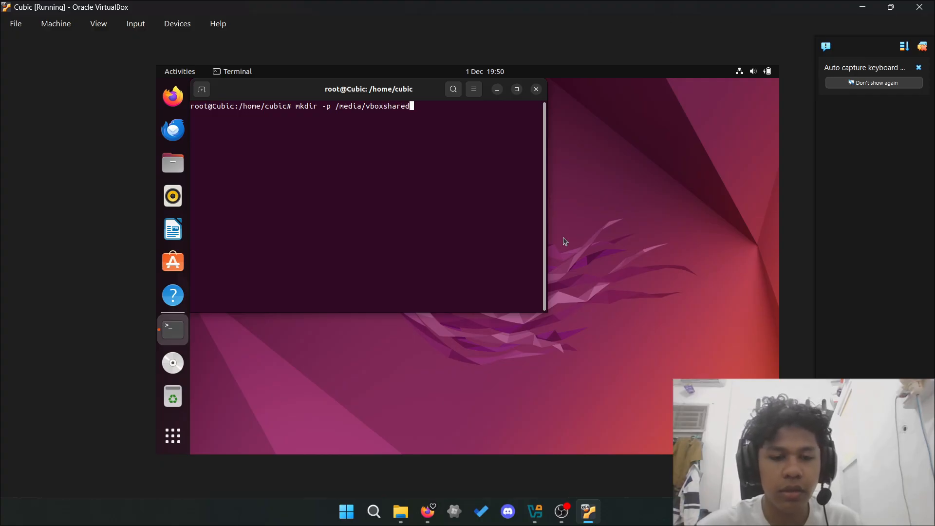
key("Return")
key("Up")
key("Up")
key("Up")
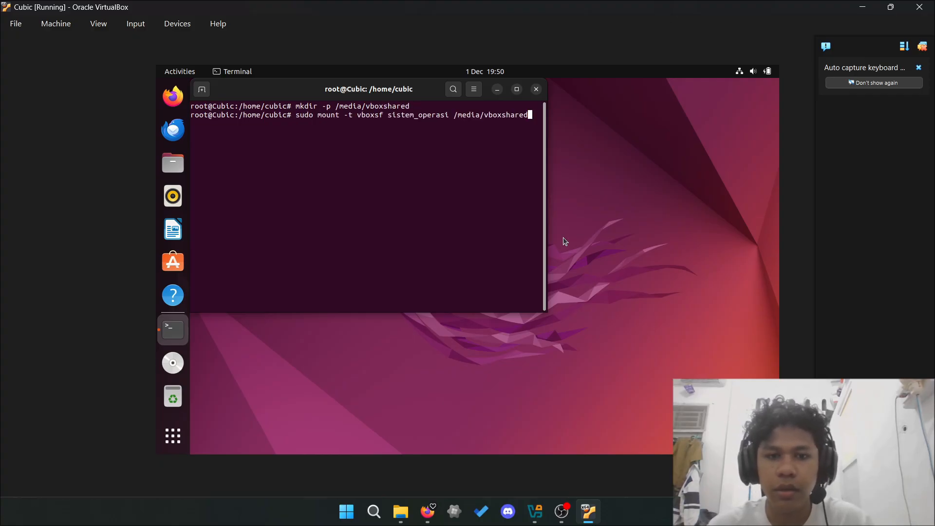
key("Return")
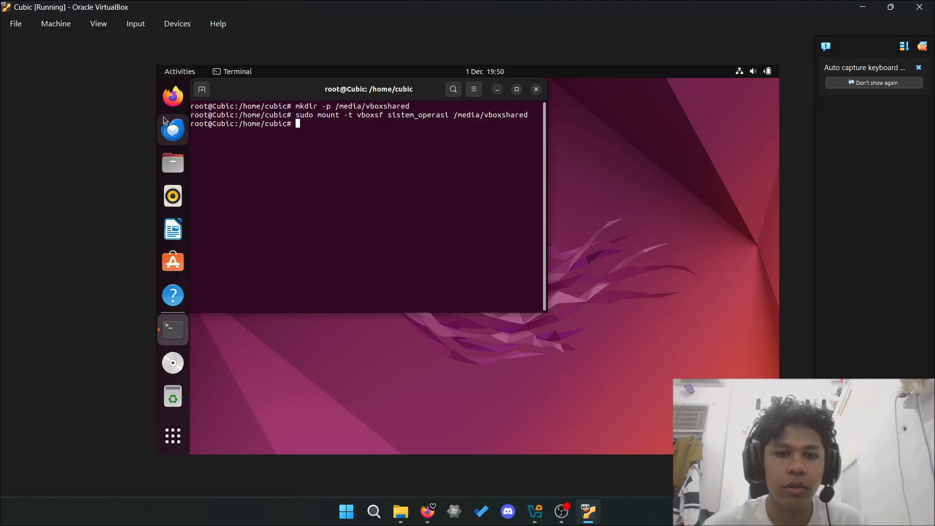
left_click(173, 163)
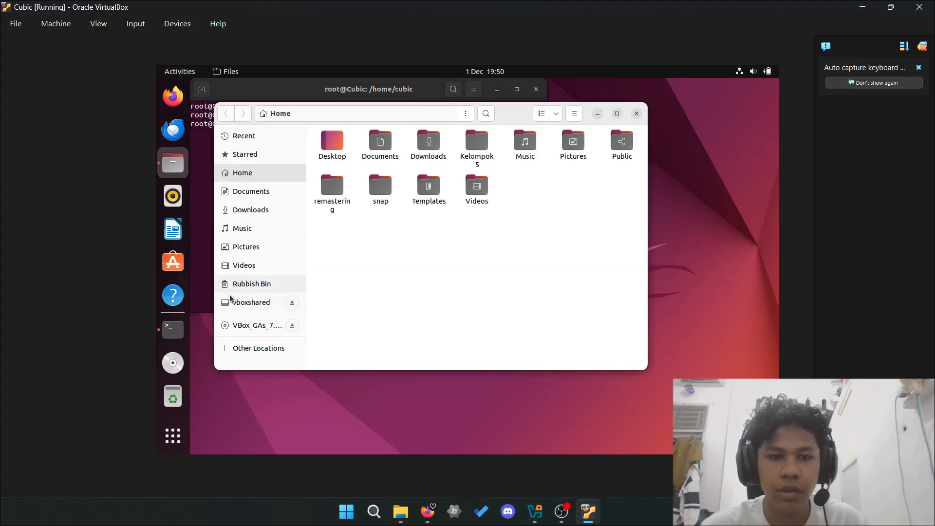
left_click(268, 309)
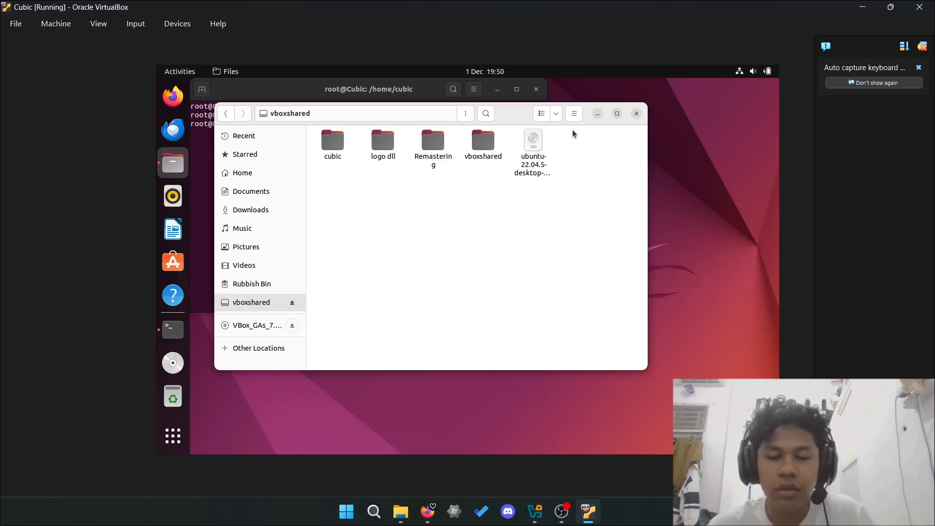
left_click(502, 158)
double_click(501, 157)
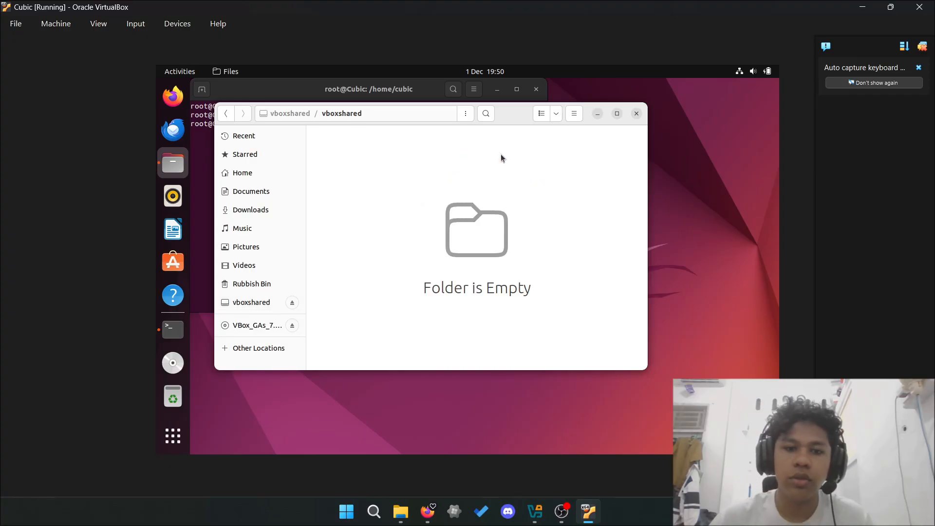
left_click(289, 112)
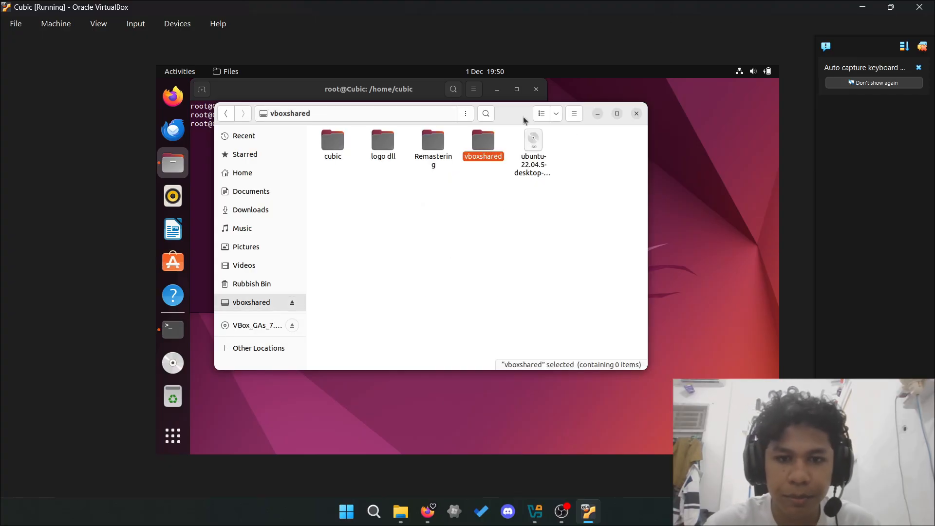
left_click(597, 114)
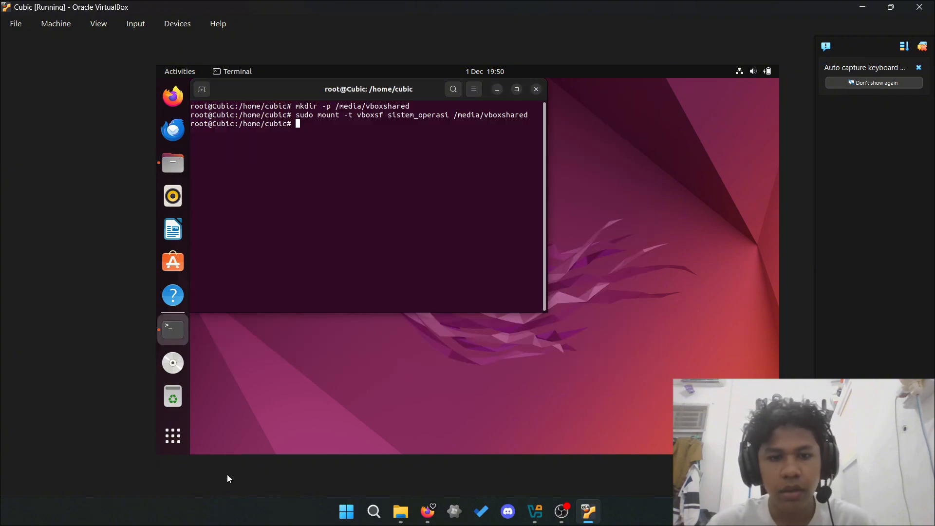
- Launch Cubic and choose the Kelompok 5 folder as the project directory
left_click(177, 444)
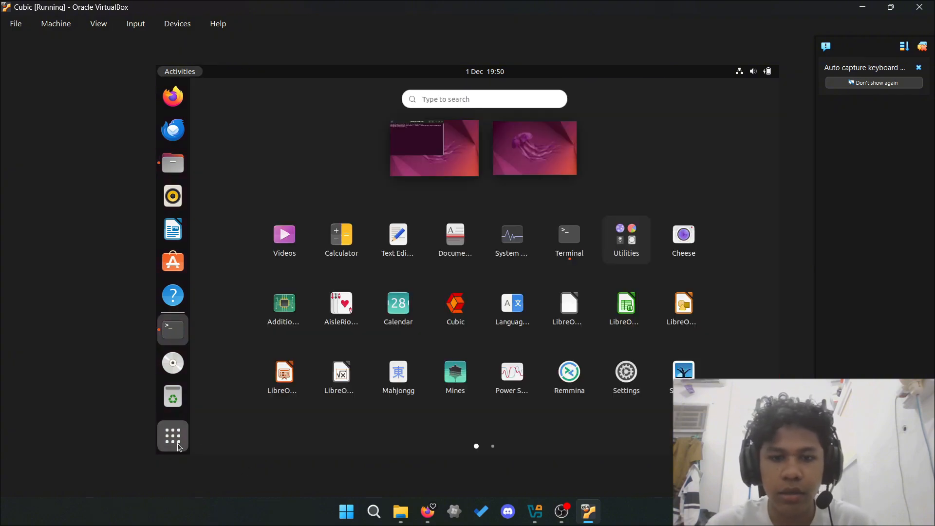
left_click(457, 322)
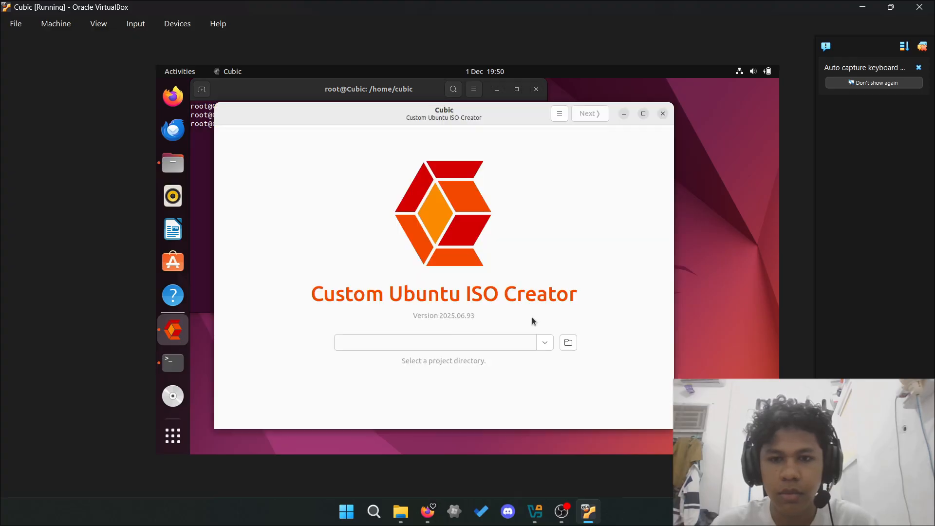
left_click(568, 343)
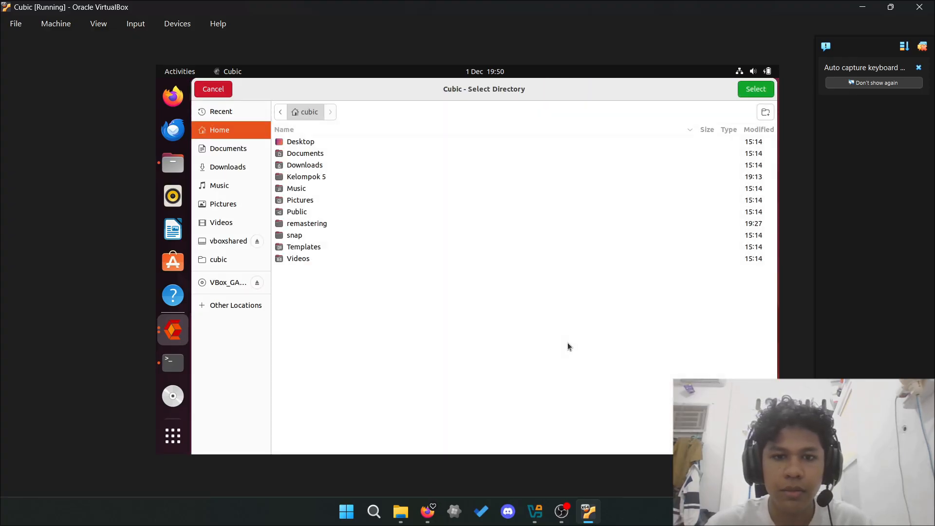
left_click(329, 171)
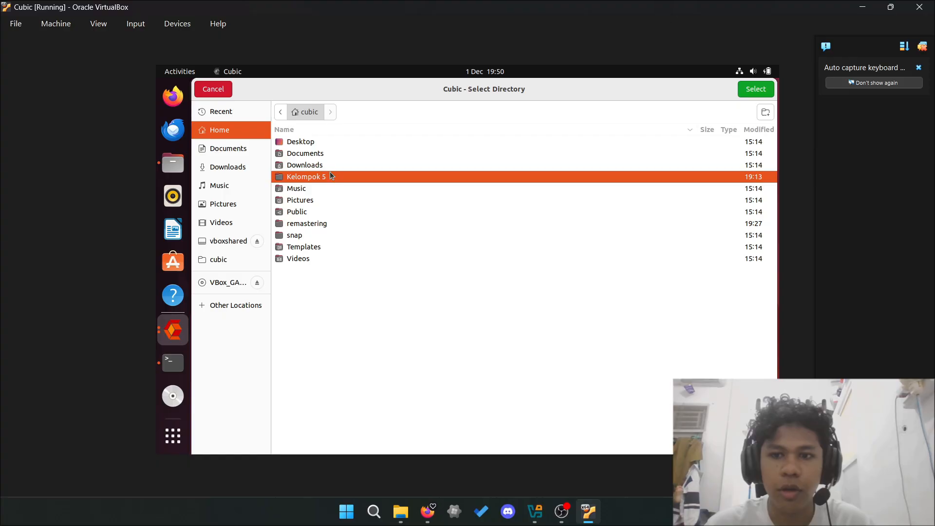
left_click(755, 89)
left_click(595, 119)
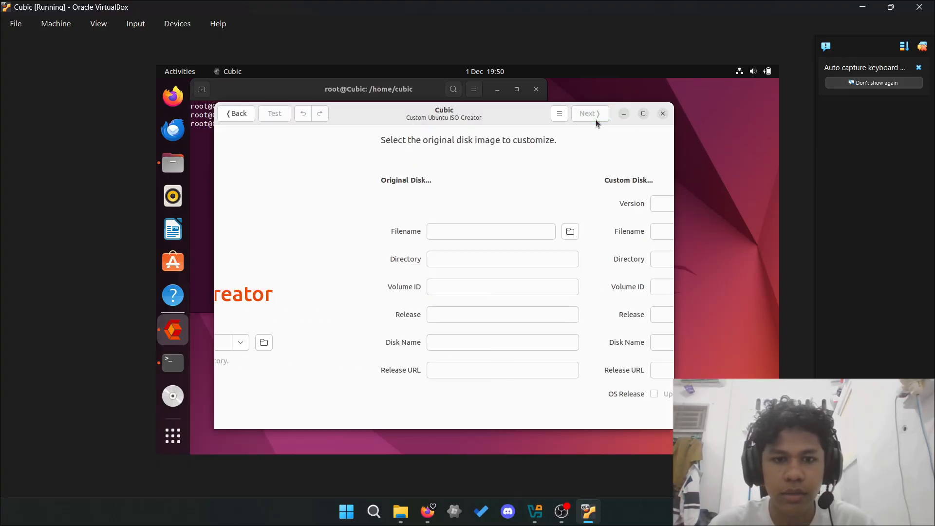
- Pick ubuntu-22.04.5-desktop-amd64.iso from vboxshared as the original disk
left_click(415, 233)
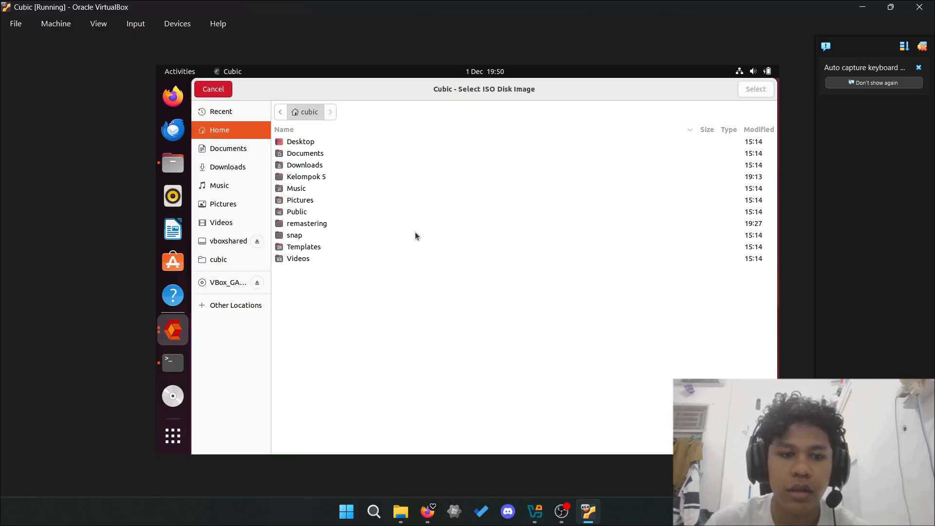
left_click(235, 241)
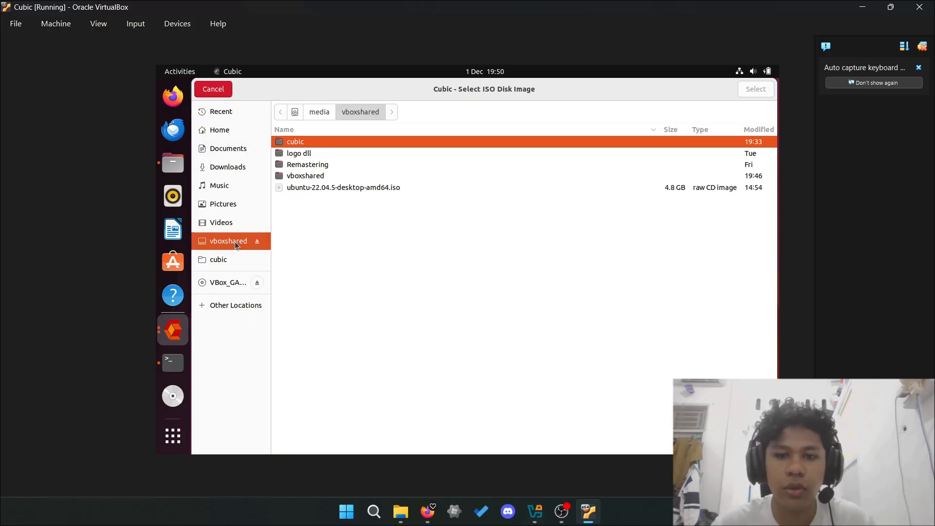
double_click(397, 191)
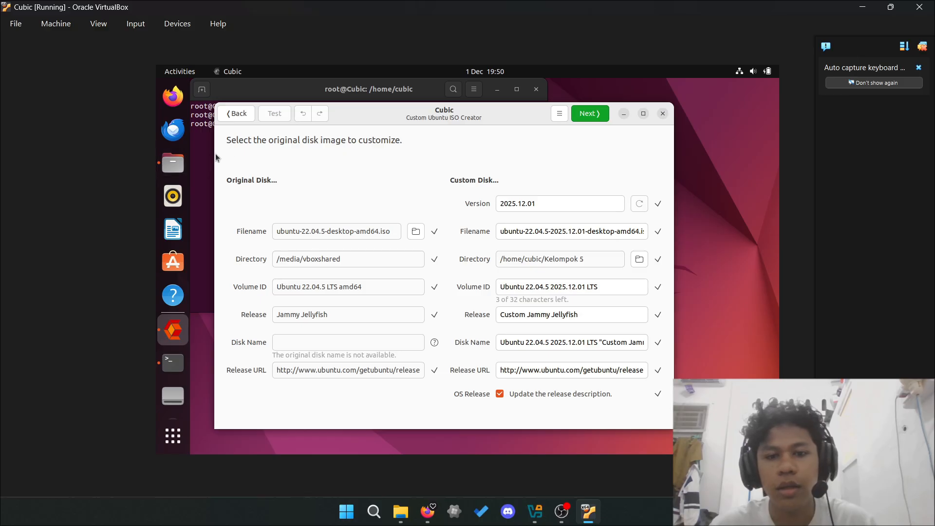
left_click(171, 163)
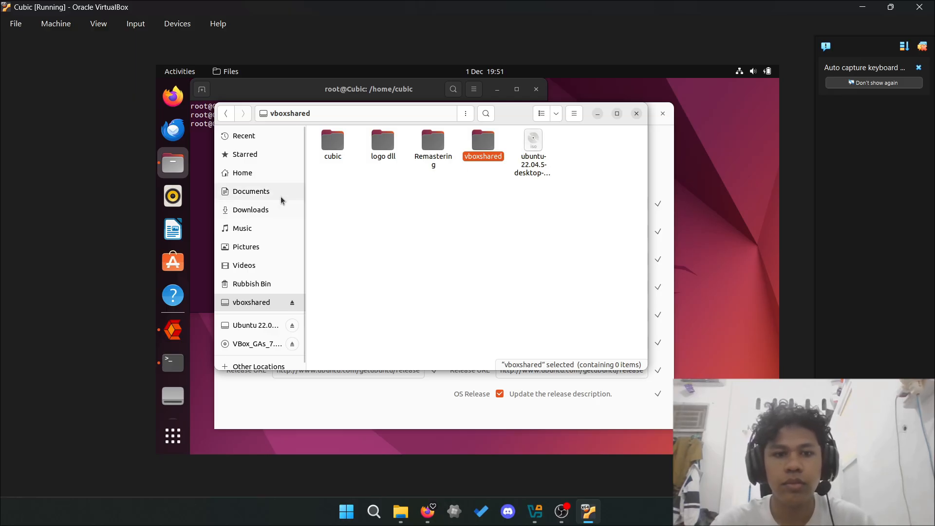
left_click_drag(533, 142, 263, 186)
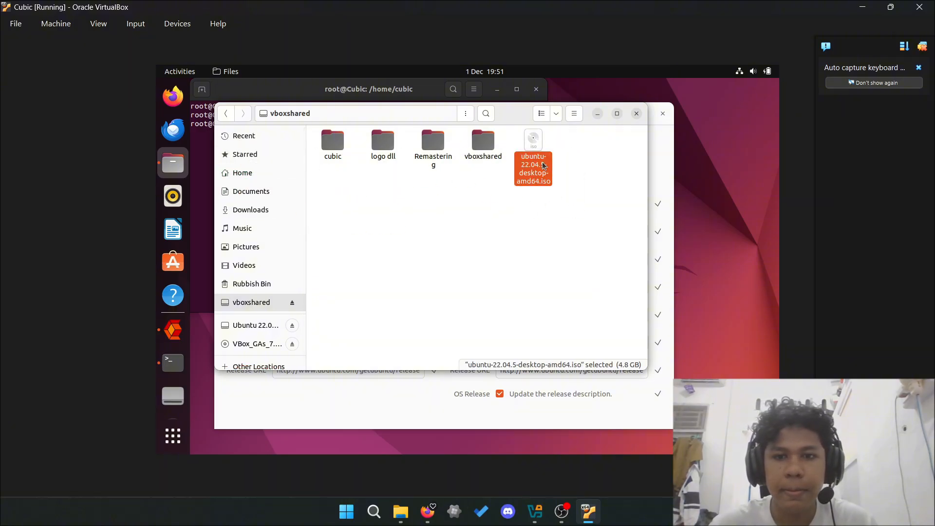
left_click(597, 113)
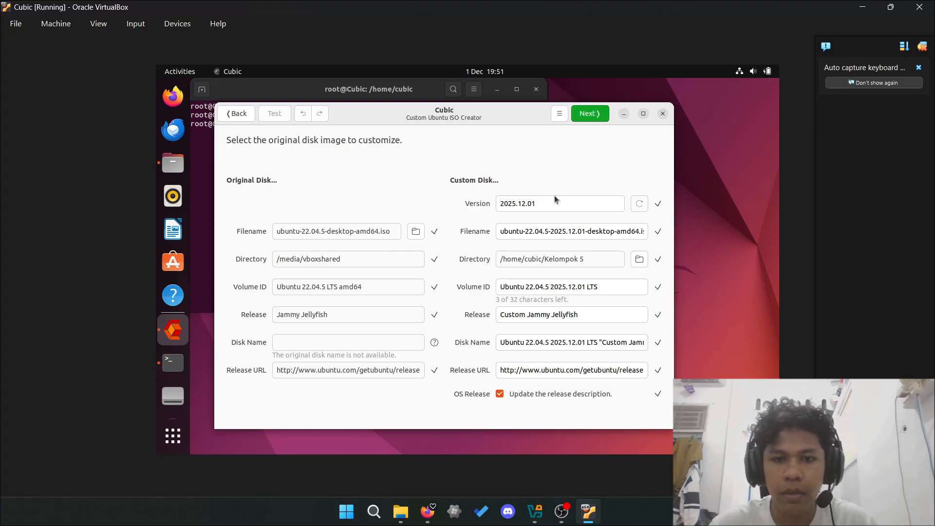
- Set the custom disk version to 1.0 and the filename to PentaOS.iso
left_click(575, 199)
key("BackSpace")
key("BackSpace")
key("BackSpace")
key("BackSpace")
key("BackSpace")
key("BackSpace")
key("BackSpace")
key("BackSpace")
key("BackSpace")
key("BackSpace")
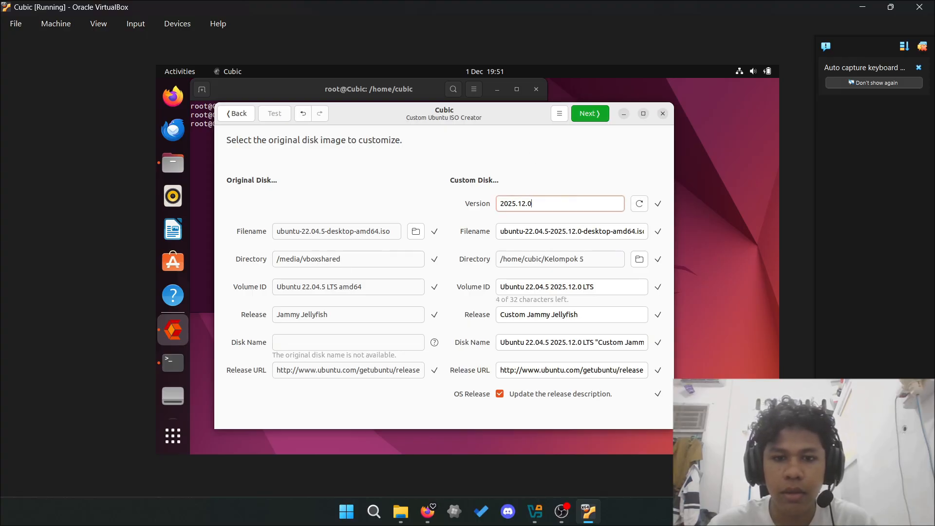
type("1.0")
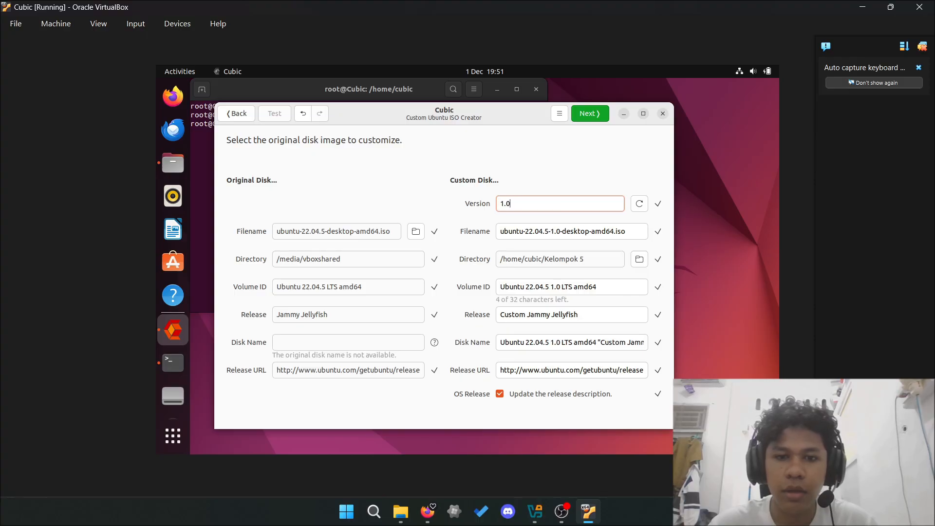
left_click(637, 231)
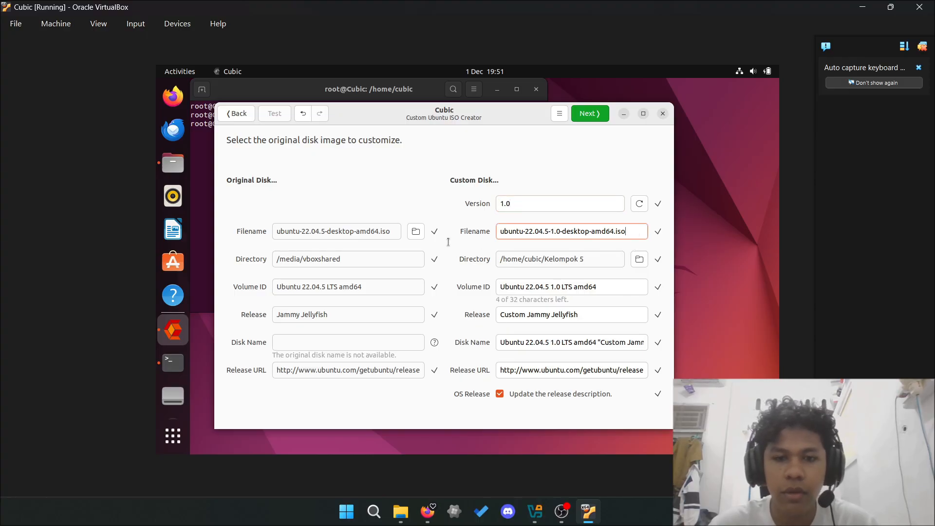
key("ctrl+a")
key("BackSpace")
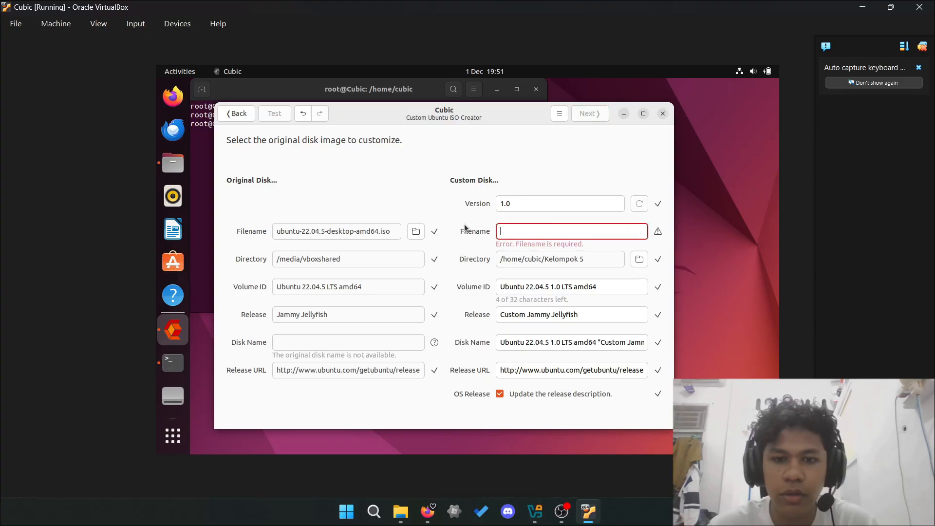
type(".iso")
key("Home")
type("Ke")
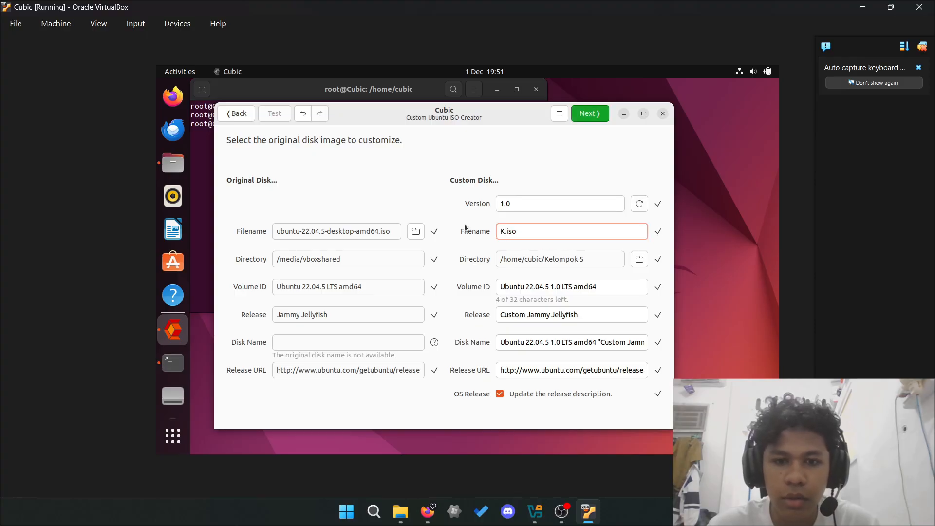
type("lompo")
key("BackSpace")
key("BackSpace")
key("BackSpace")
key("BackSpace")
key("BackSpace")
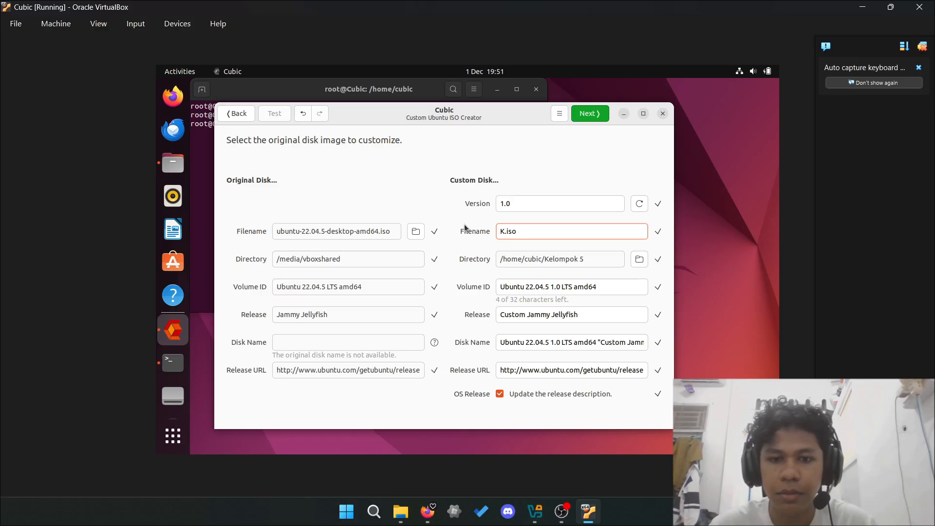
key("BackSpace")
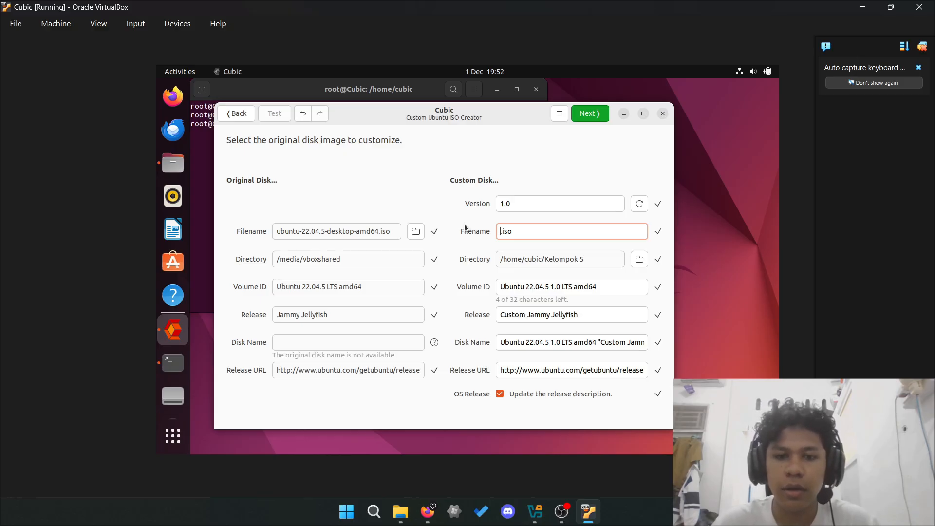
type("Penta")
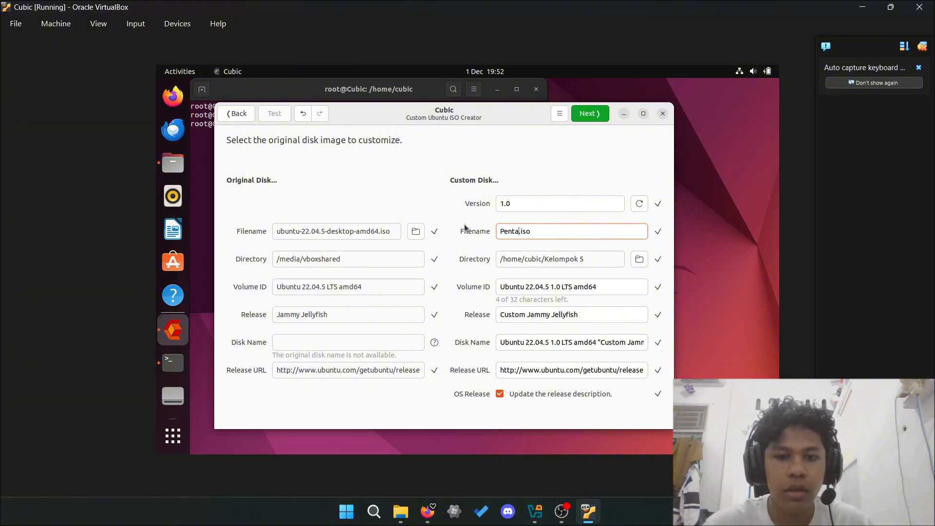
type("OS")
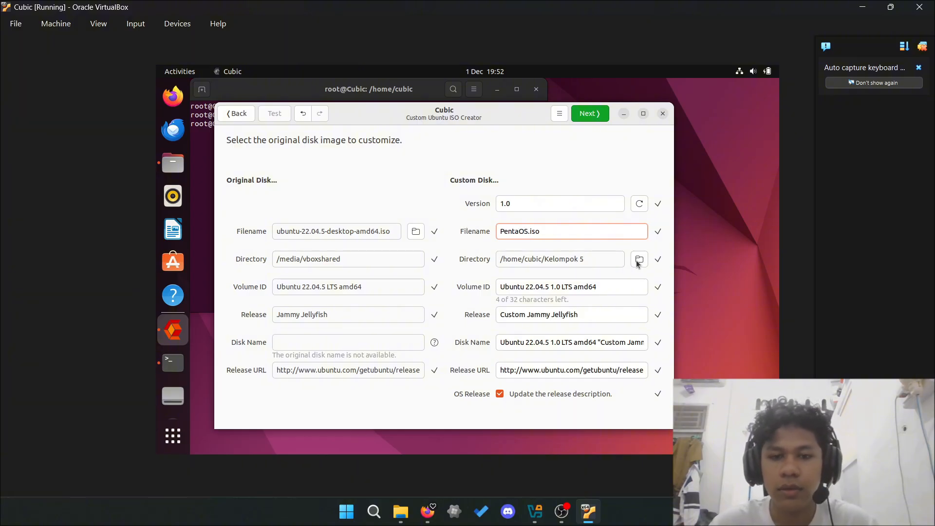
- Change the volume ID to PentaOS.1.0.LTS
left_click(619, 285)
key("BackSpace")
key("BackSpace")
key("BackSpace")
key("BackSpace")
key("BackSpace")
key("BackSpace")
key("BackSpace")
key("BackSpace")
key("BackSpace")
key("BackSpace")
key("BackSpace")
key("BackSpace")
key("BackSpace")
key("BackSpace")
key("BackSpace")
key("BackSpace")
key("BackSpace")
key("BackSpace")
key("BackSpace")
key("BackSpace")
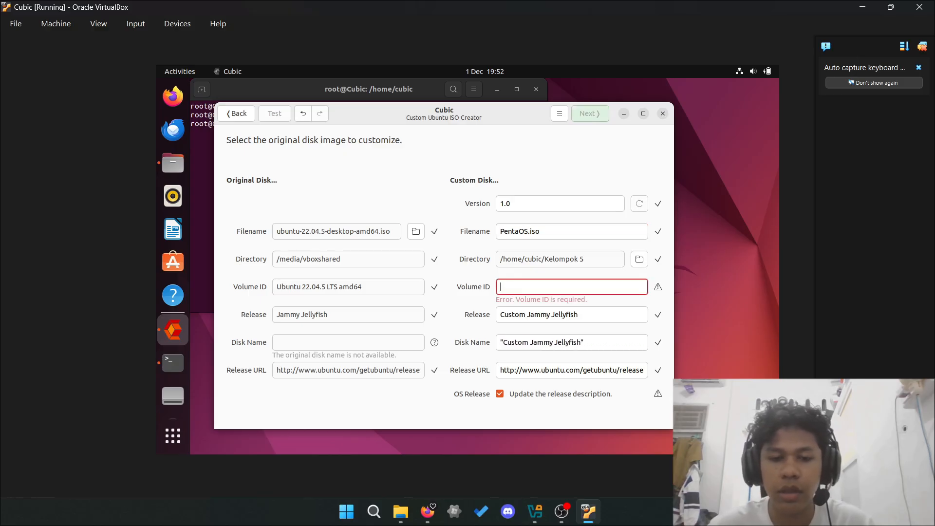
type("Pen")
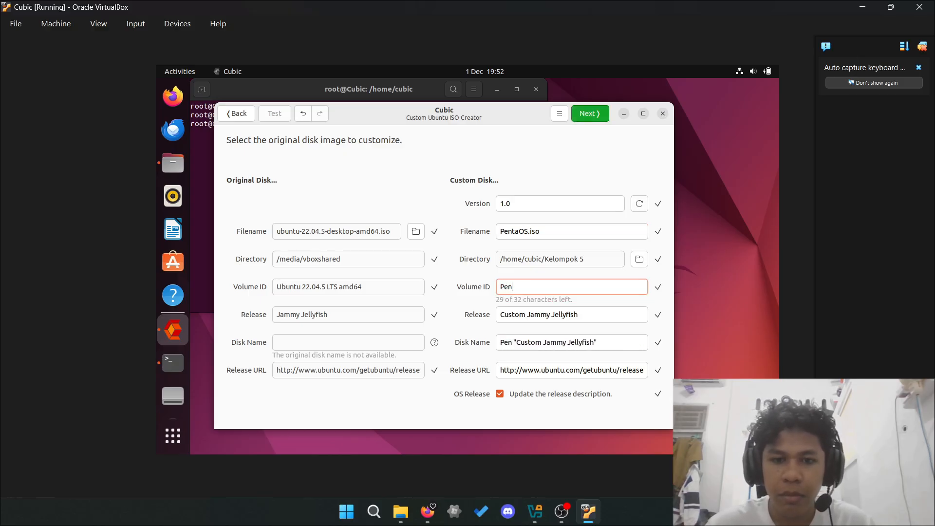
type("taOS.10")
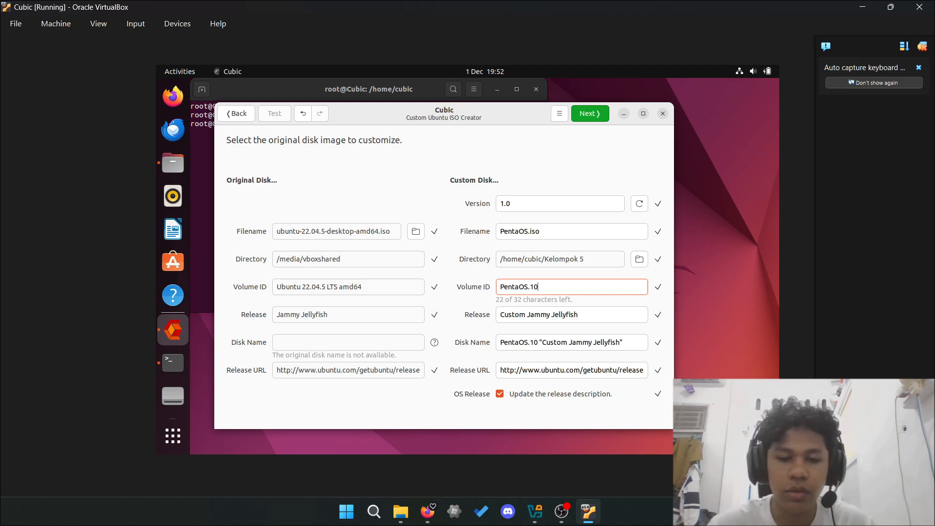
key("BackSpace")
type(".0")
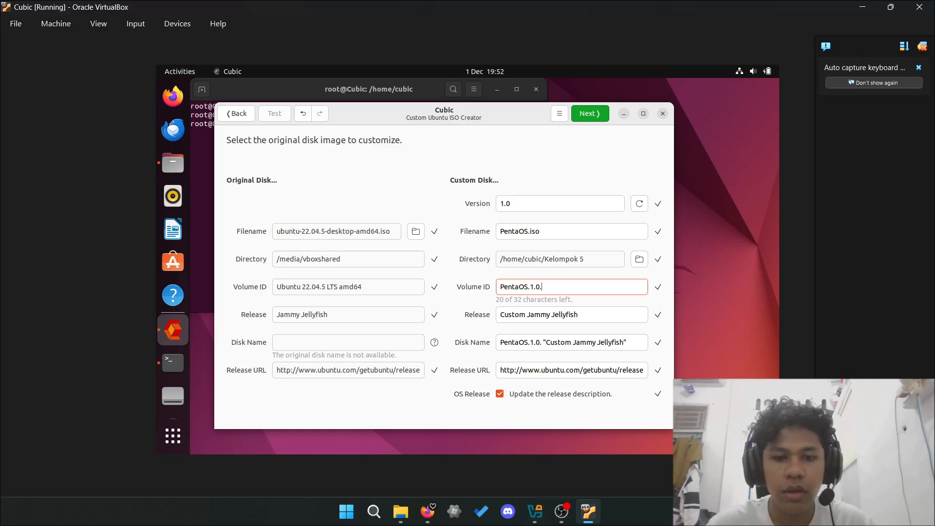
type(".LTS")
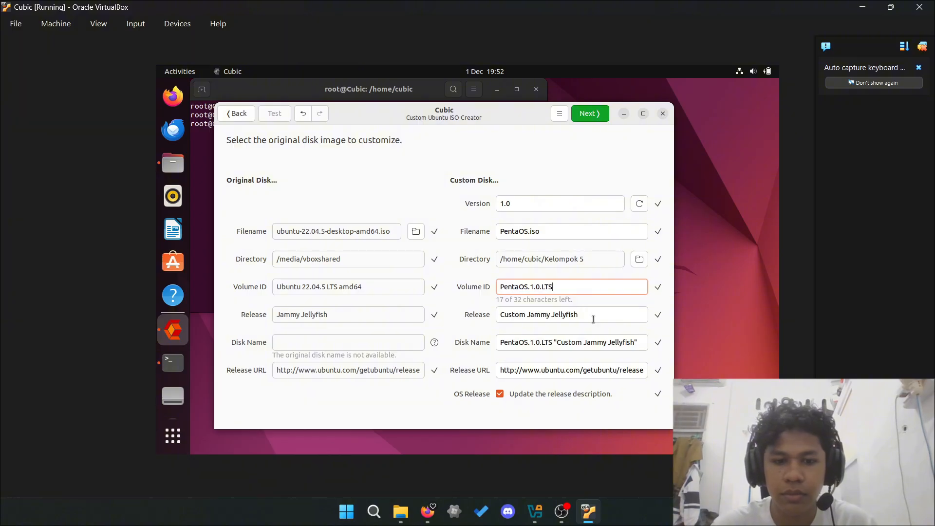
- Proceed to the virtual environment terminal and run sudo apt update followed by an apt upgrade
left_click(589, 114)
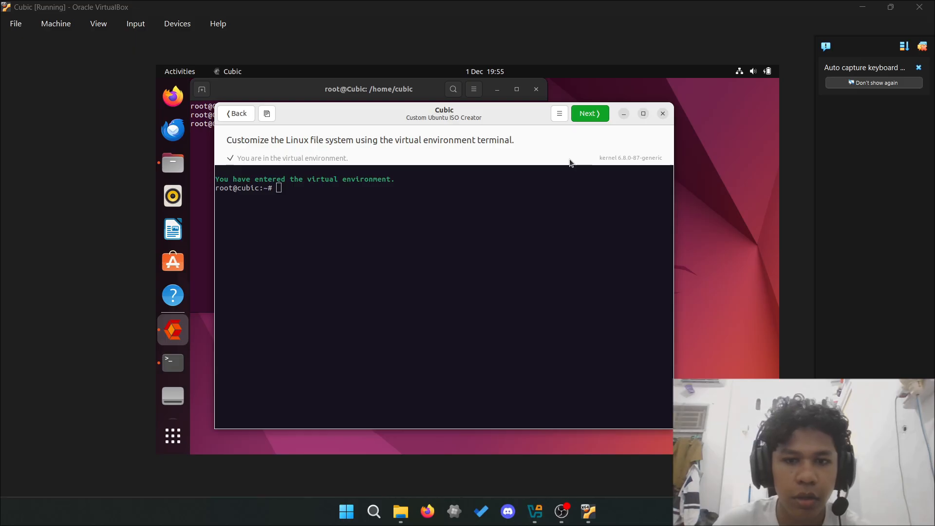
left_click(393, 199)
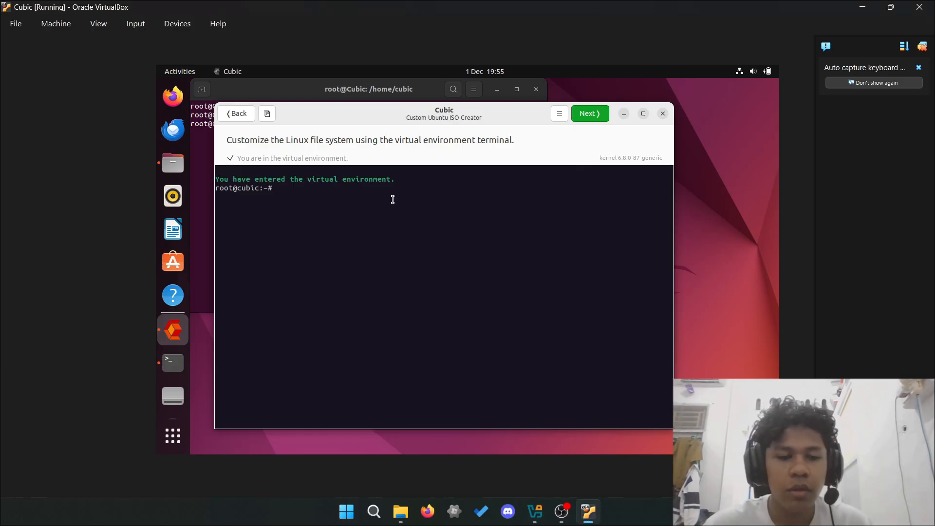
type("sudo apt ")
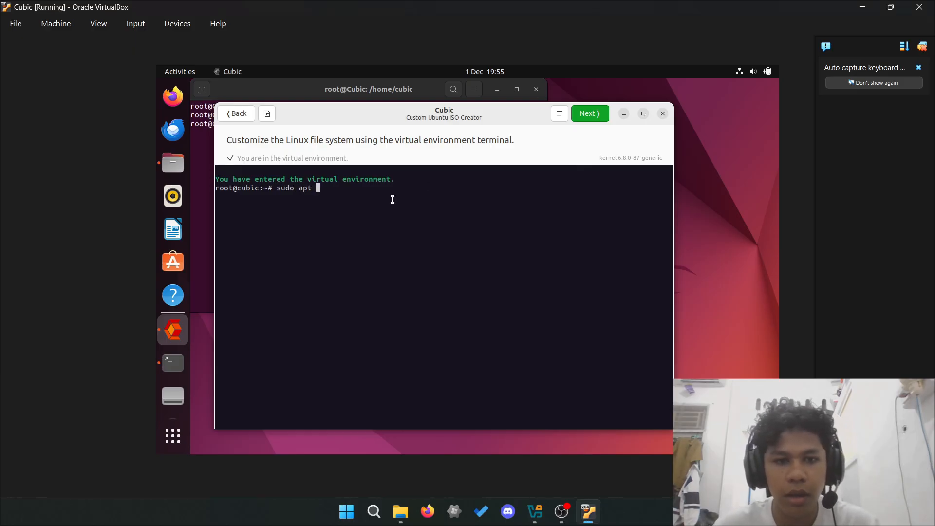
type("update")
key("BackSpace")
key("BackSpace")
key("BackSpace")
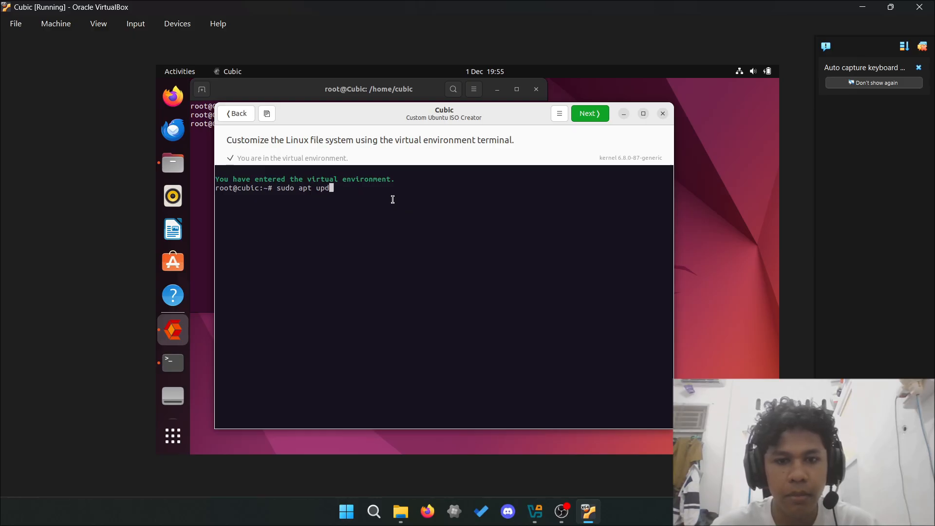
type("ate")
key("Return")
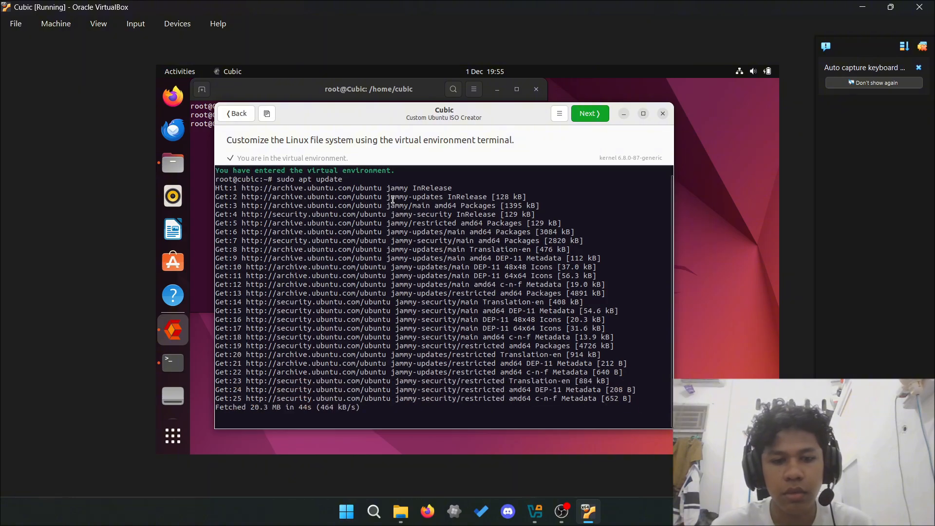
type("sudo apt upd")
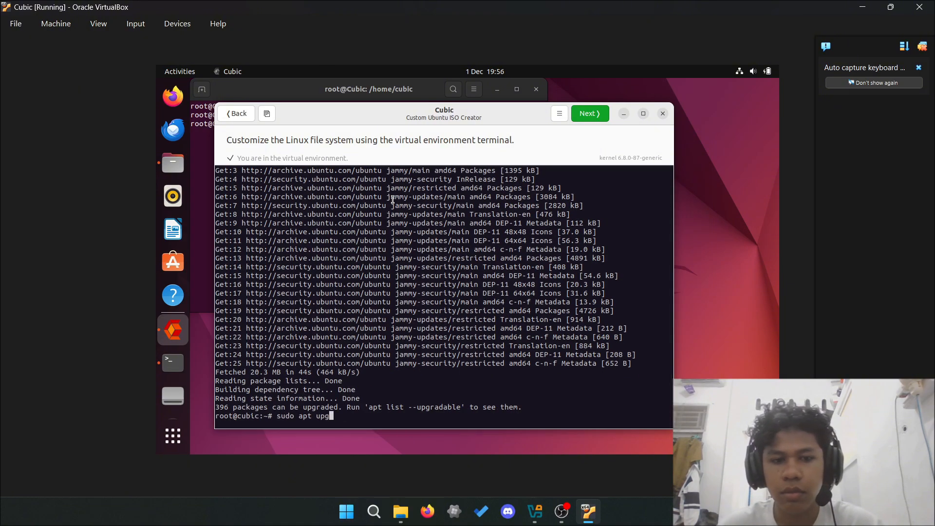
type("rade")
key("Return")
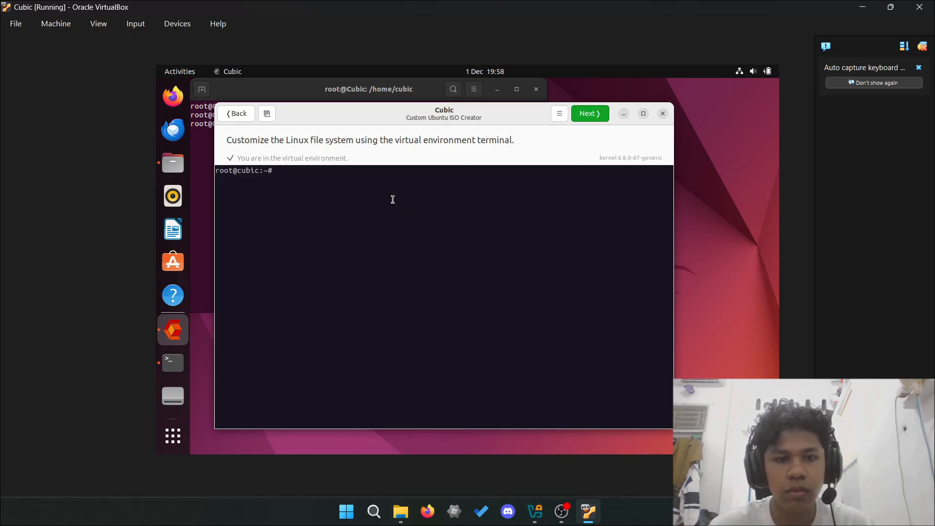
- Purge rhythmbox, libreoffice* and thunderbird* with apt purge -y
type("apt p")
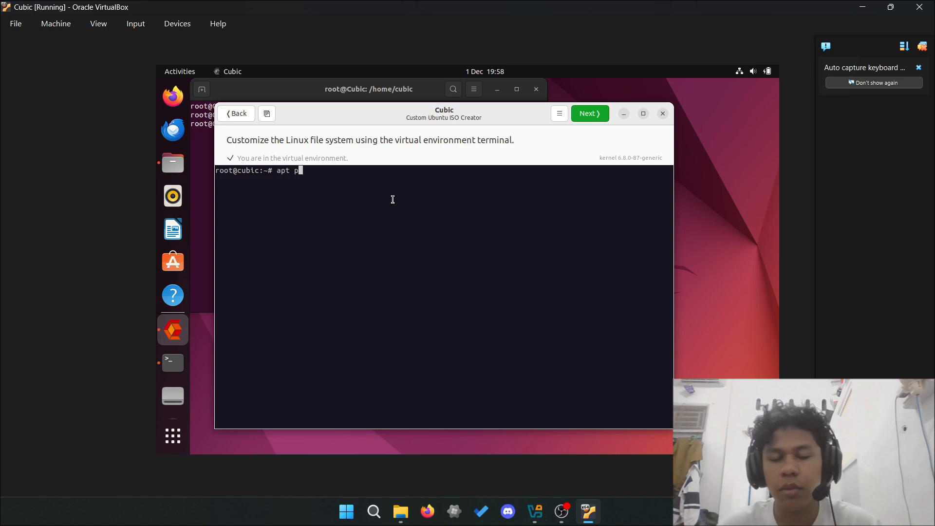
type("urge")
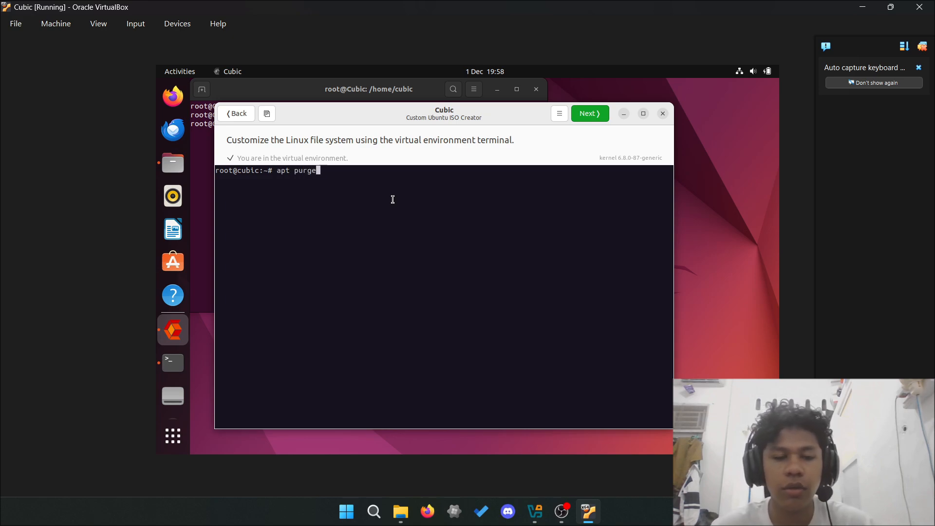
type(" rhyt")
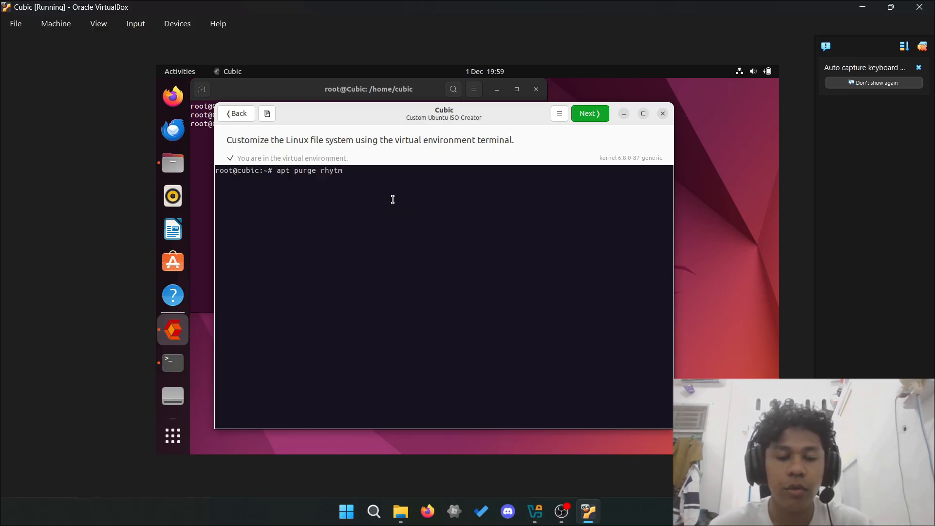
type("hmbox ")
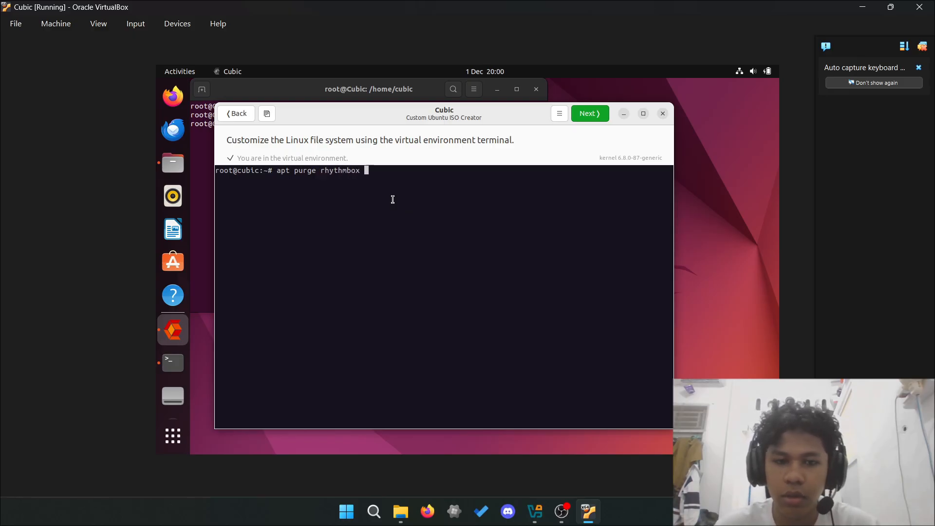
type("libreoffice")
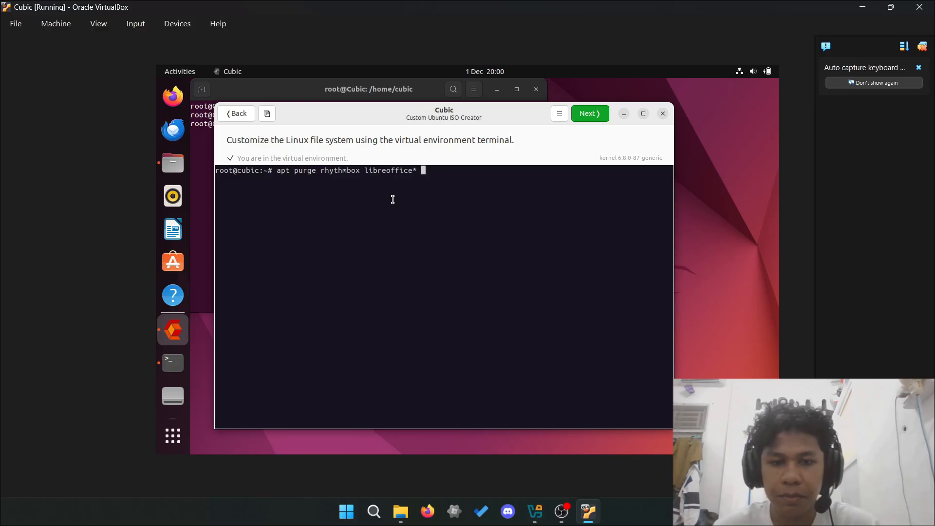
type("* thunde")
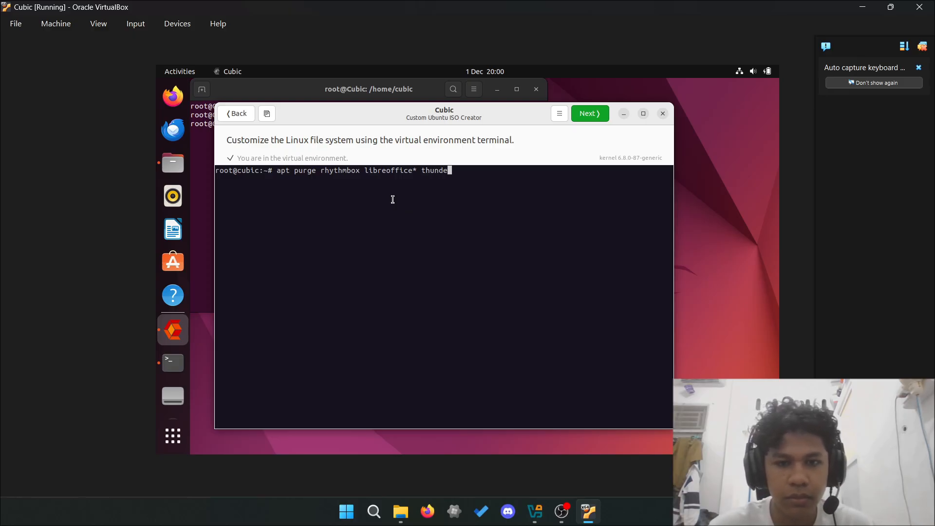
type("rbird* -y")
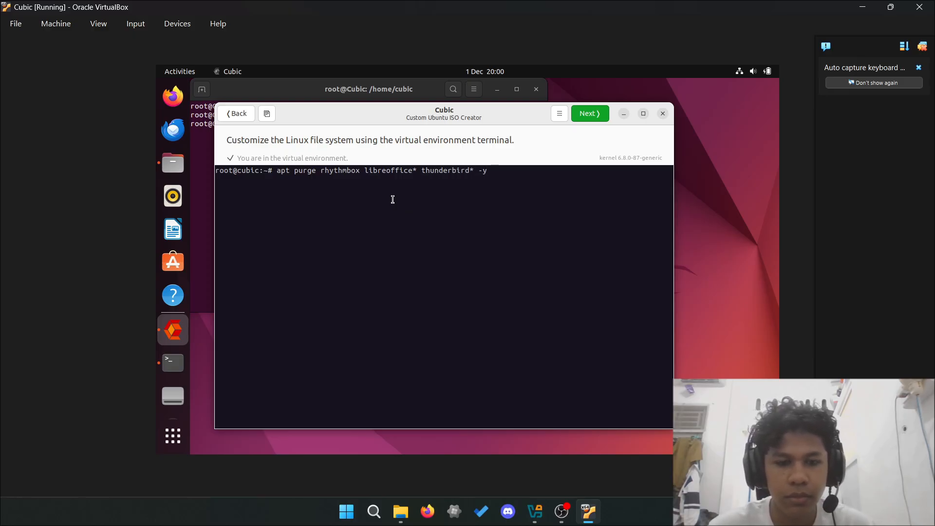
key("Return")
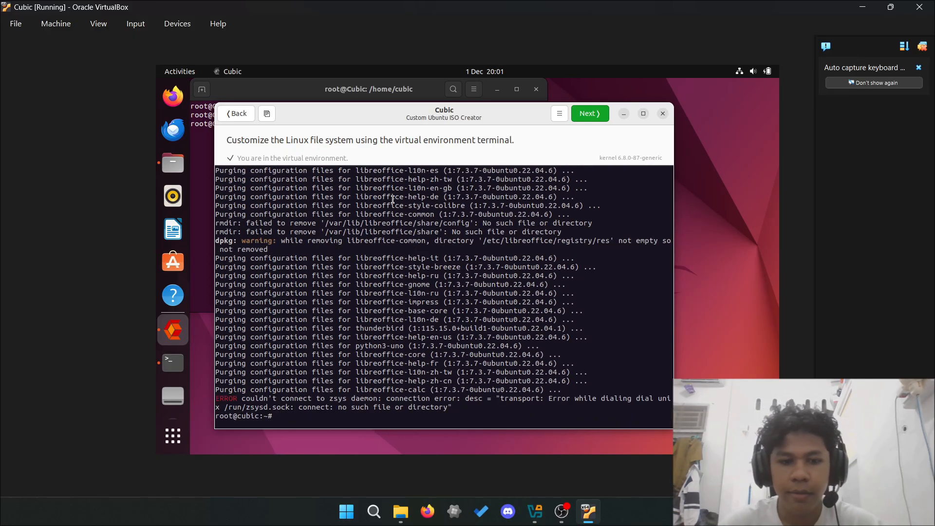
- Run apt autopurge -y to remove leftover unneeded packages and review the output
type("apt")
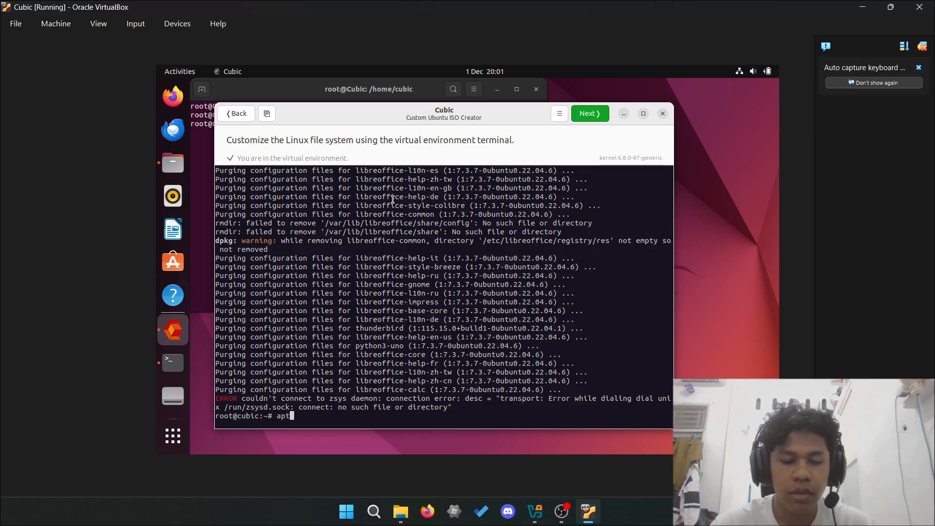
type(" auto")
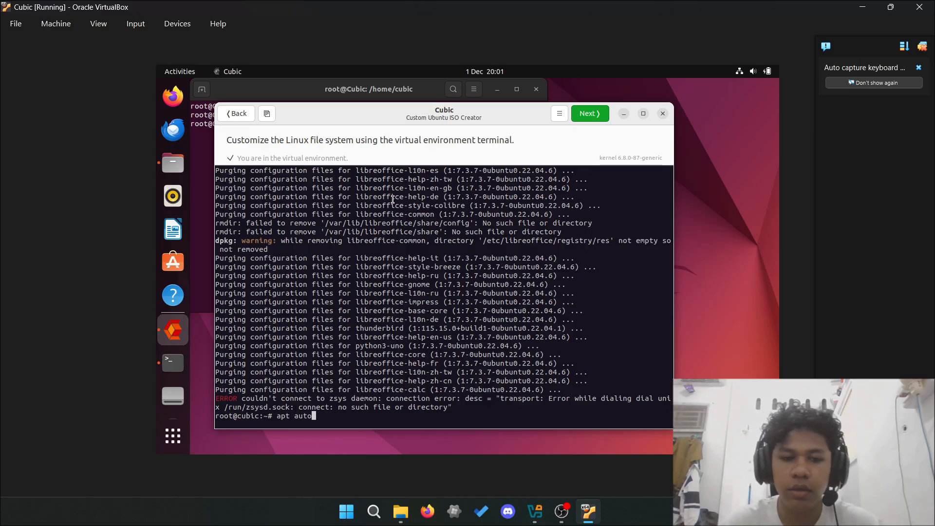
type("purge -y")
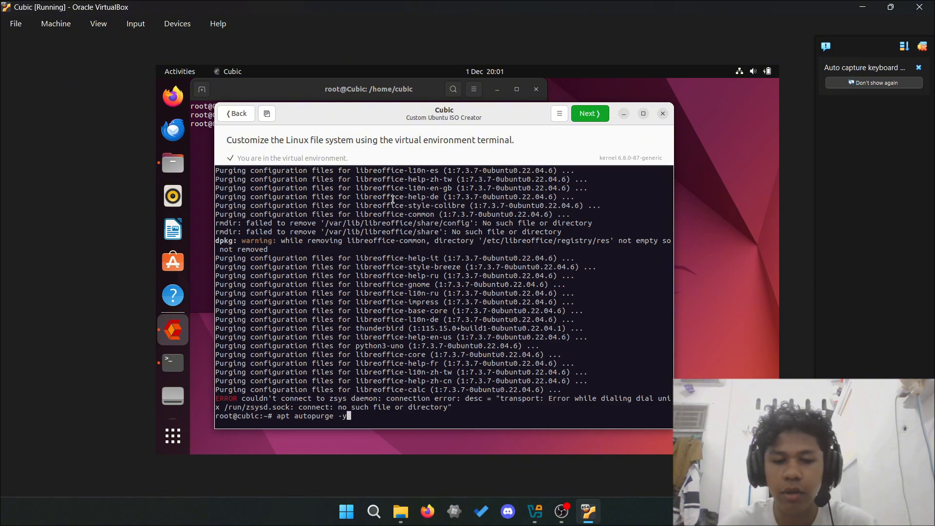
key("Return")
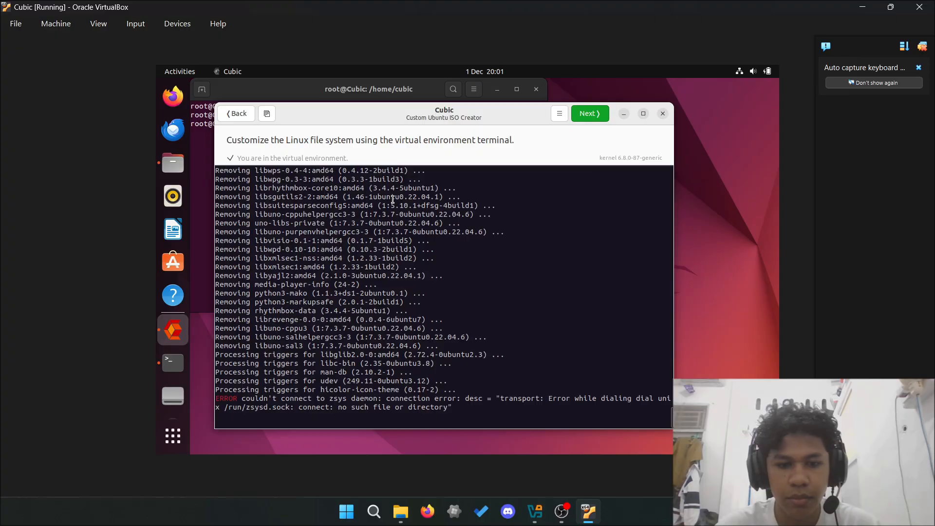
scroll(392, 200, "up", 15)
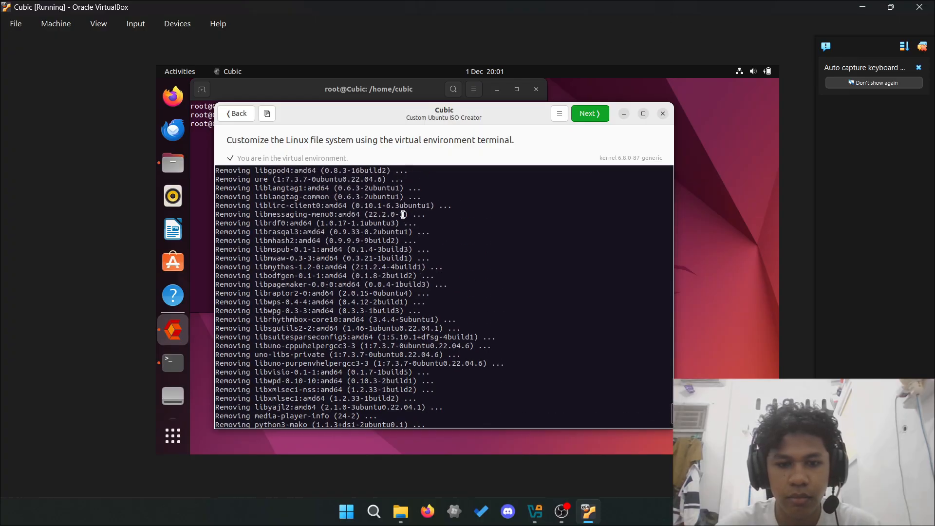
scroll(403, 215, "up", 5)
scroll(403, 215, "down", 20)
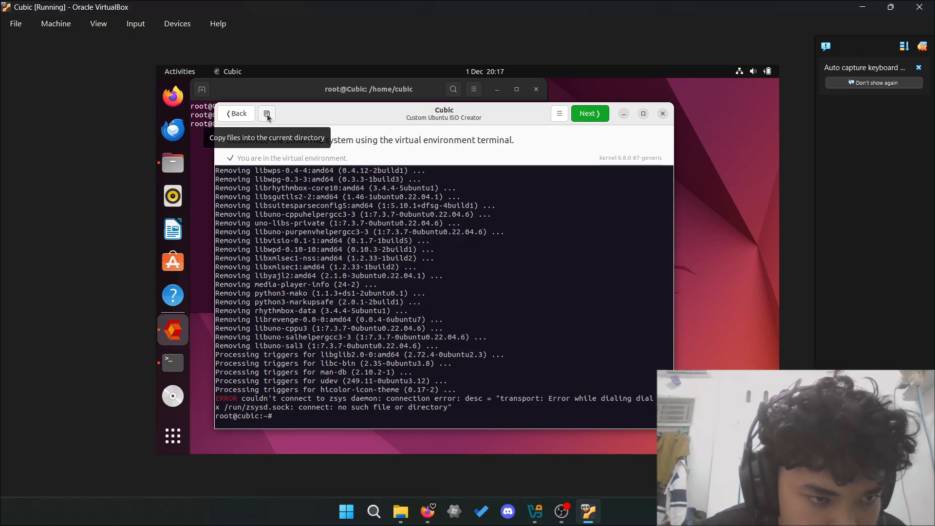
- Change into /usr/share/plymouth/ and list its contents with ls -l
type("cd /usr/")
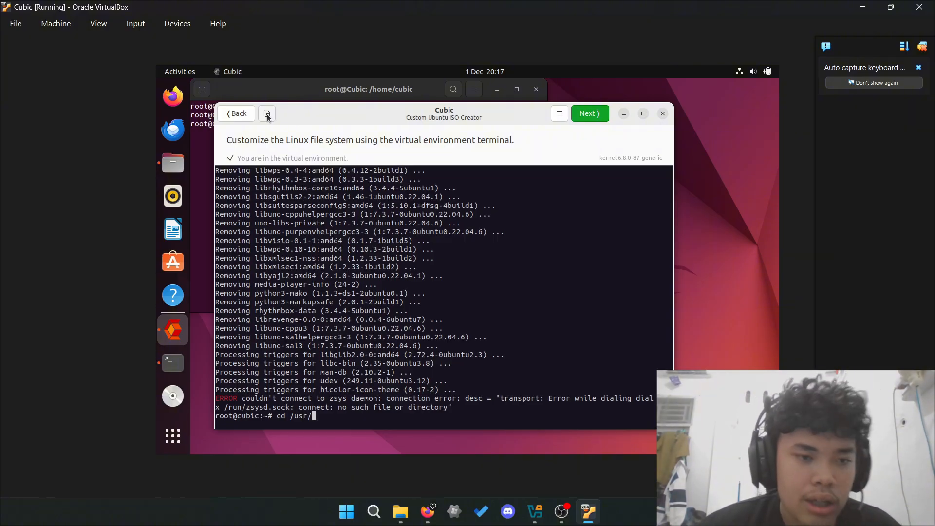
type("share/plymouth/")
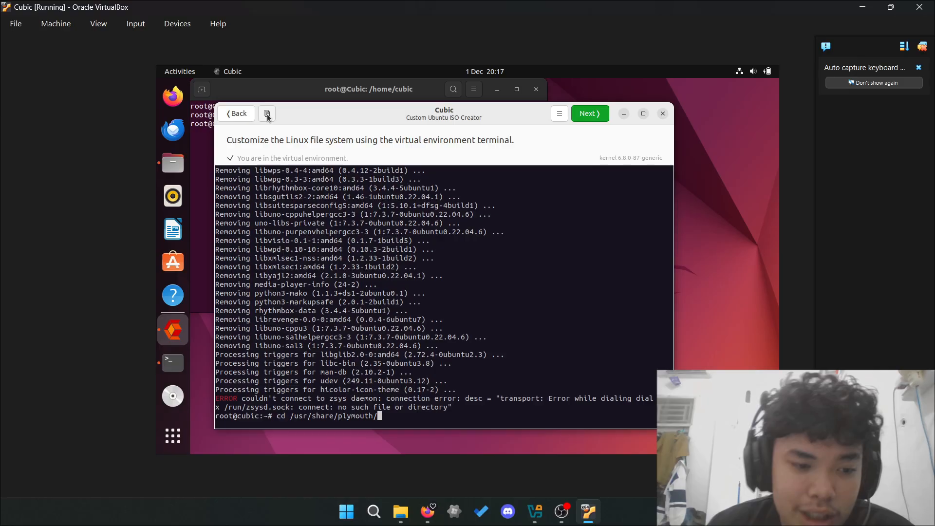
key("Return")
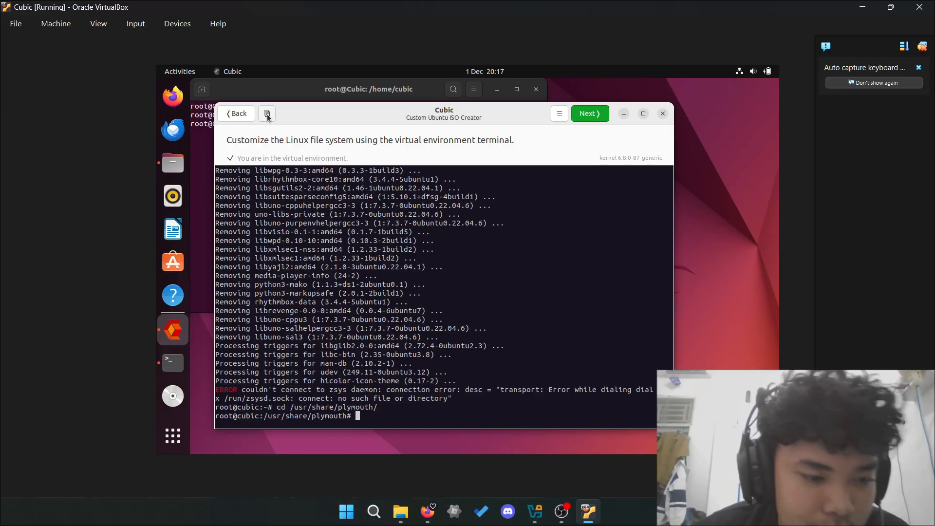
left_click(266, 115)
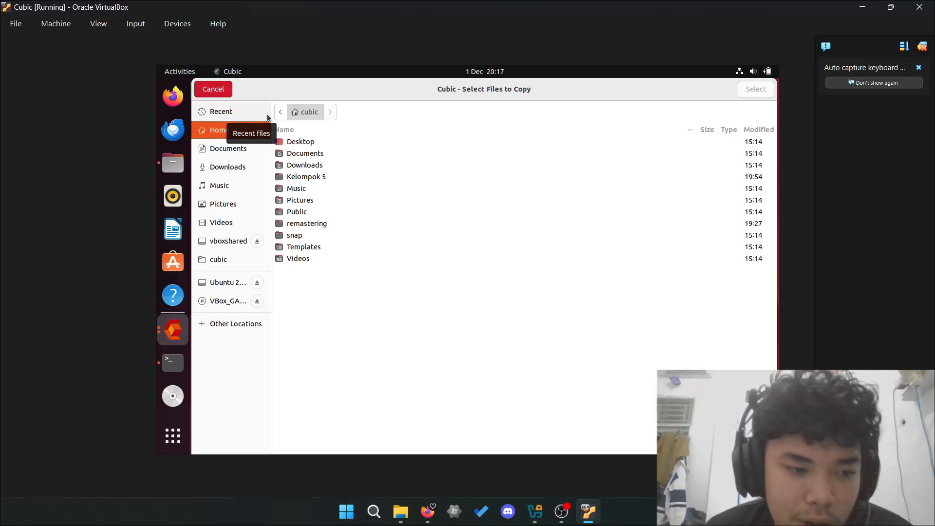
left_click(218, 91)
type("ls -l")
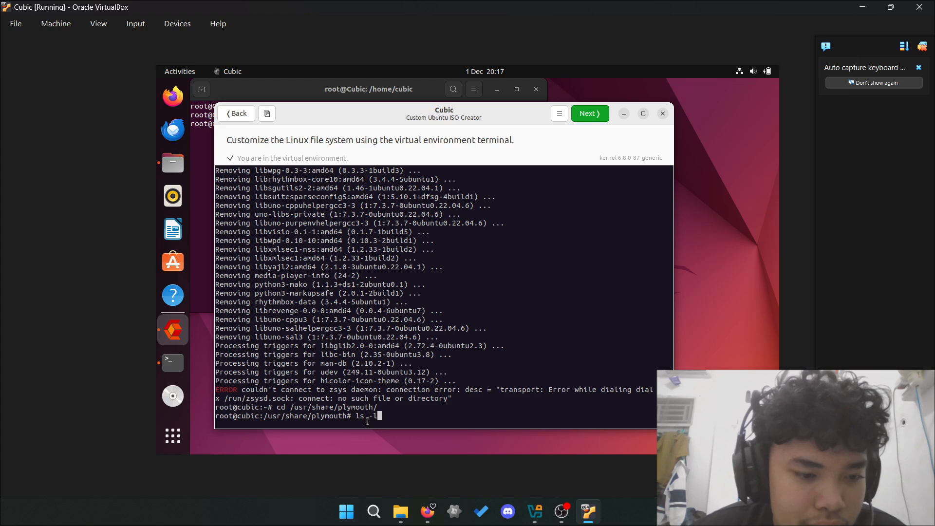
key("Return")
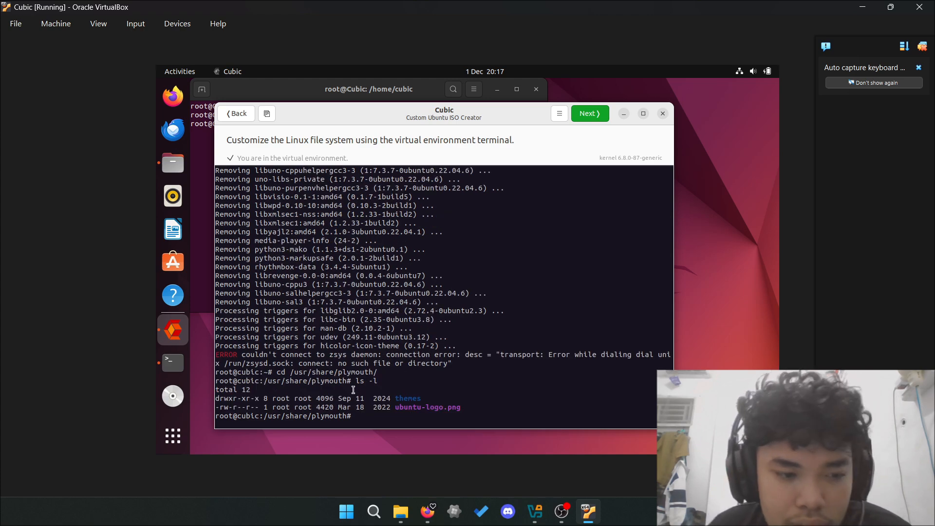
- Copy logo.png from the shared logo dll folder and rename it to ubuntu-logo.png
left_click(266, 113)
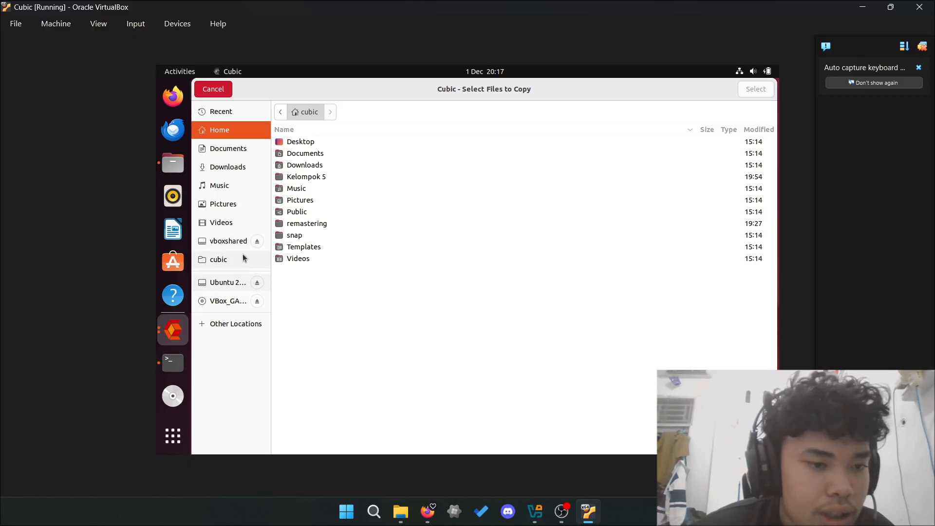
left_click(241, 242)
double_click(391, 152)
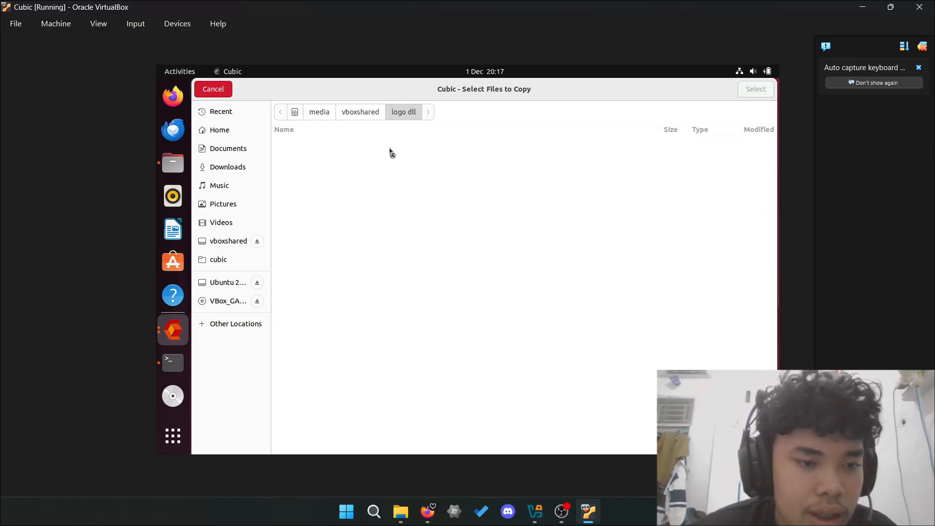
left_click(744, 91)
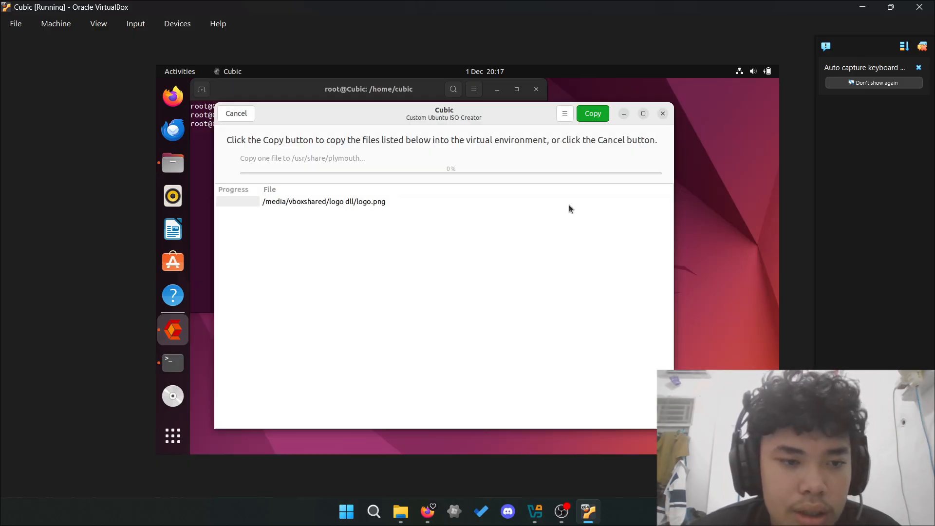
left_click(595, 114)
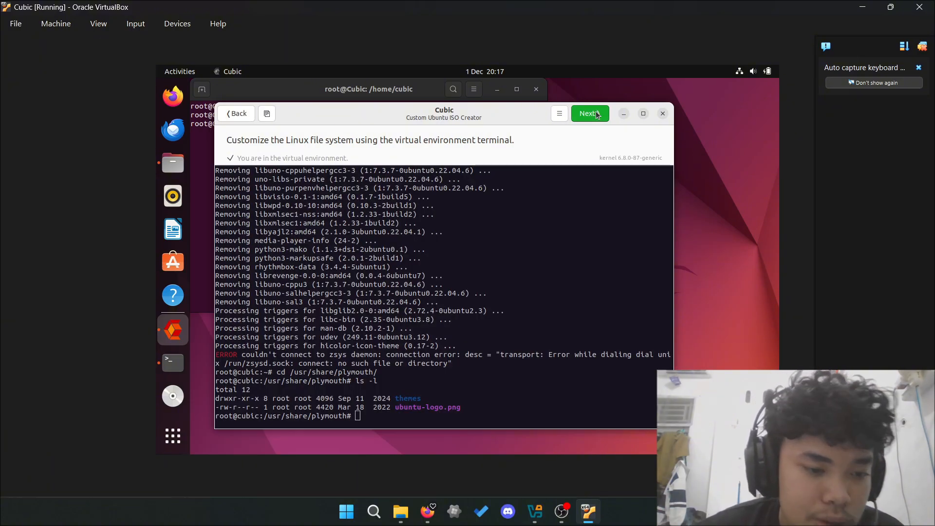
type("mv")
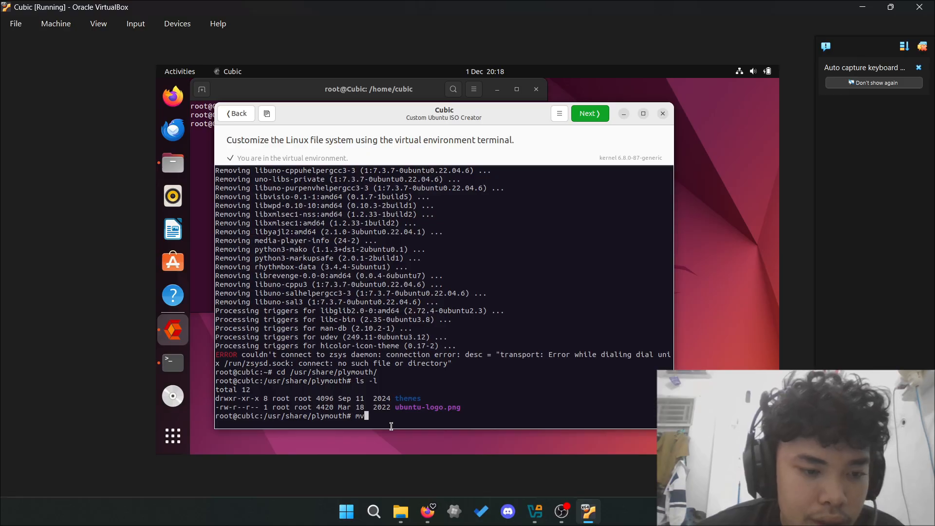
type(" logo.png ")
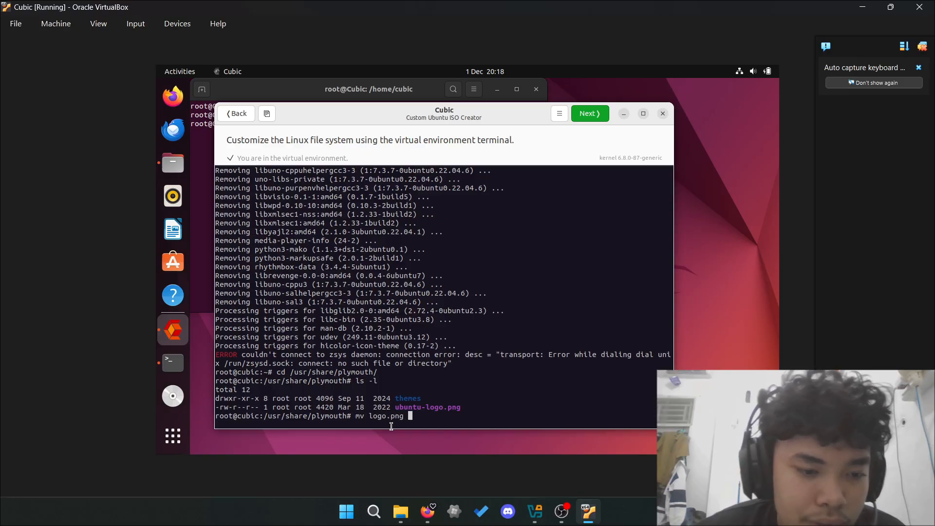
type("ubun")
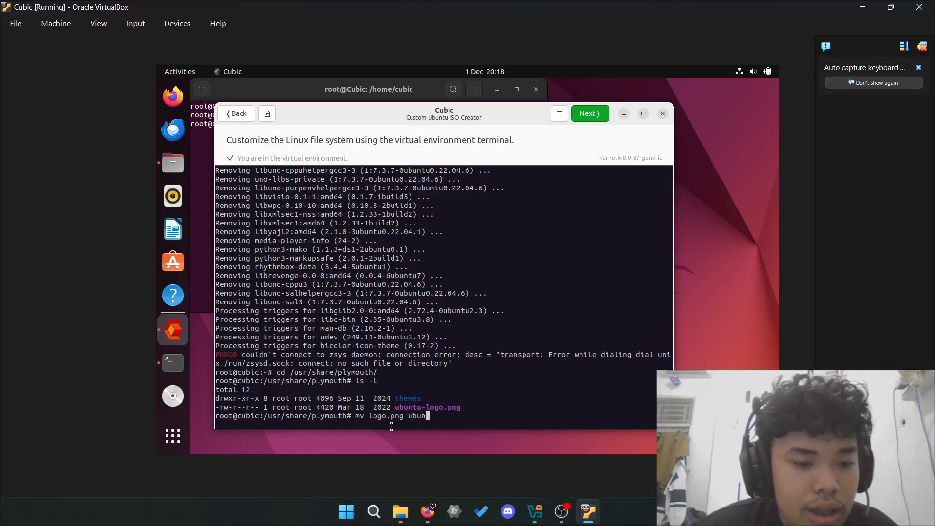
type("tu-logo.png")
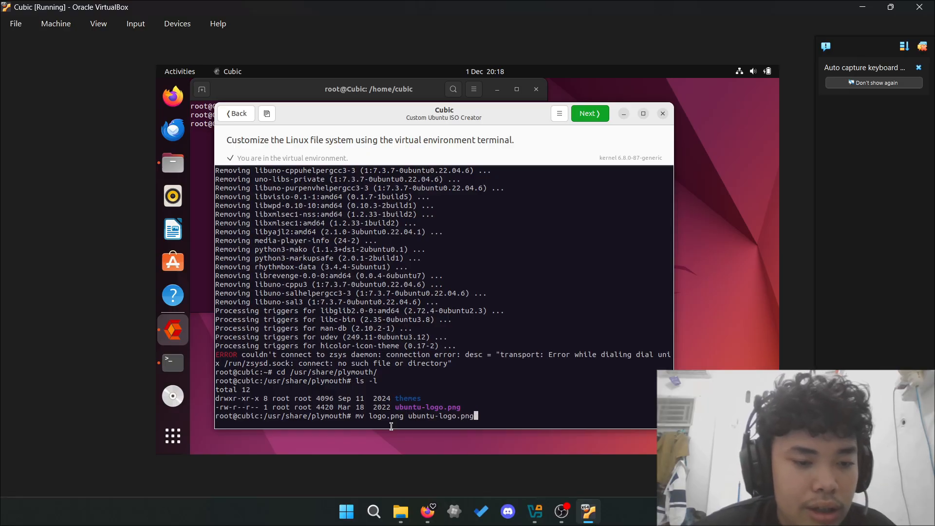
key("Return")
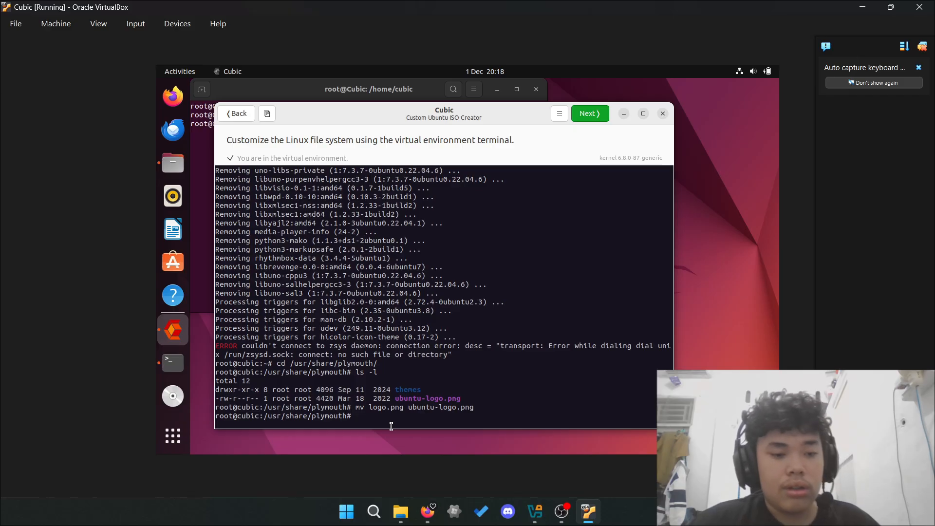
- Move into /usr/share/plymouth/themes/spinner/
type("cd")
key("Return")
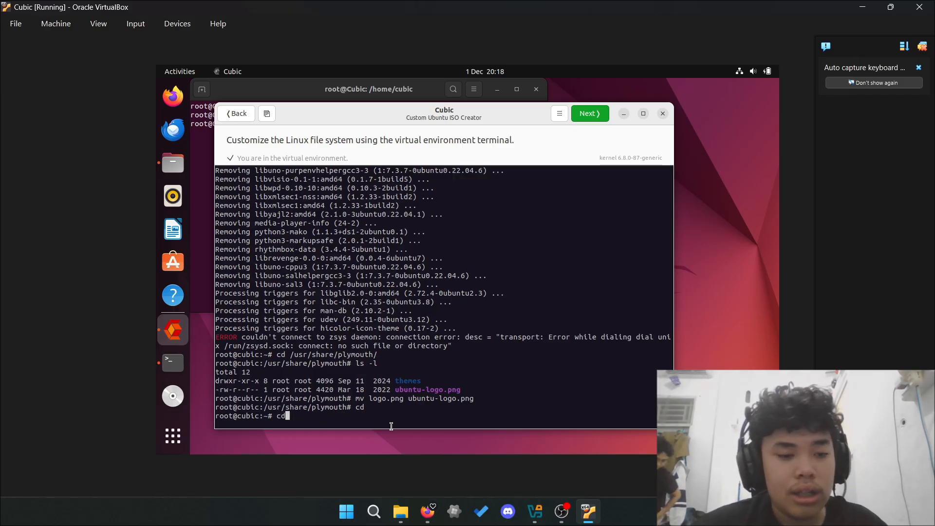
key("Up")
key("Up")
key("Up")
key("Up")
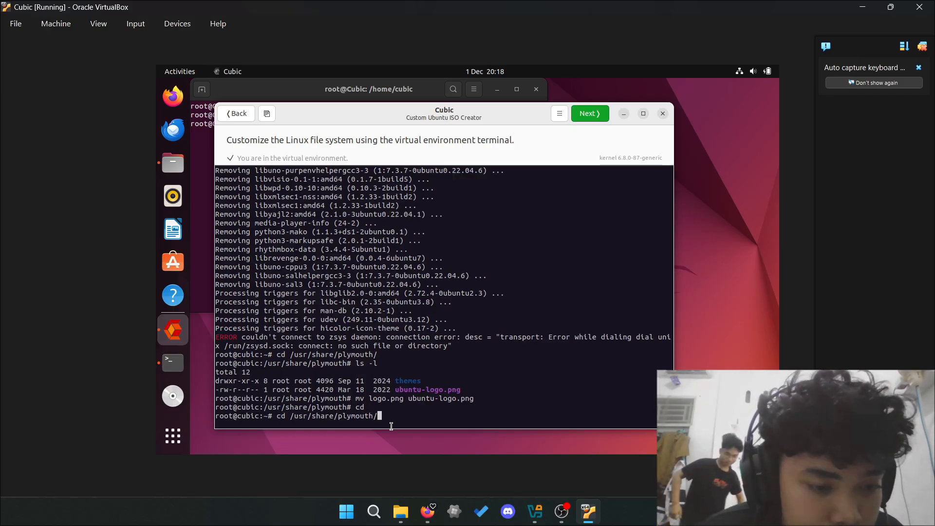
type("themes/spinner")
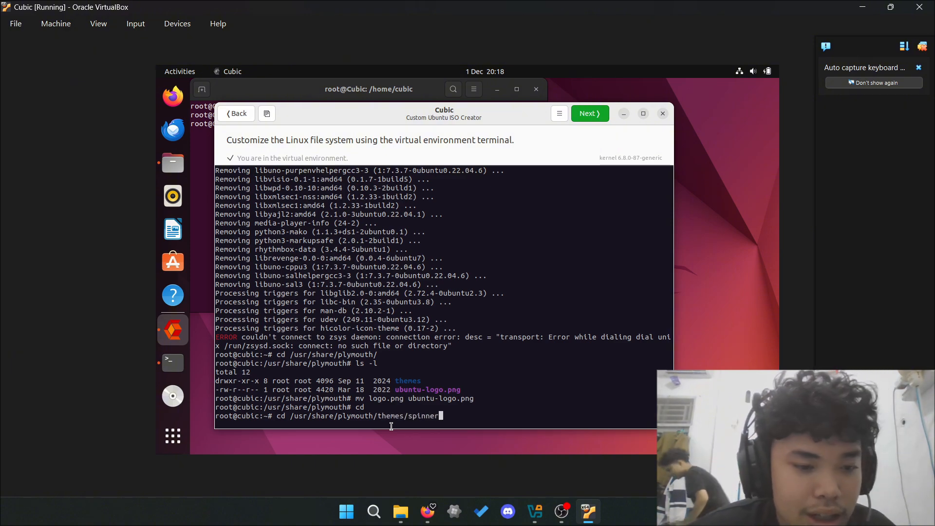
type("/")
key("Return")
- Copy logo.png from vboxshared's logo dll folder and rename it to bgrt-fallback.png
left_click(267, 114)
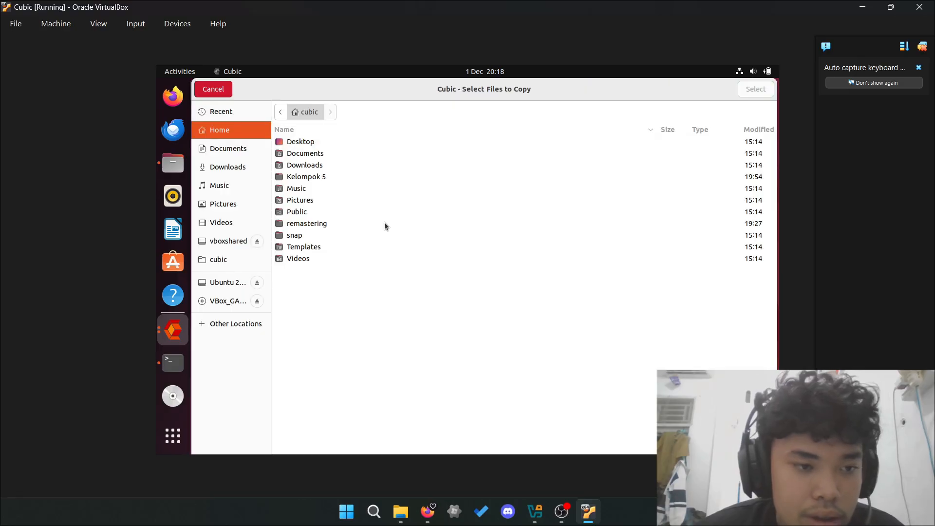
double_click(357, 226)
left_click(229, 240)
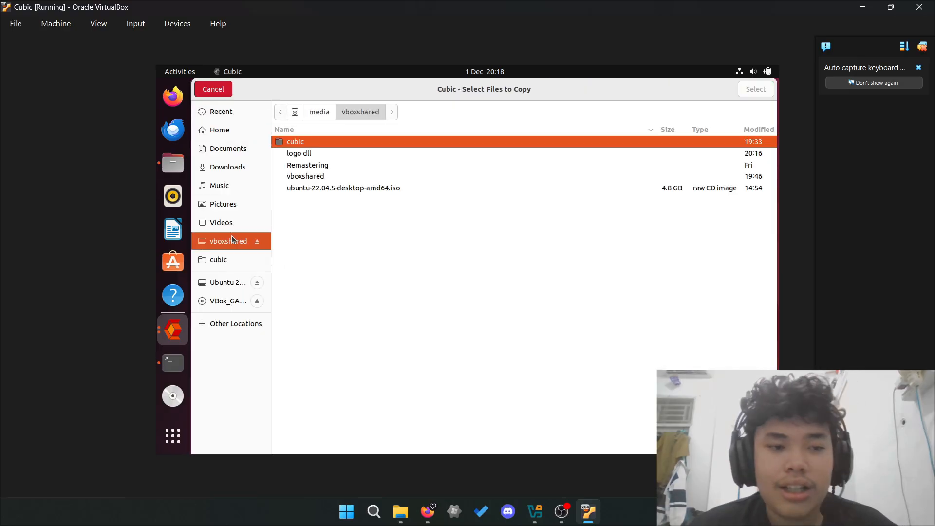
double_click(385, 154)
double_click(411, 141)
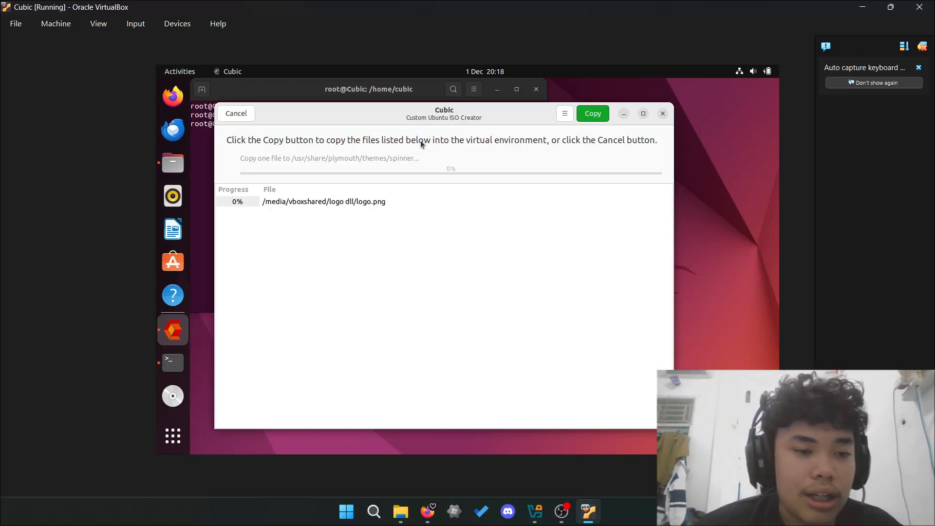
left_click(592, 115)
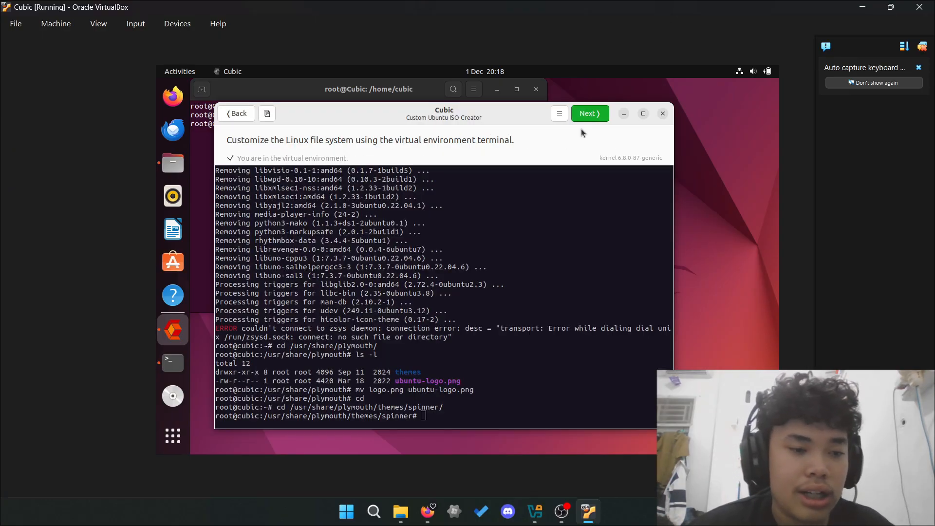
type("mv logo")
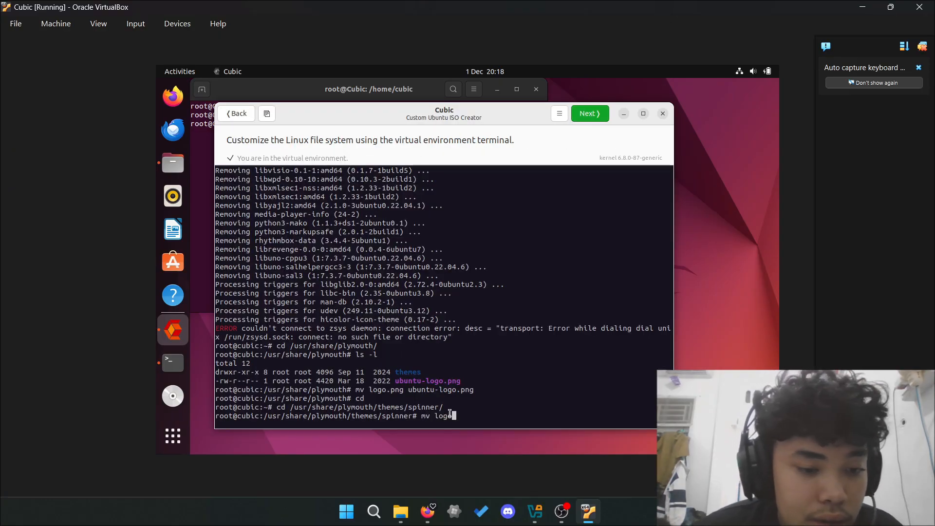
type(".png")
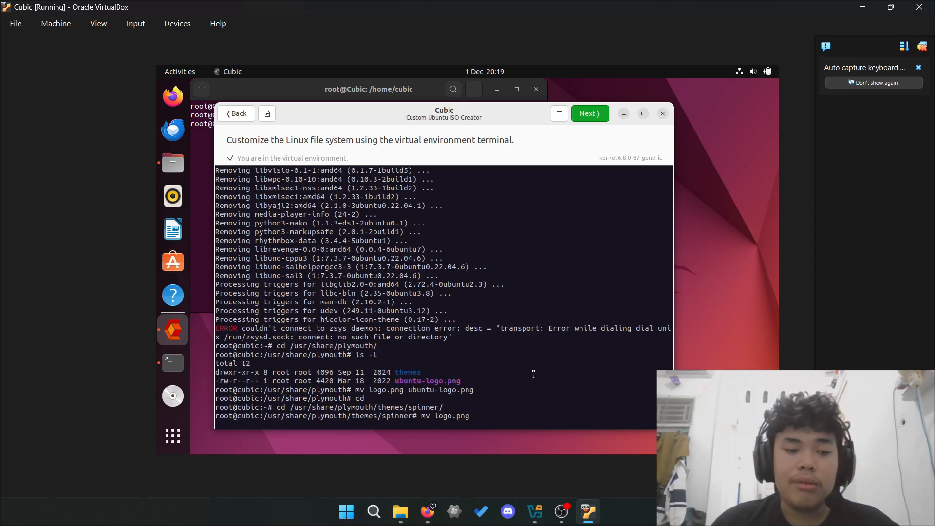
type(" bgrt-")
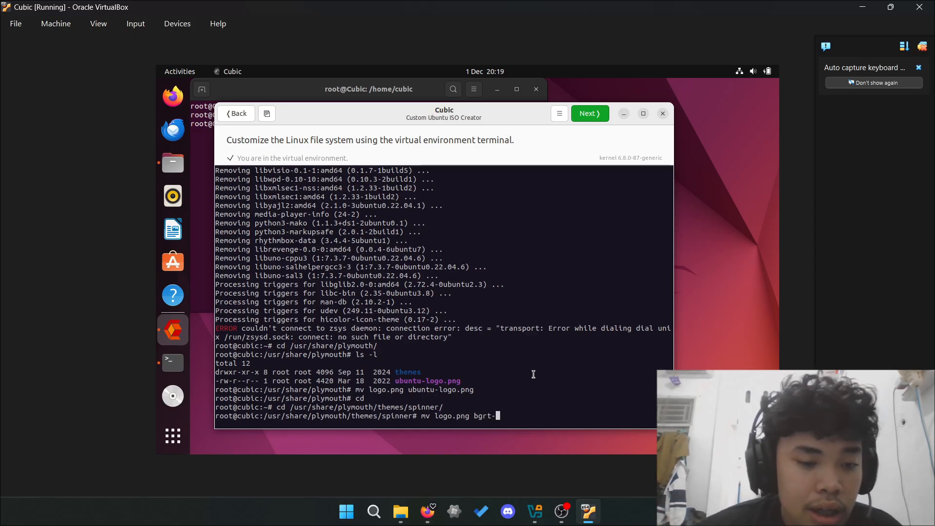
type("fallback.png")
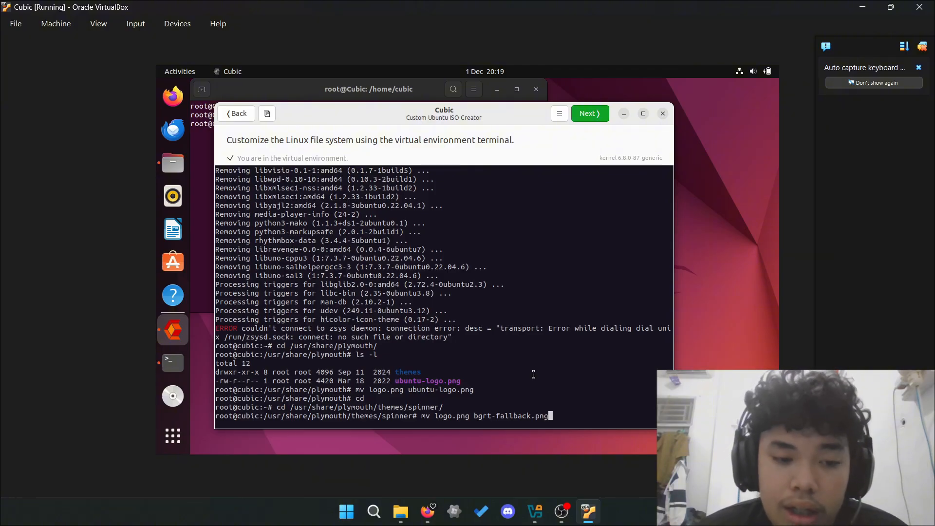
key("Return")
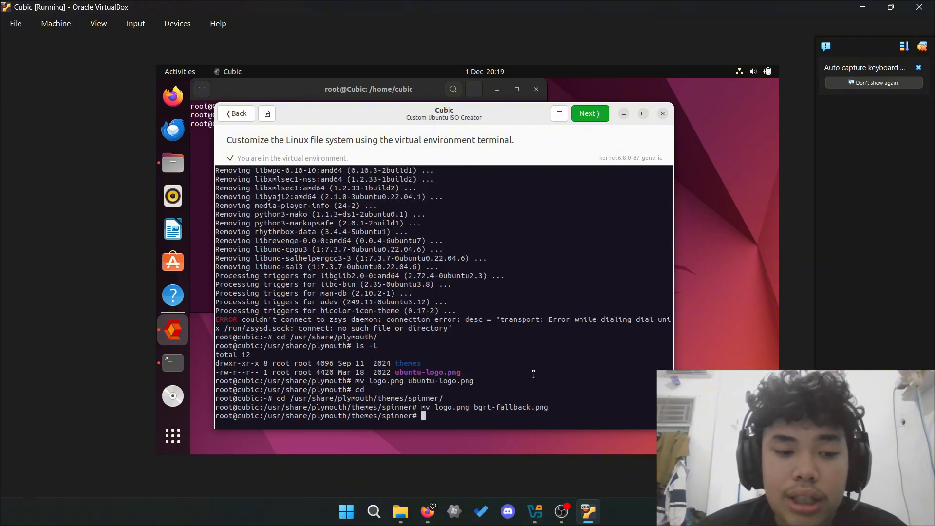
- Return to the home directory and clear the terminal
type("cd")
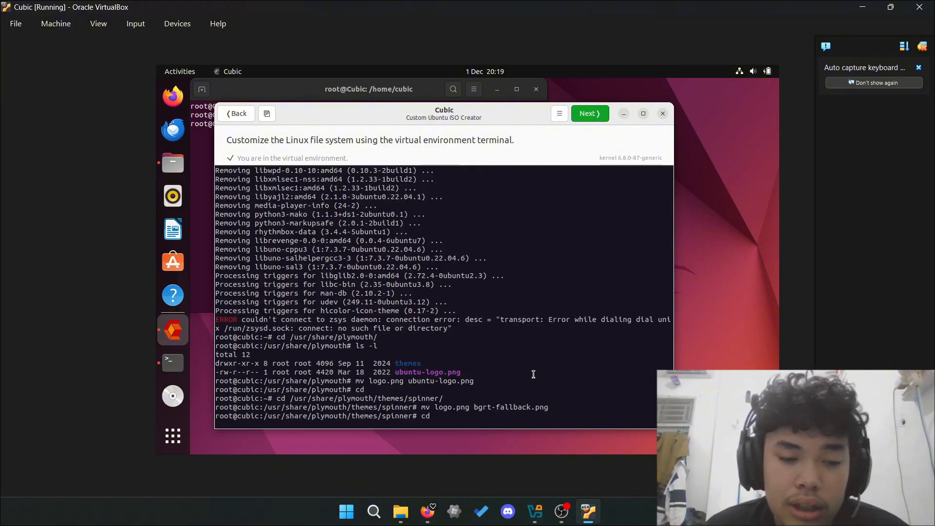
key("Return")
type("clear")
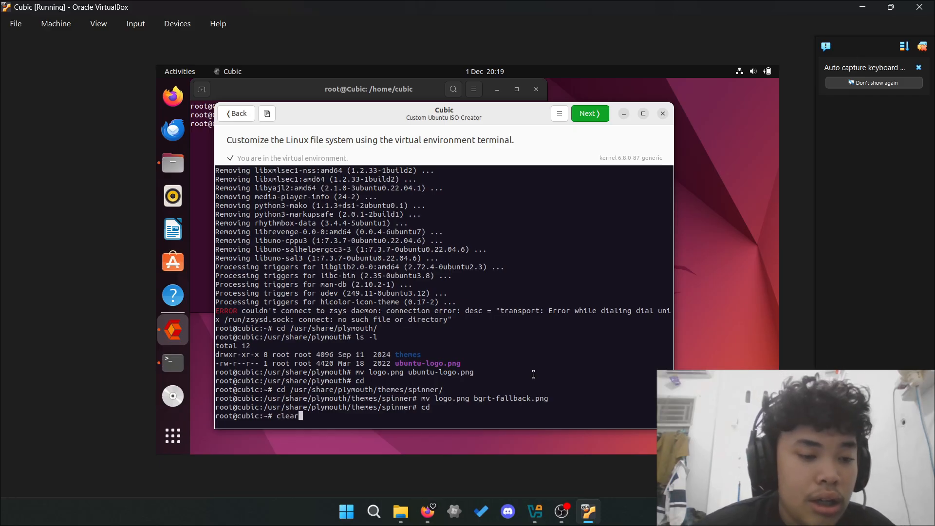
key("Return")
- Enter the cd command for /usr/share/backgrounds/, fixing the typos in the path
type("cd")
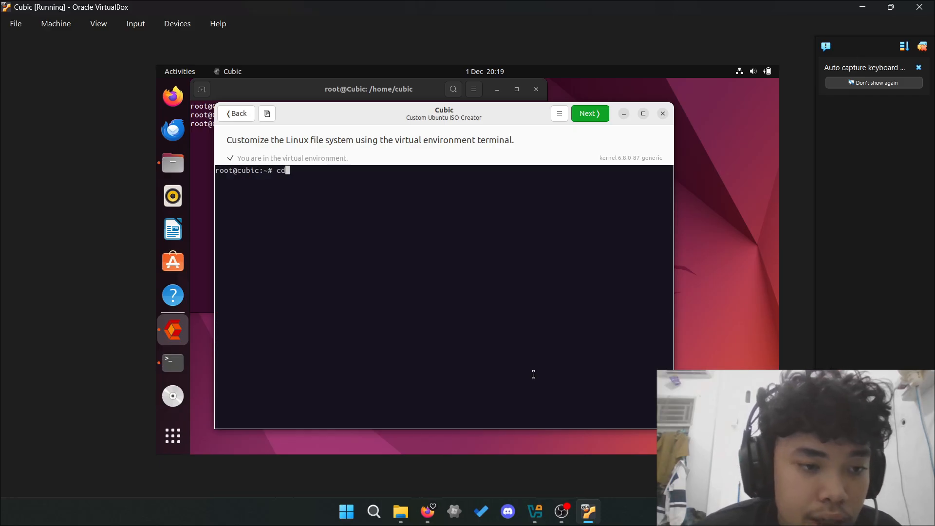
type(" usr")
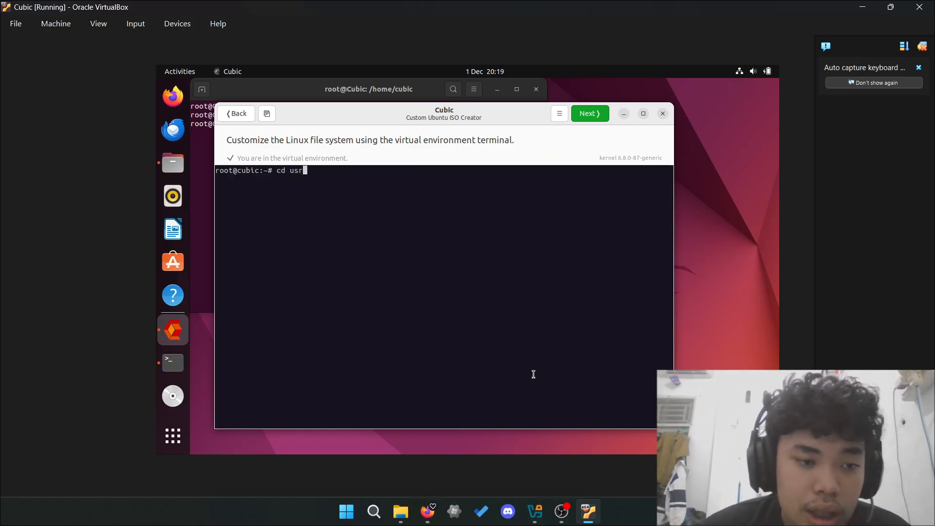
type("/share")
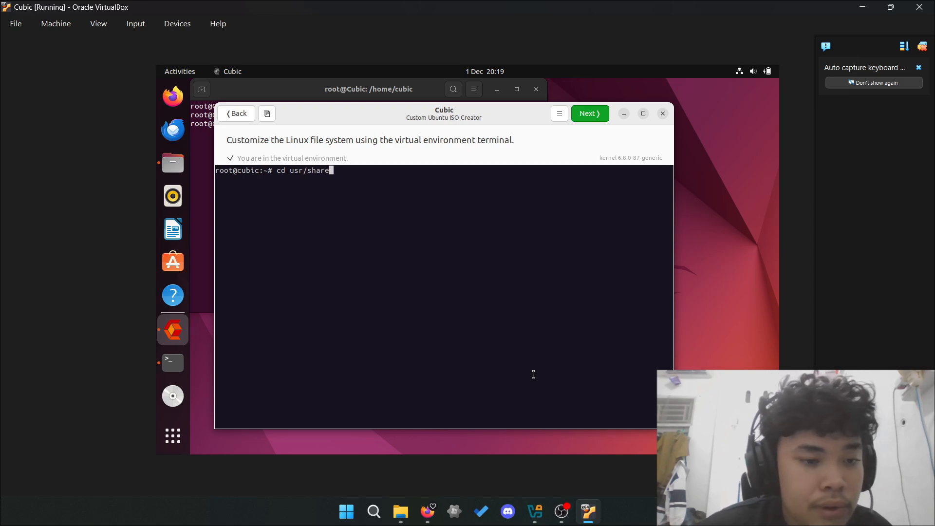
key("BackSpace")
key("BackSpace")
key("BackSpace")
key("BackSpace")
key("BackSpace")
key("BackSpace")
key("BackSpace")
key("BackSpace")
type("/")
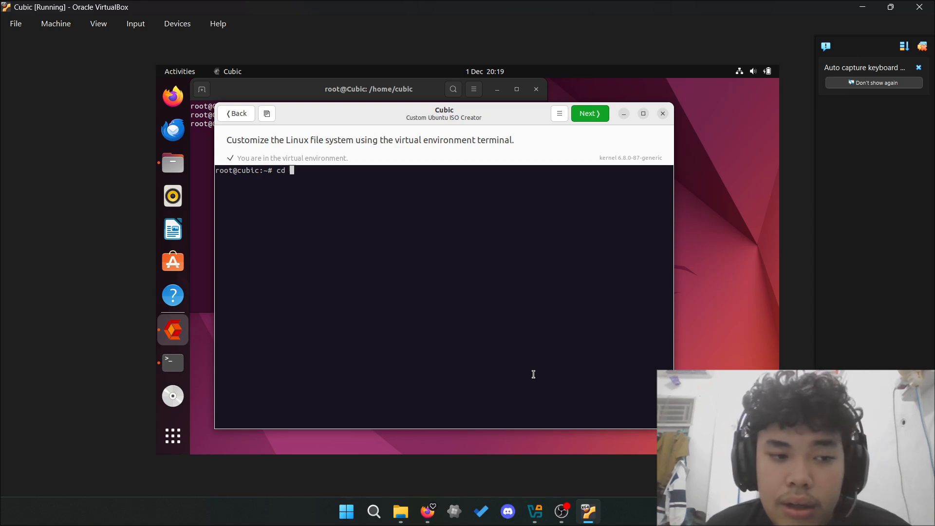
type("usr/")
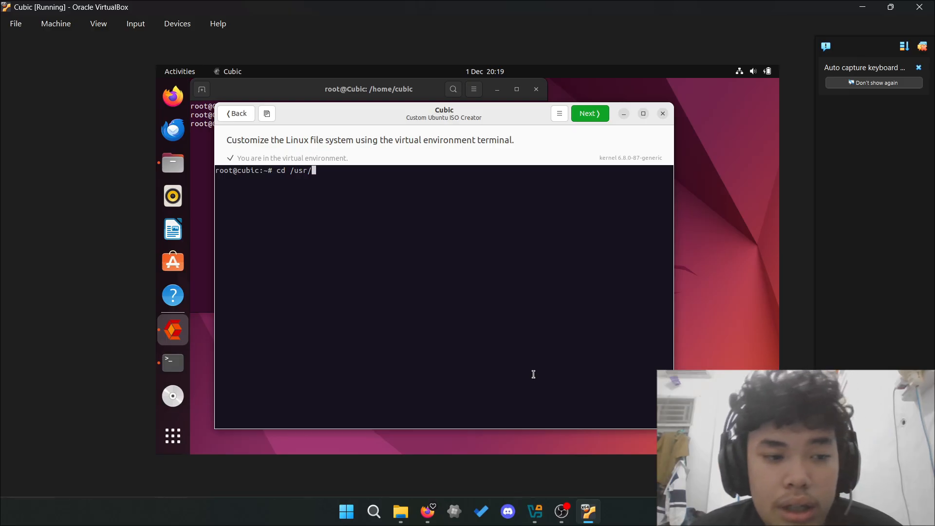
type("share/ba")
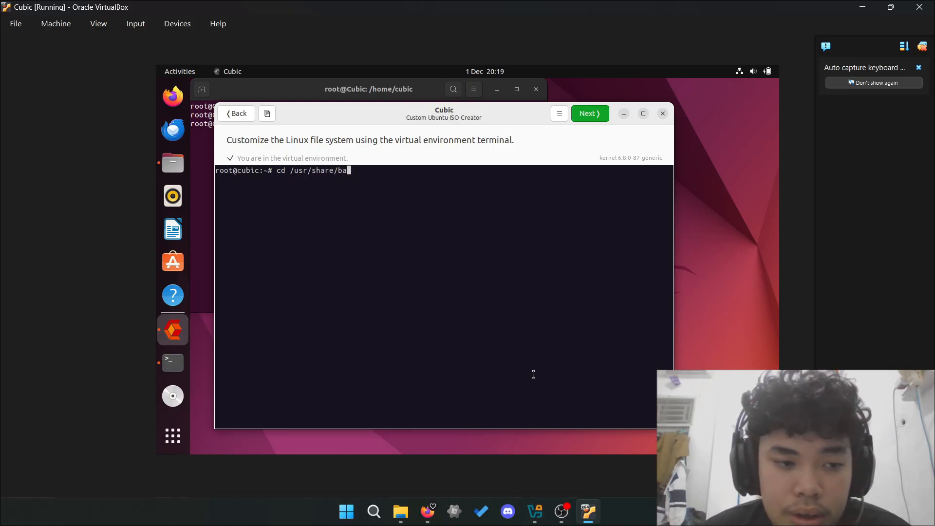
type("ckgori")
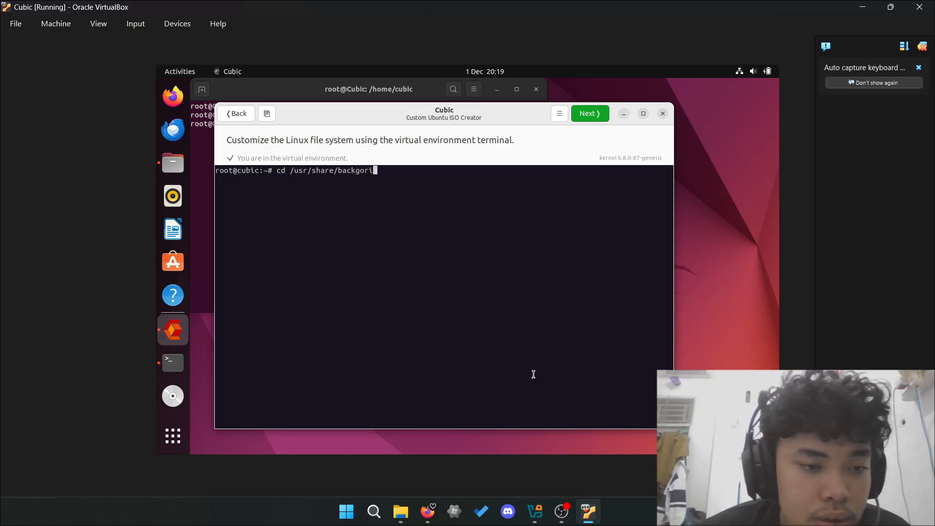
key("BackSpace")
key("BackSpace")
key("BackSpace")
type("round")
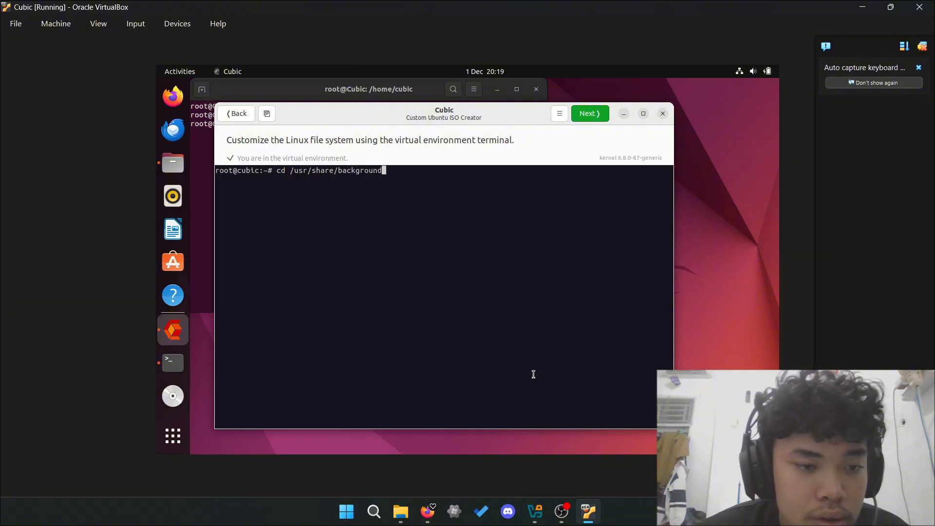
type("s/")
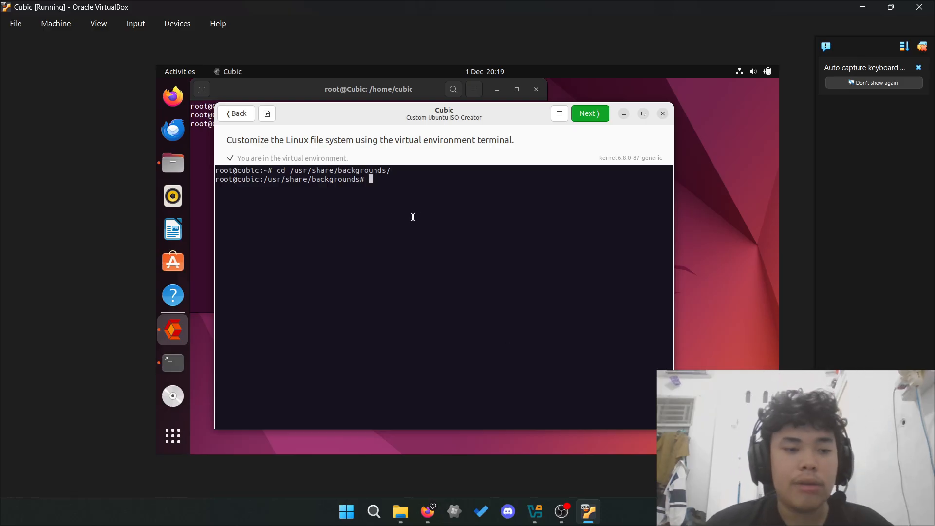
- Copy wp.jpg from the shared logo dll folder into the backgrounds folder
left_click(267, 114)
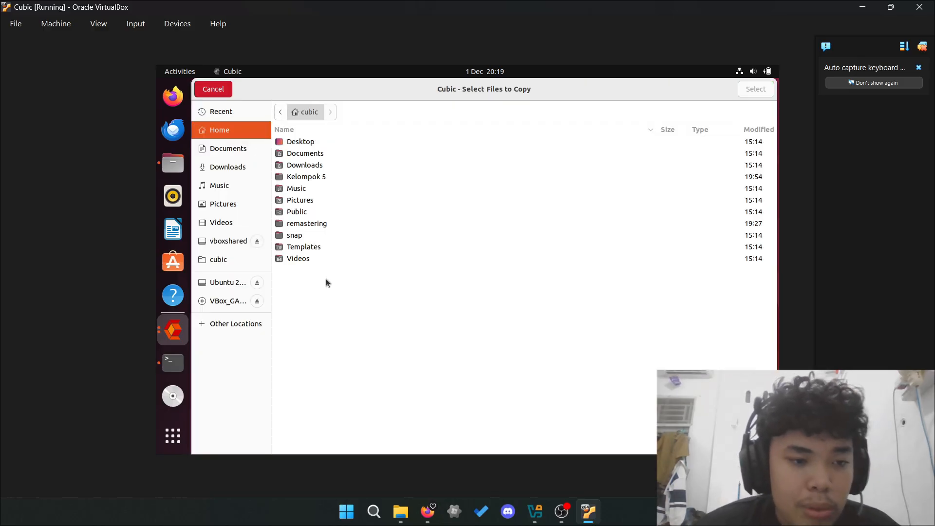
left_click(225, 239)
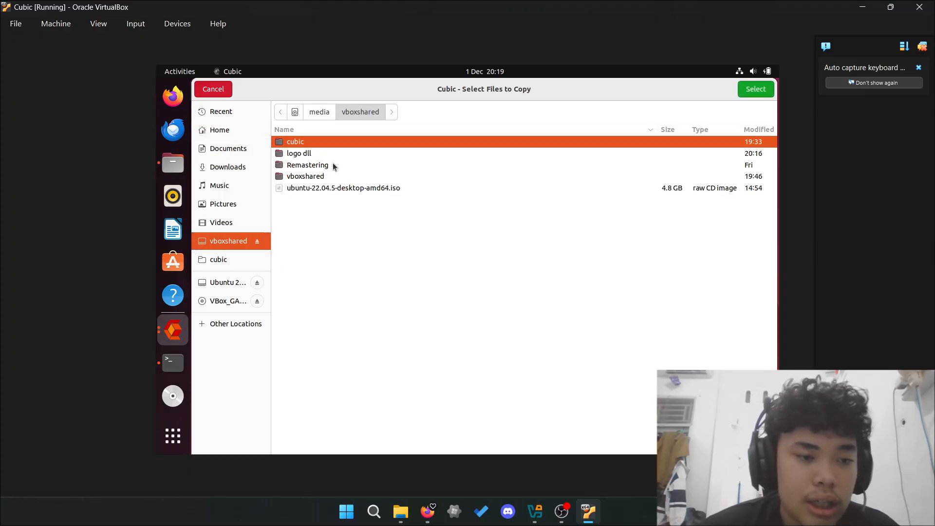
left_click(360, 154)
double_click(361, 153)
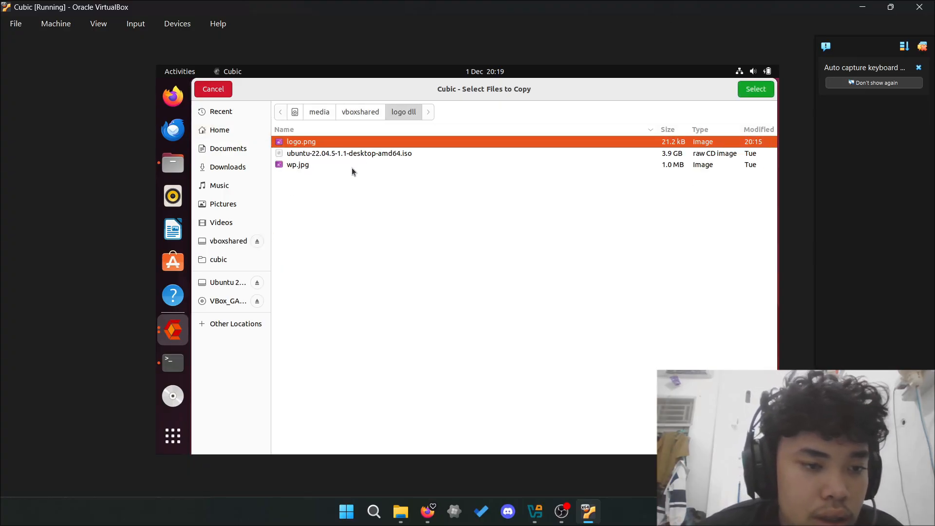
double_click(351, 168)
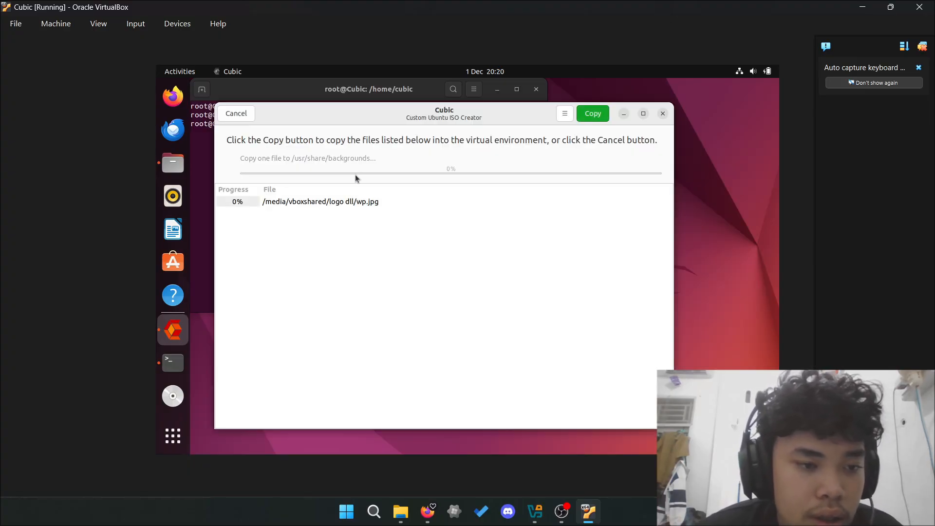
left_click(593, 113)
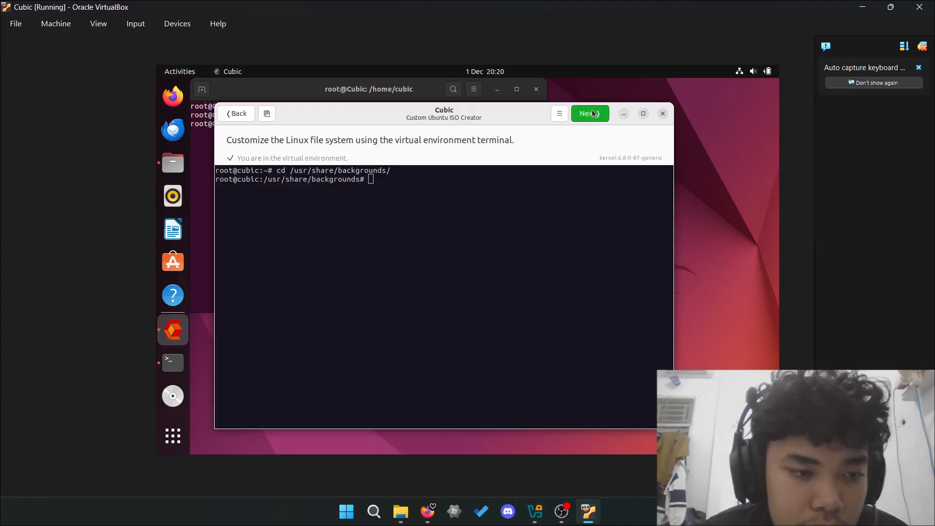
- Browse the vboxshared logo dll folder in the file manager
left_click(480, 190)
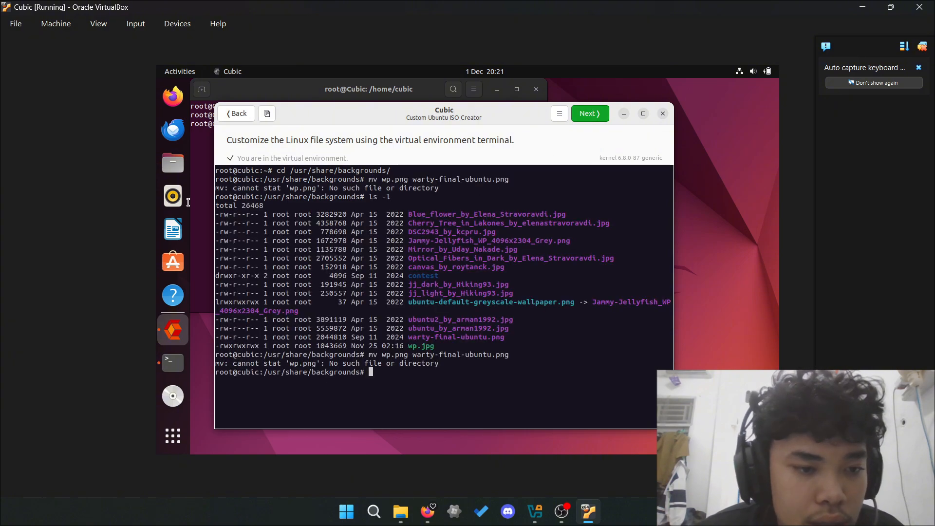
left_click(173, 163)
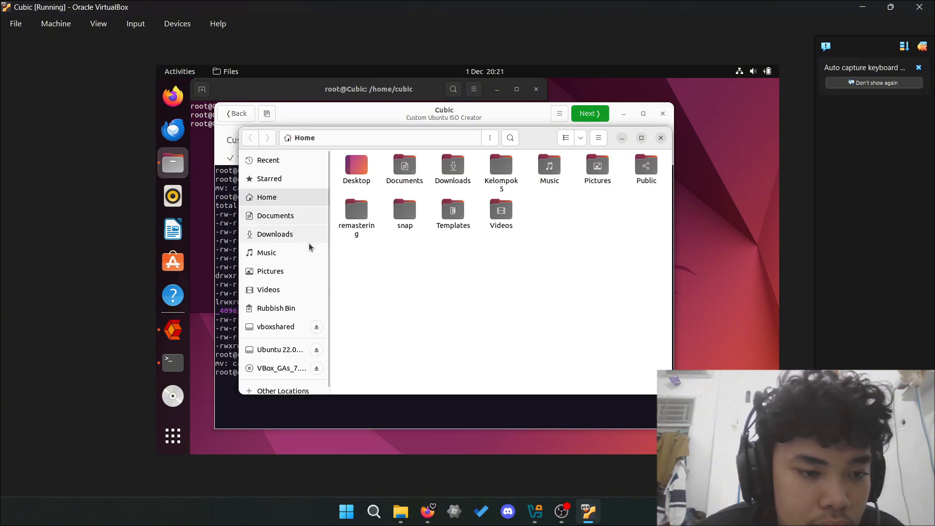
left_click(279, 349)
left_click(275, 326)
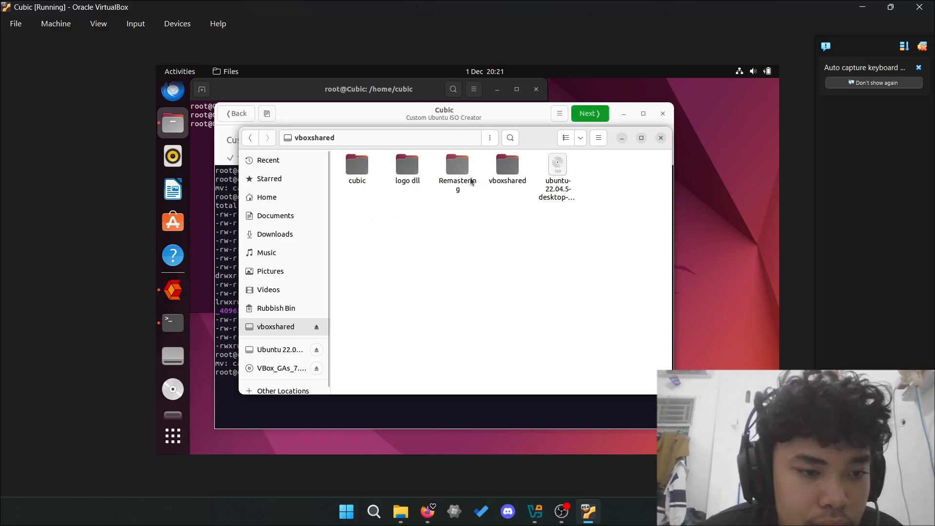
left_click(507, 166)
double_click(404, 168)
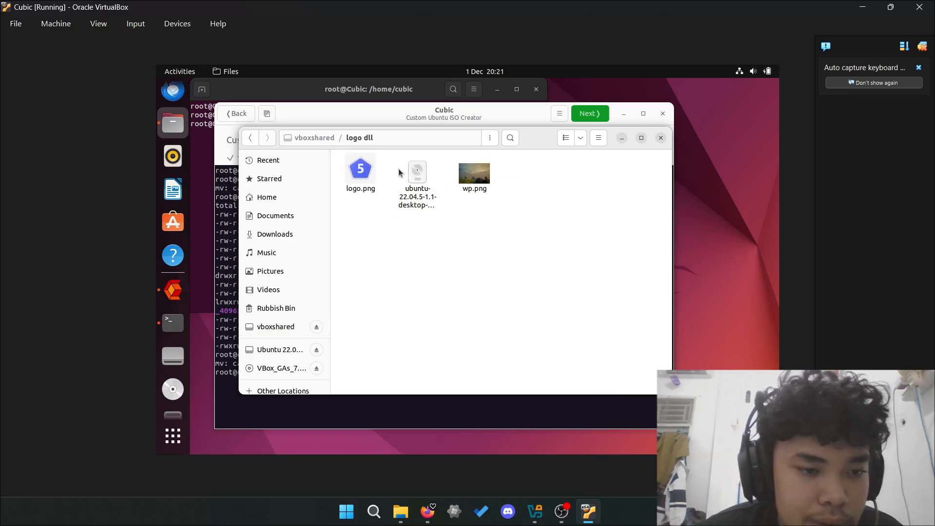
- Copy wp.png into the backgrounds folder and rename it to warty-final-ubuntu.png
left_click(457, 406)
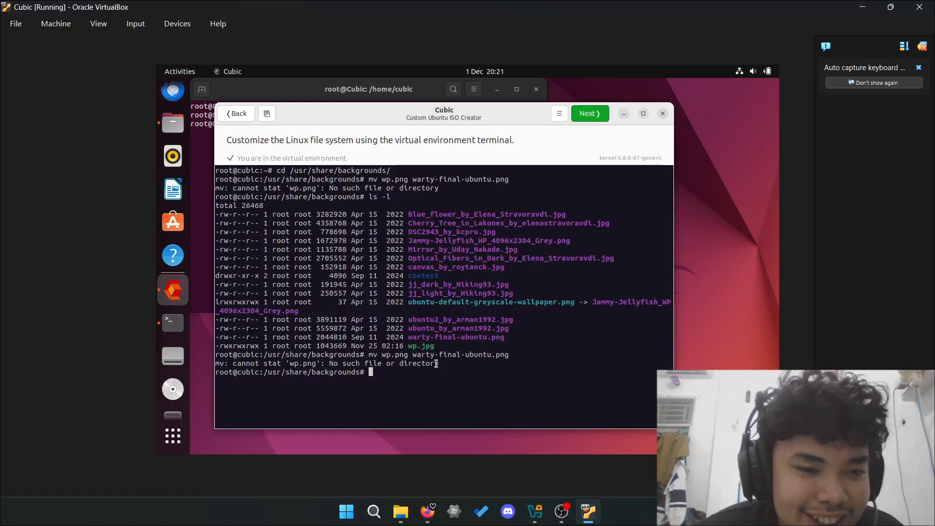
left_click(267, 113)
left_click(244, 245)
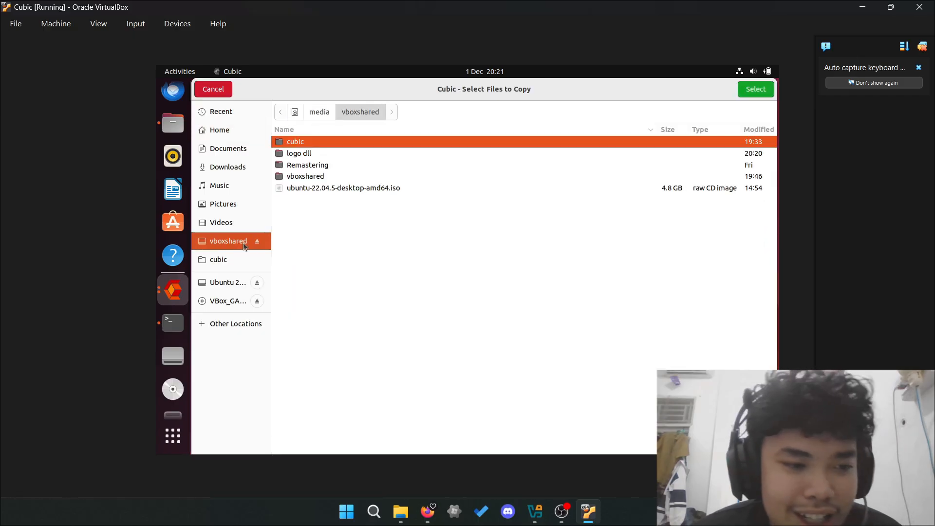
double_click(395, 154)
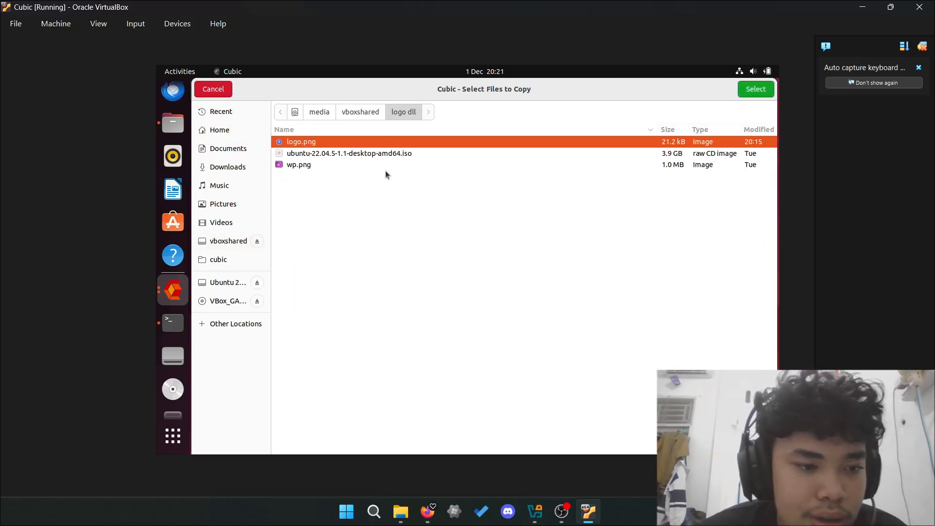
double_click(397, 168)
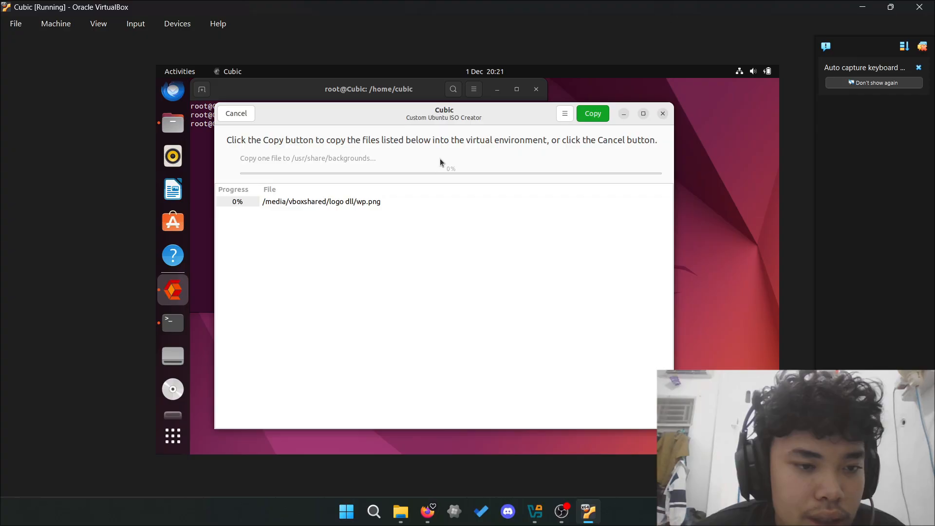
left_click(580, 115)
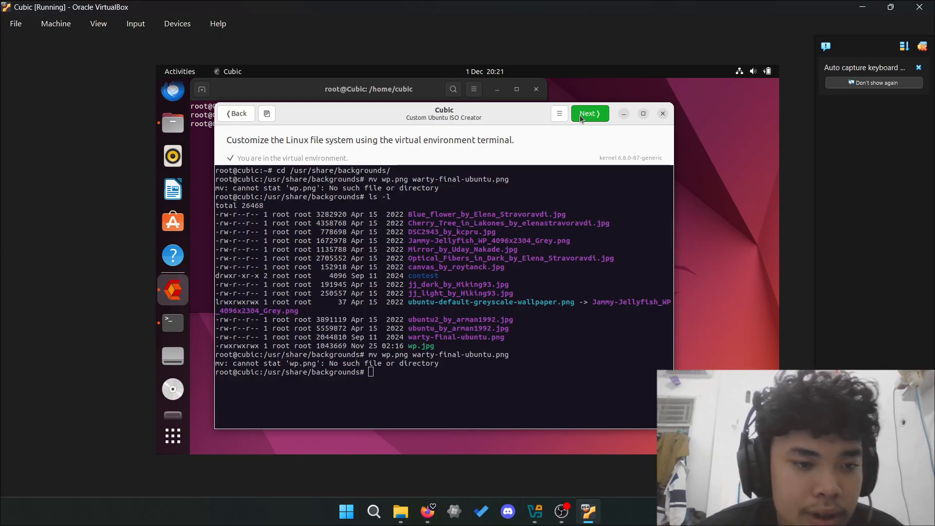
key("Up")
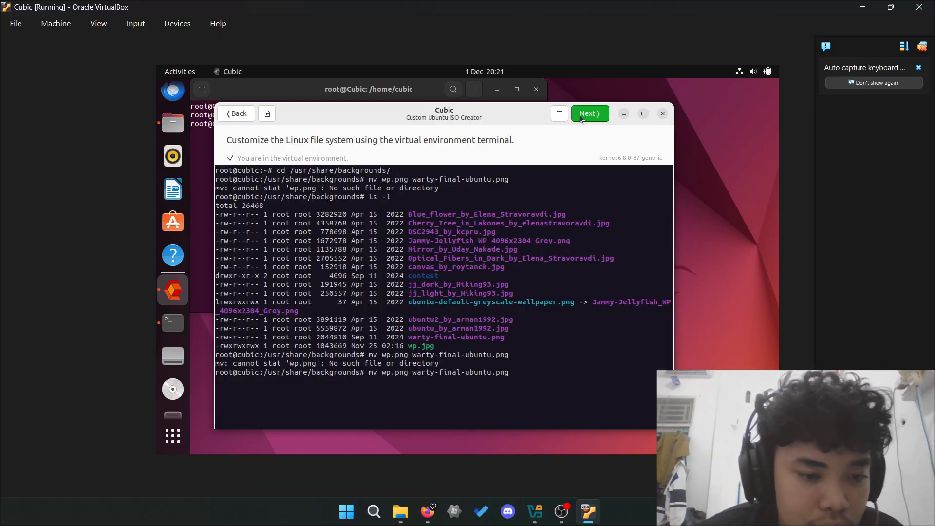
key("Return")
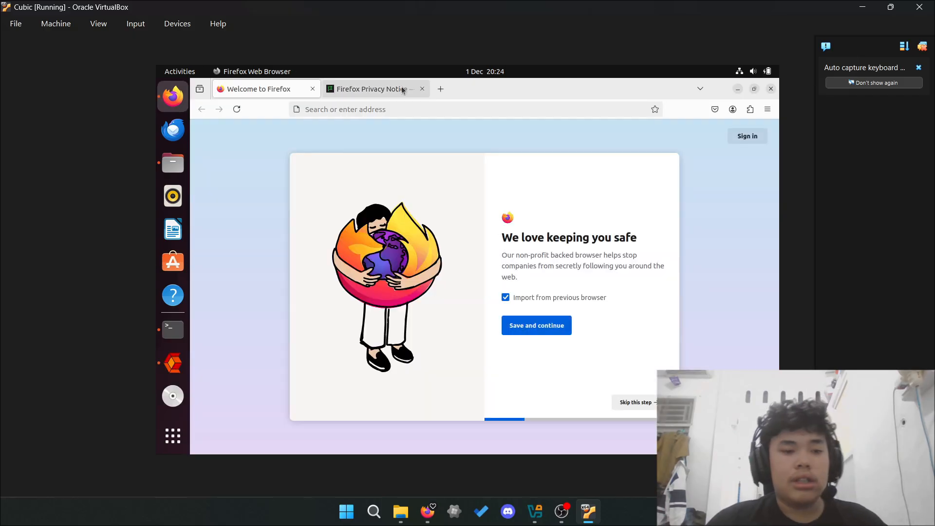
- Search the web for 'how to install firefox on ubuntu'
key("ctrl+t")
type("how to install ")
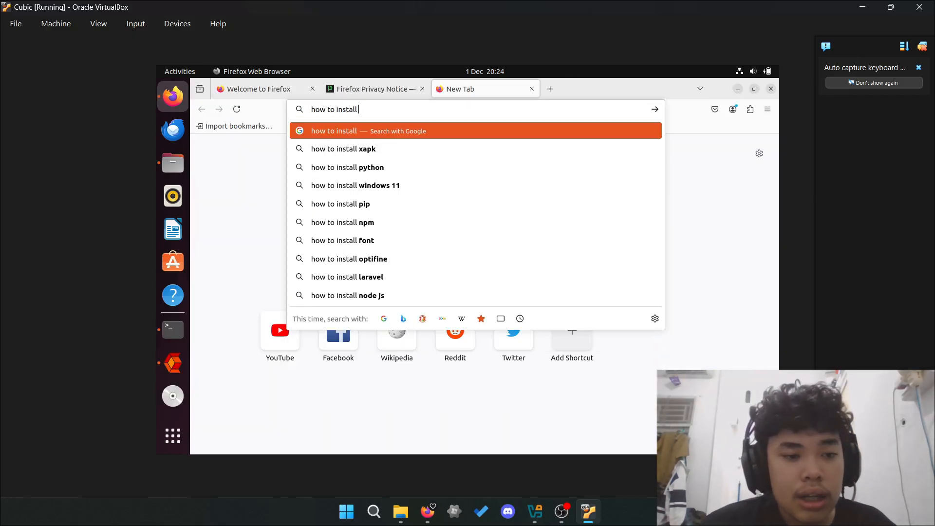
type("firefox on ubuntu")
key("Return")
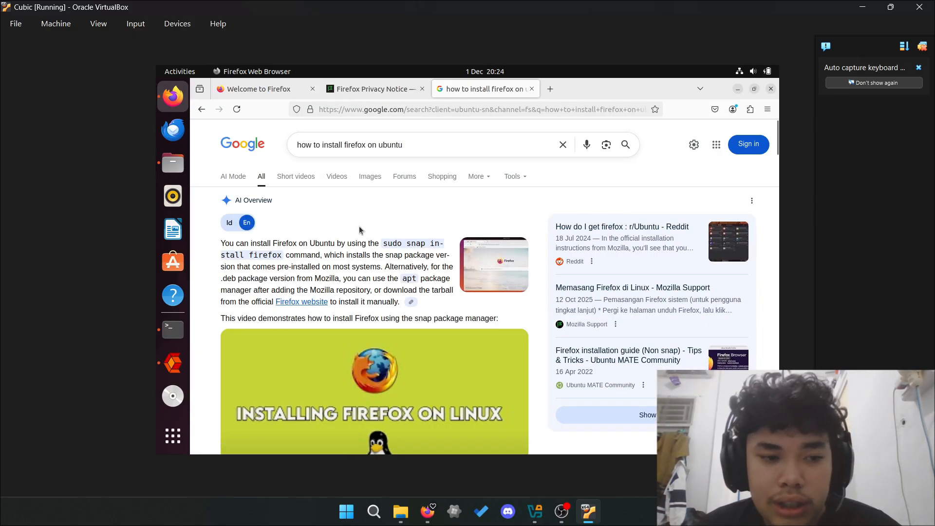
scroll(359, 230, "down", 10)
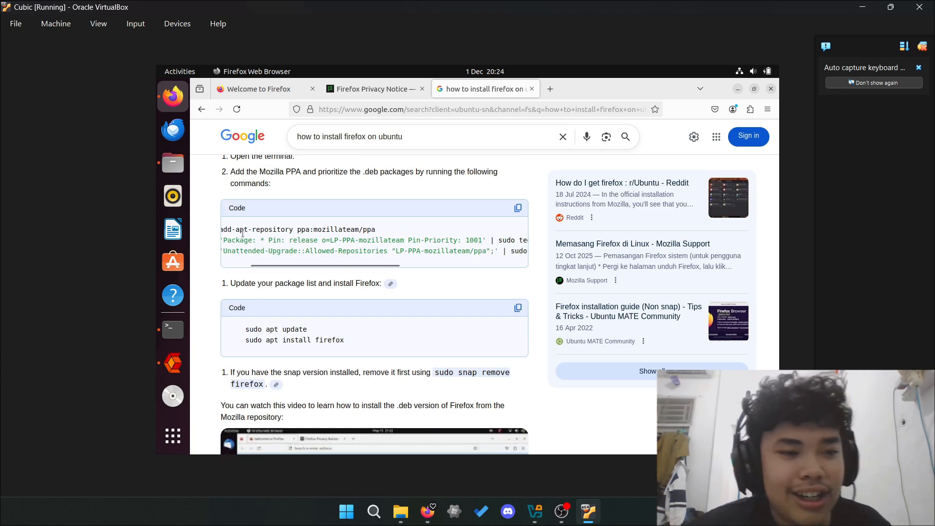
scroll(242, 232, "down", 3)
- In Cubic's terminal, return home and run apt install firefox
left_click(173, 329)
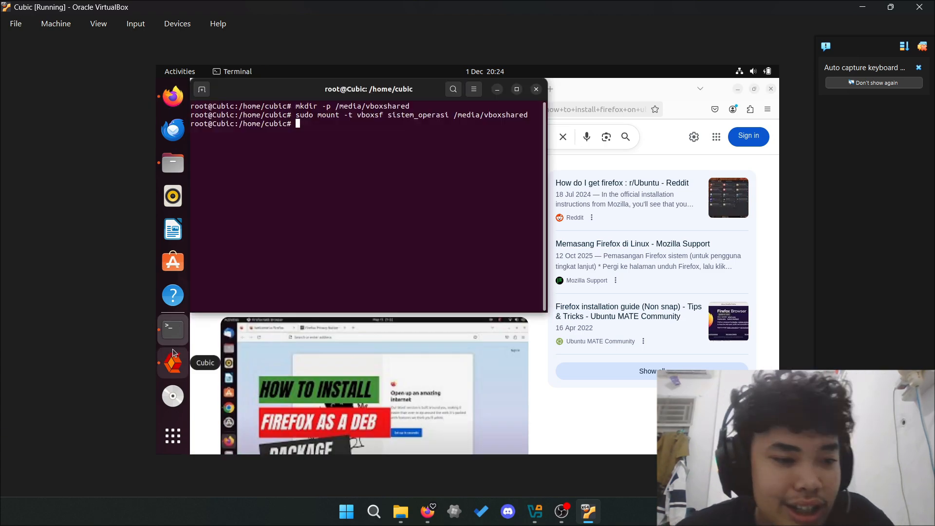
left_click(173, 352)
key("ctrl+l")
type("a")
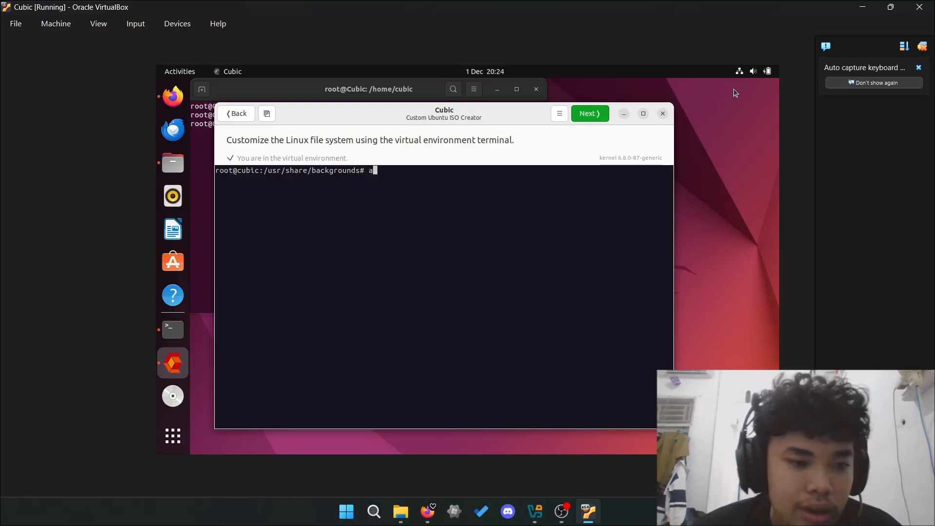
key("BackSpace")
type("cd")
key("Return")
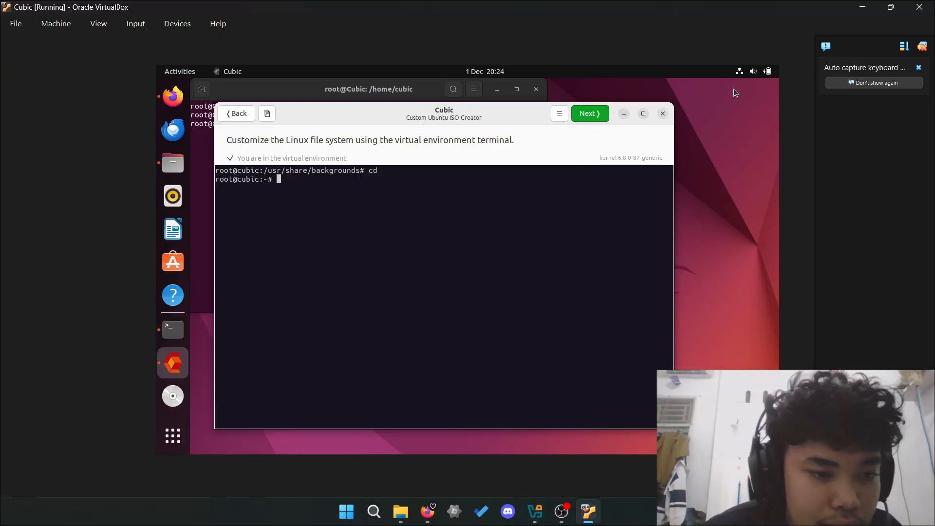
type("apt insta")
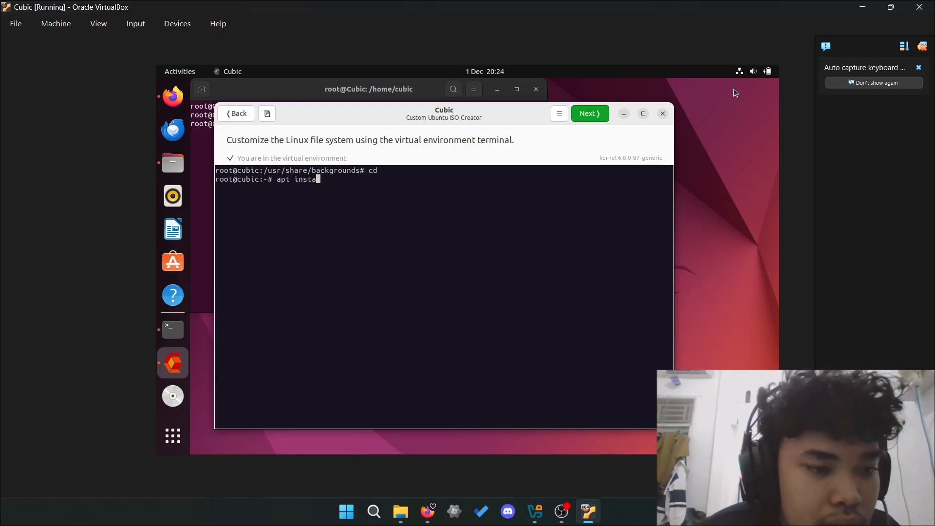
type("ll firefos")
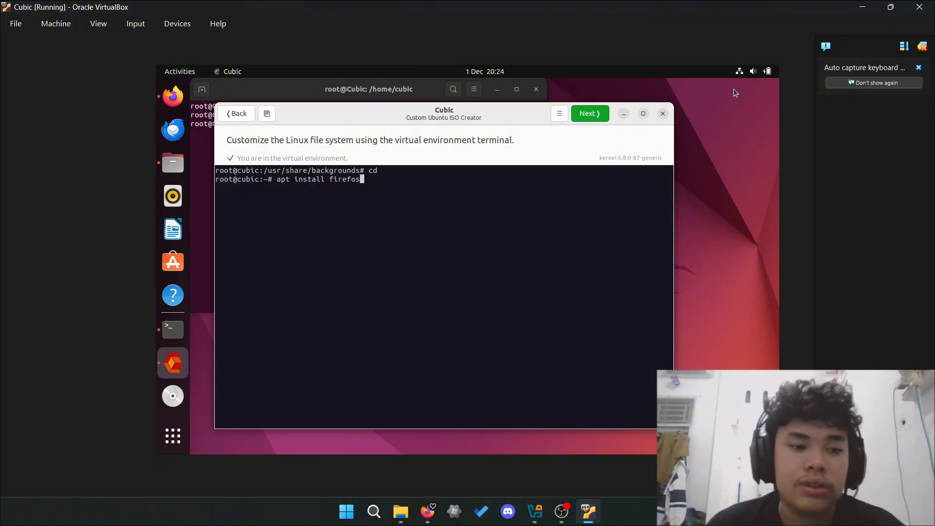
key("BackSpace")
type("x")
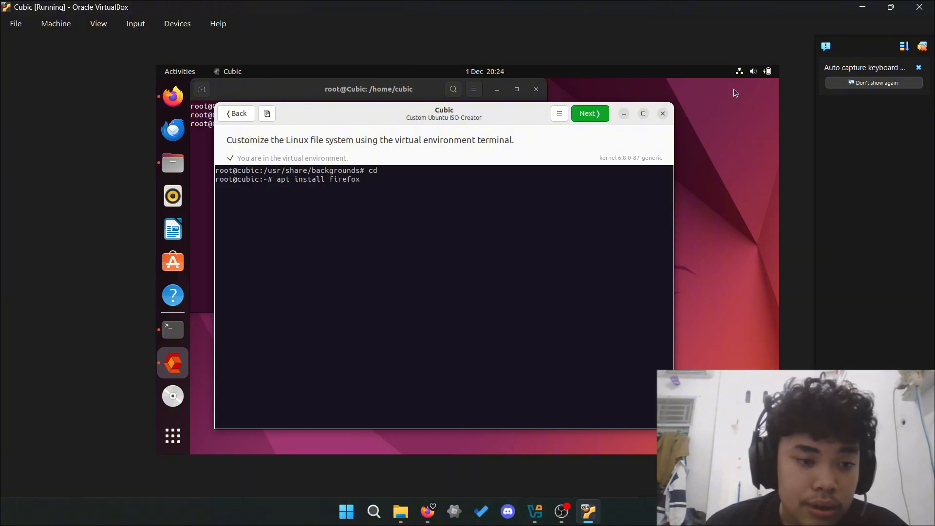
key("Return")
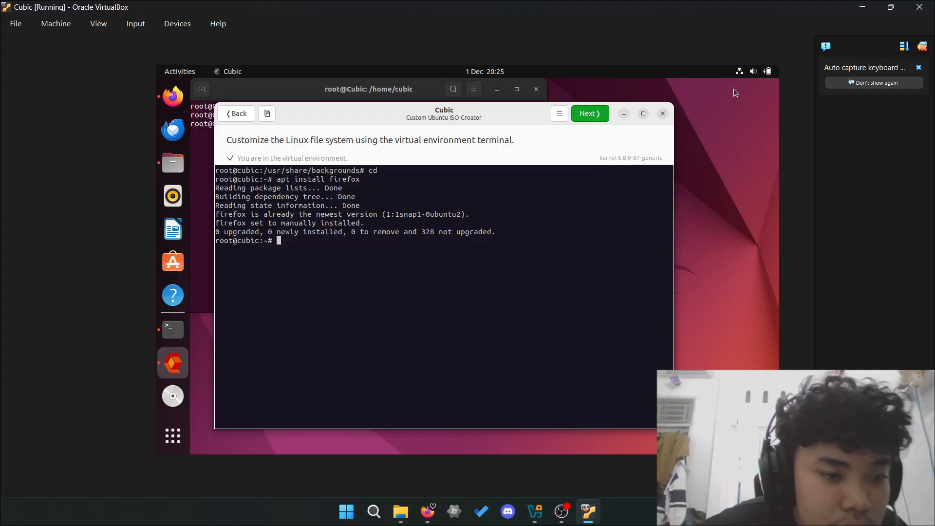
- Search the web for how to install VS Code on Ubuntu using the terminal
key("alt+Tab")
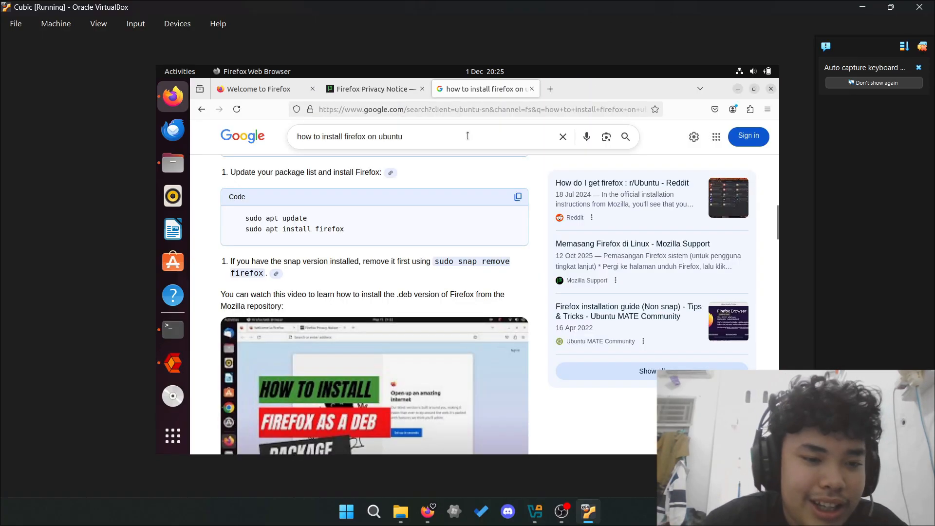
left_click(367, 137)
key("BackSpace")
key("BackSpace")
key("BackSpace")
key("BackSpace")
key("BackSpace")
key("BackSpace")
key("BackSpace")
type("vscode")
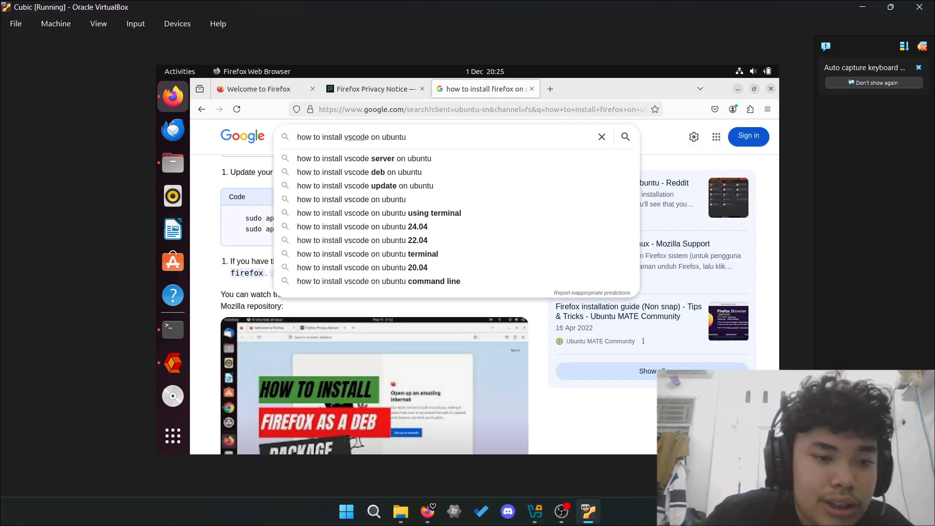
key("Return")
left_click(423, 365)
scroll(423, 365, "down", 9)
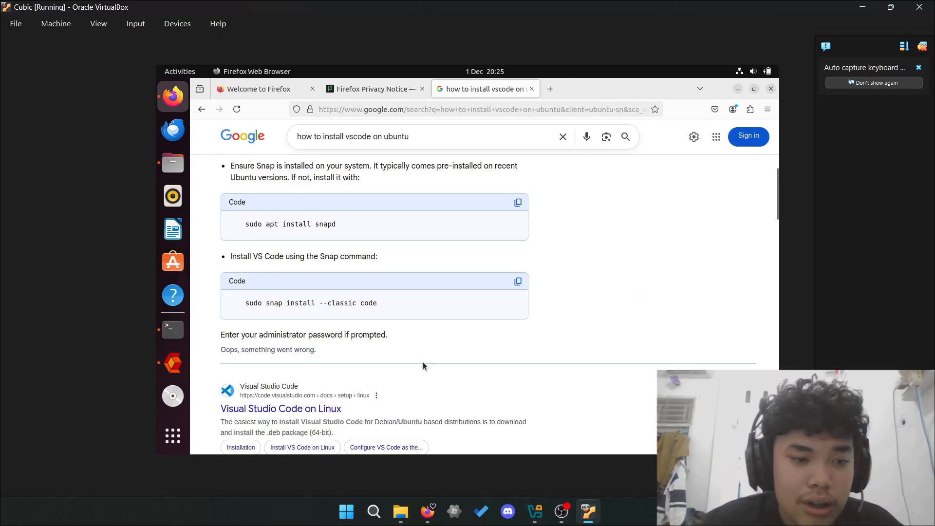
scroll(416, 402, "up", 7)
left_click(424, 129)
left_click(437, 160)
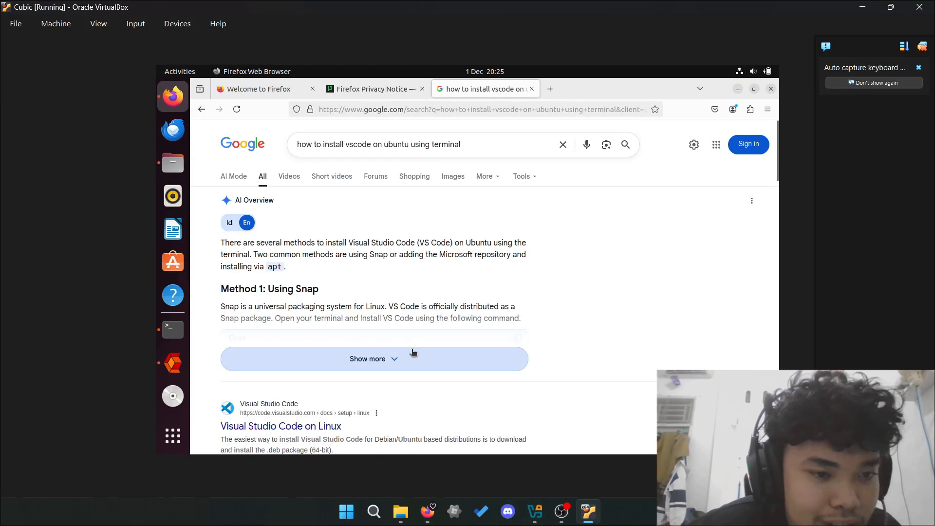
left_click(413, 357)
scroll(412, 358, "down", 6)
- Copy the apt install command from the search answer and run it in Cubic's terminal
left_click_drag(241, 309, 532, 309)
key("ctrl+c")
key("alt+Tab")
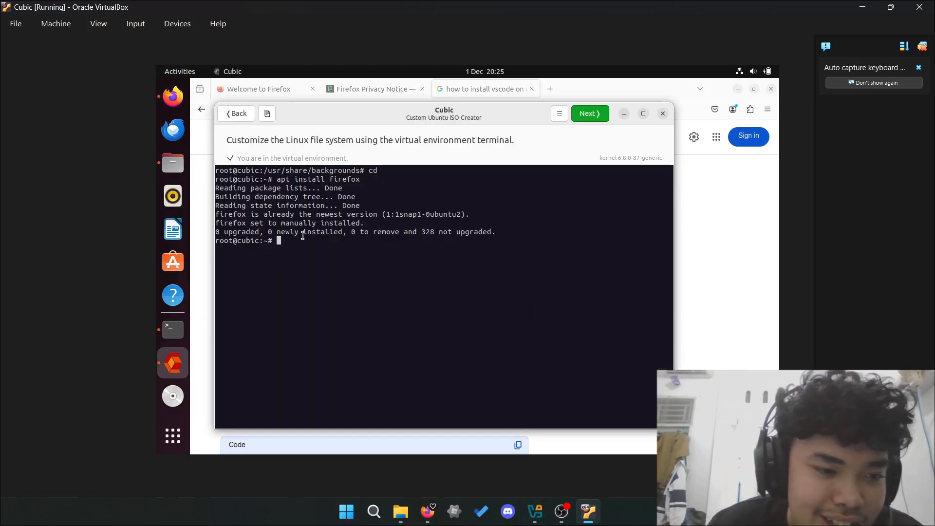
right_click(301, 234)
left_click(321, 269)
key("Left")
key("Left")
key("Left")
key("Left")
key("Left")
key("Left")
key("Left")
key("Left")
key("Left")
key("Left")
key("Left")
key("Left")
key("Left")
key("Left")
key("Left")
key("Left")
key("Left")
key("Left")
key("Left")
key("Left")
key("Left")
key("Left")
key("Left")
key("Left")
key("Left")
key("Left")
key("Left")
key("Left")
key("Left")
key("Left")
key("Left")
key("Left")
key("Left")
key("Left")
key("Left")
key("BackSpace")
key("Return")
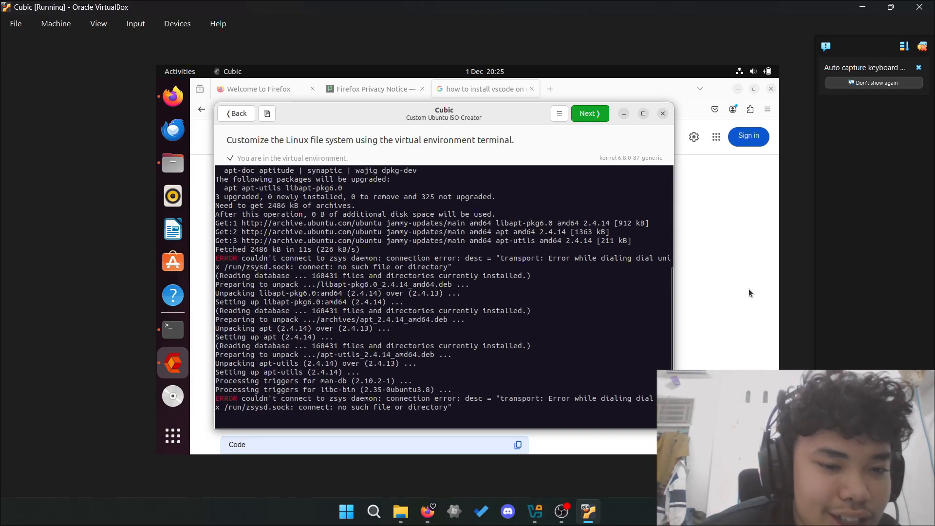
- Paste and run the Microsoft GPG key import command (wget | apt-key add)
left_click(749, 288)
left_click(510, 372)
key("alt+Tab")
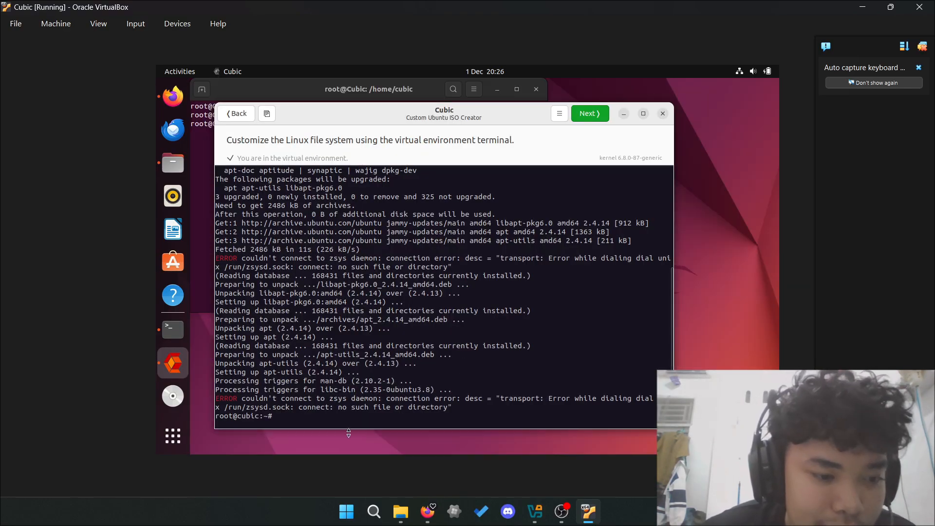
right_click(327, 420)
left_click(360, 429)
key("Left")
key("Left")
key("Left")
key("Left")
key("Left")
key("Left")
key("Left")
key("Left")
key("Left")
key("Left")
key("Left")
key("Left")
key("Left")
key("Left")
key("Left")
key("Left")
key("Left")
key("Left")
key("Left")
key("Left")
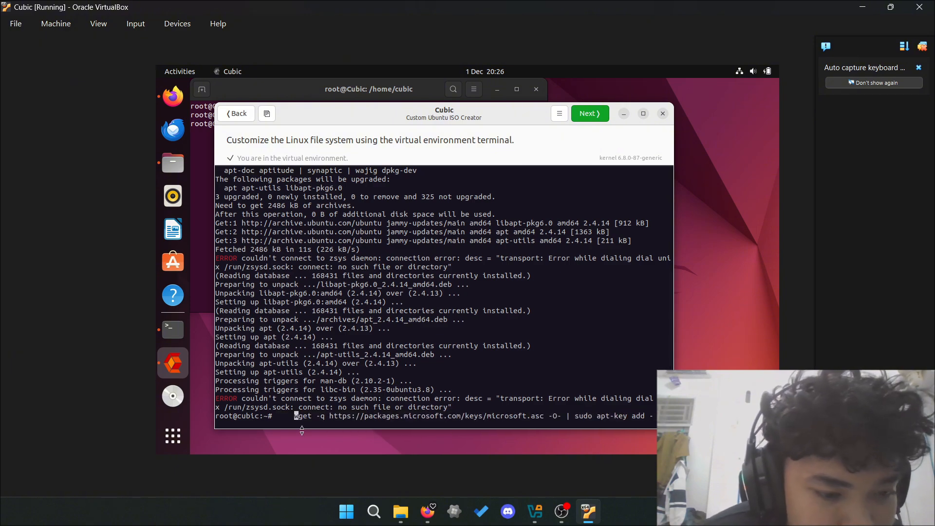
key("BackSpace")
key("BackSpace")
key("BackSpace")
key("BackSpace")
key("alt+Tab")
key("alt+Tab")
left_click_drag(470, 403, 561, 390)
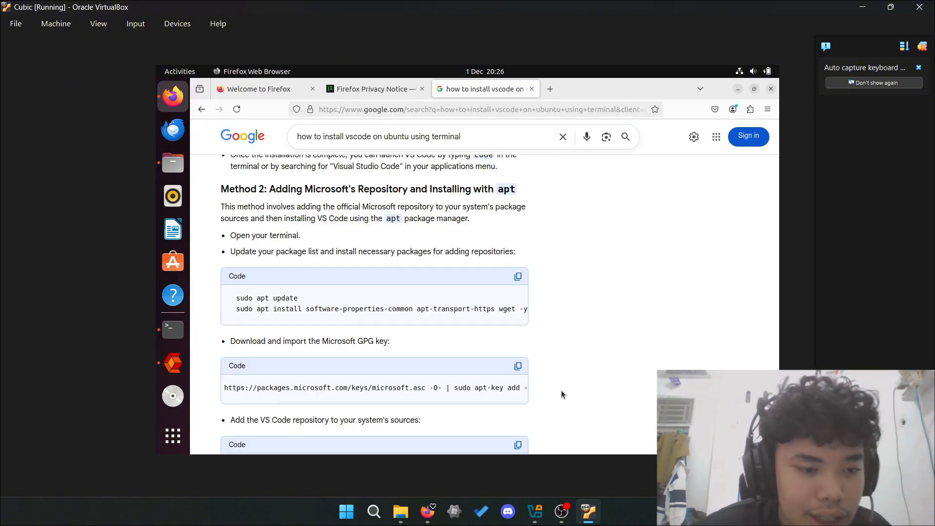
key("alt+Tab")
key("Return")
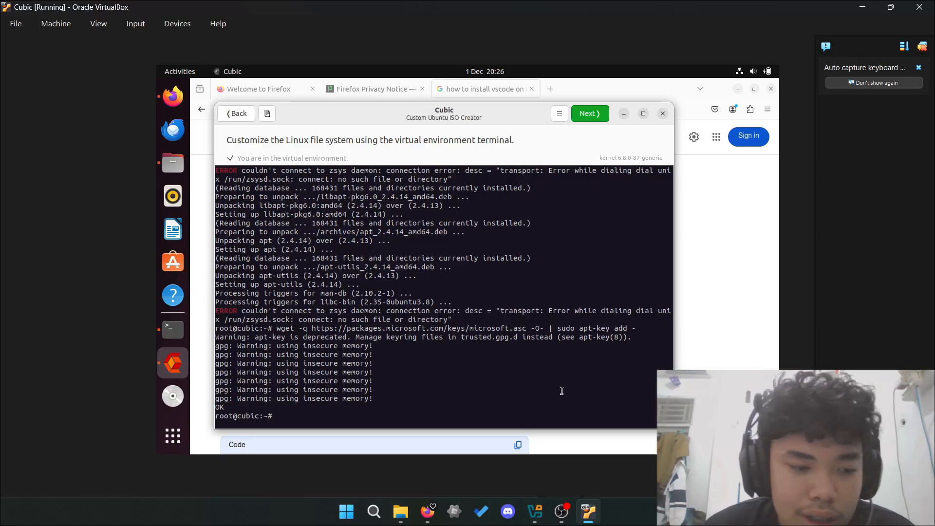
- Add the VS Code repository with add-apt-repository, then rerun the key import
key("alt+Tab")
key("alt+Tab")
scroll(483, 375, "down", 3)
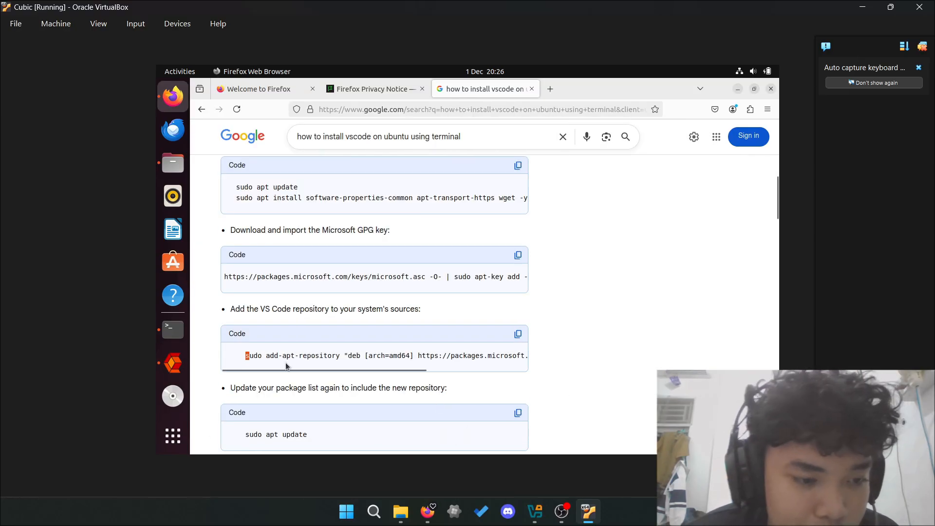
left_click_drag(247, 355, 528, 355)
key("alt+Tab")
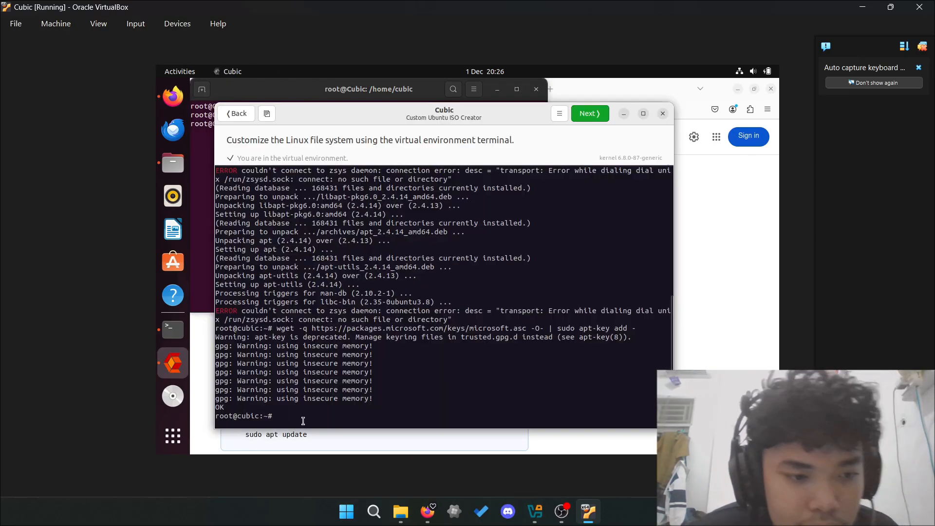
key("ctrl+shift+v")
key("Return")
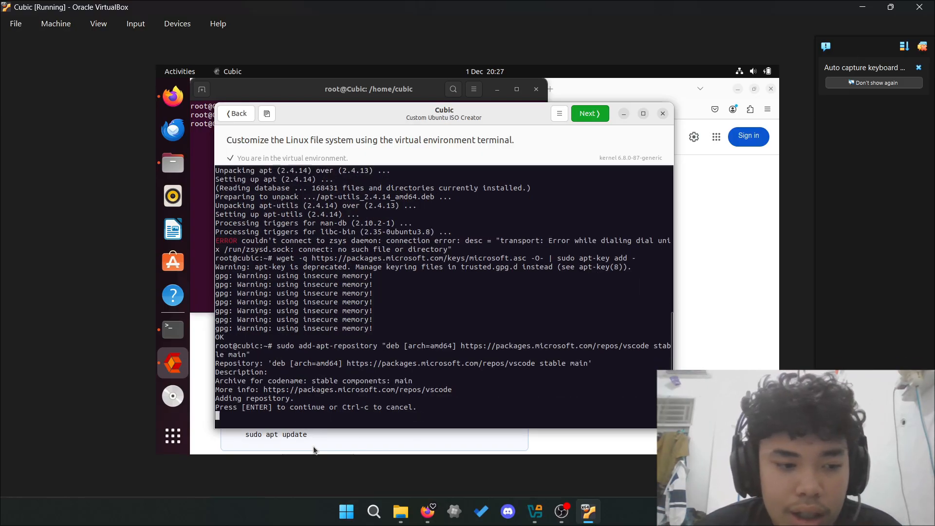
key("Return")
key("Up")
key("Up")
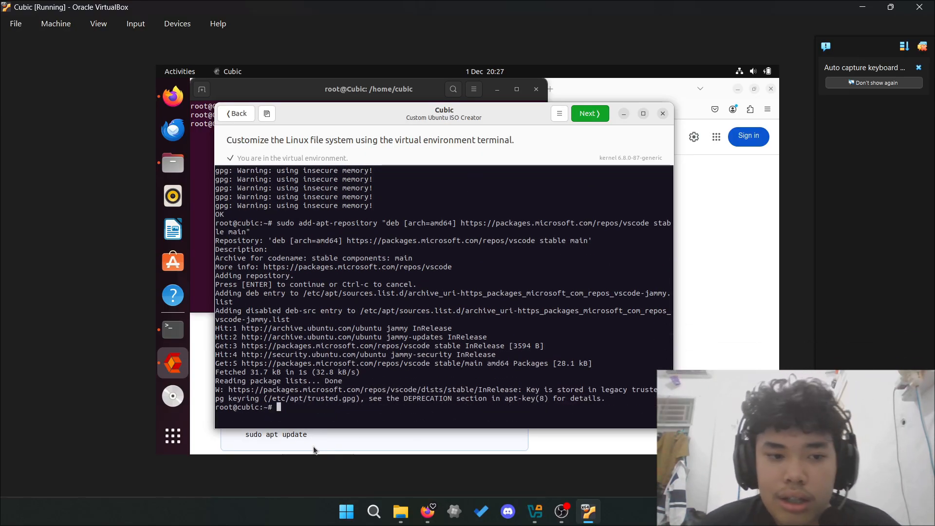
key("Return")
- Refresh the package lists with sudo apt update
key("alt+Tab")
key("alt+Tab")
scroll(427, 389, "down", 4)
key("alt+Tab")
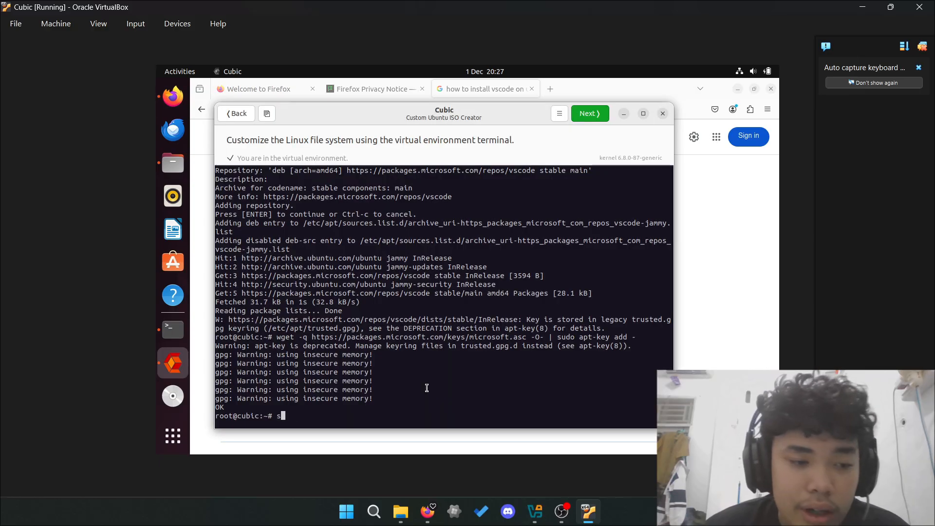
key("Up")
key("Up")
key("Down")
key("Down")
type("sudo apt update")
key("Return")
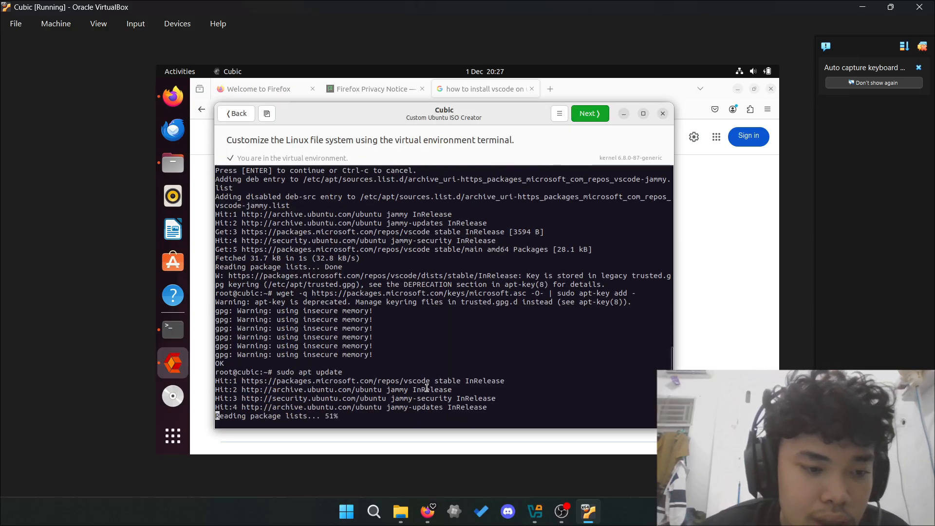
key("Up")
key("Down")
- Run sudo apt install code and answer Yes to adding the Microsoft apt repository
type("sudo apt ")
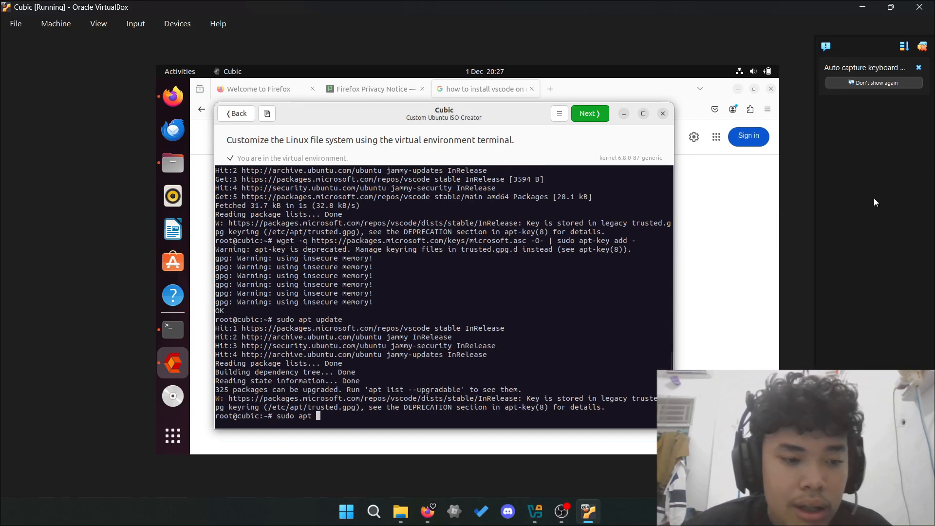
type("install code")
key("Return")
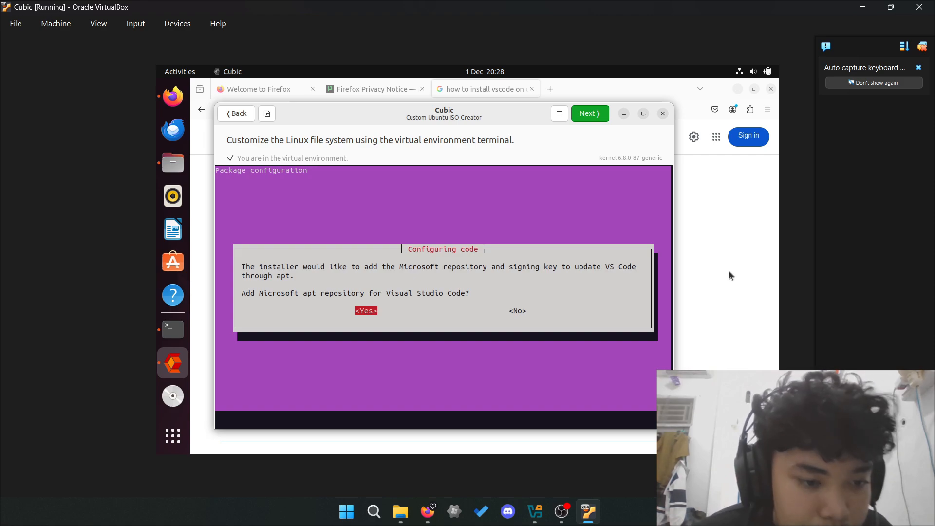
key("Return")
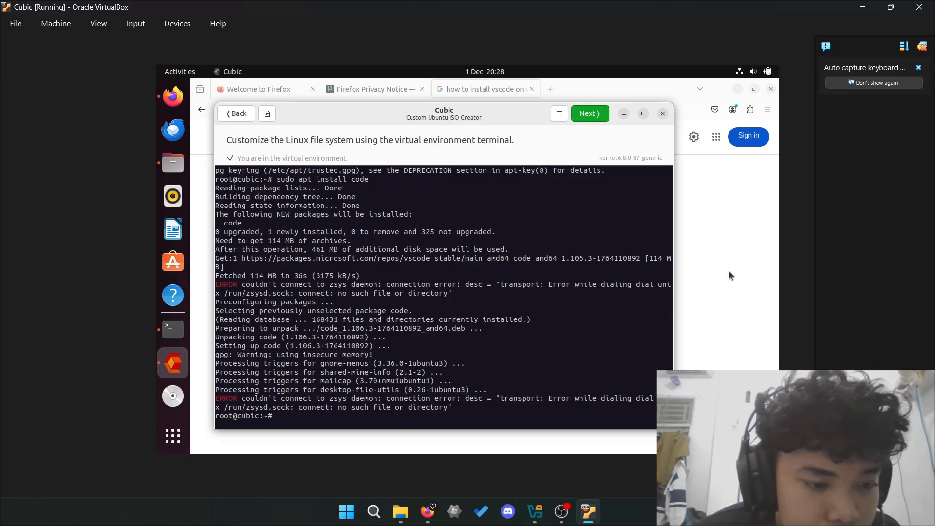
- Continue past the terminal, package-removal and kernel pages to reach the gzip compression page
left_click(589, 118)
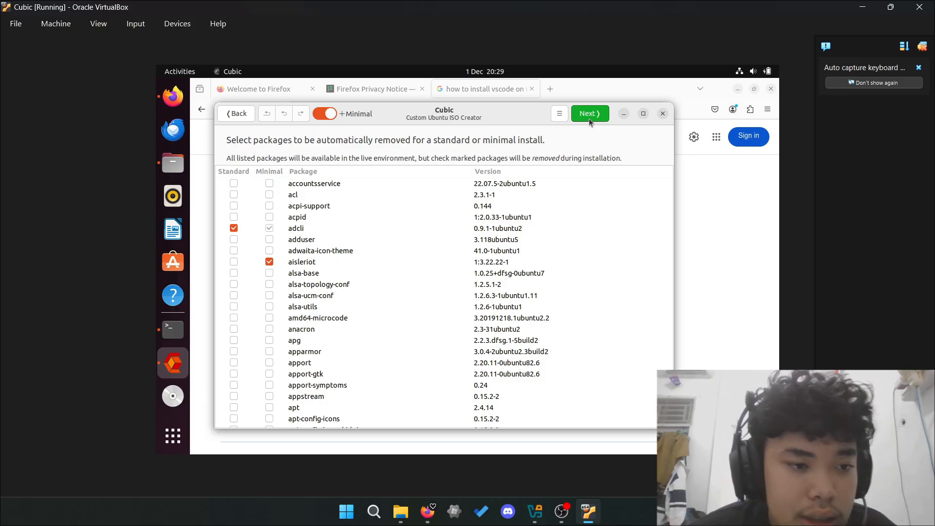
scroll(532, 196, "down", 10)
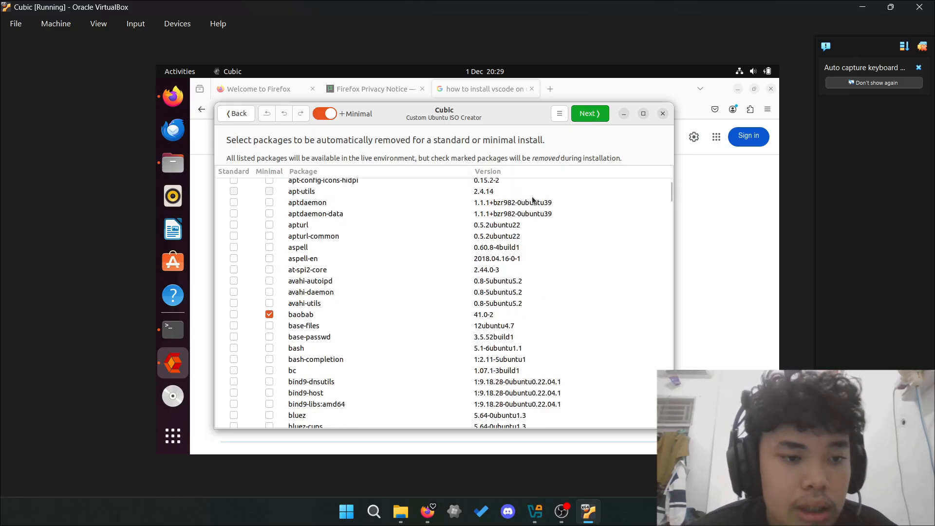
left_click(592, 114)
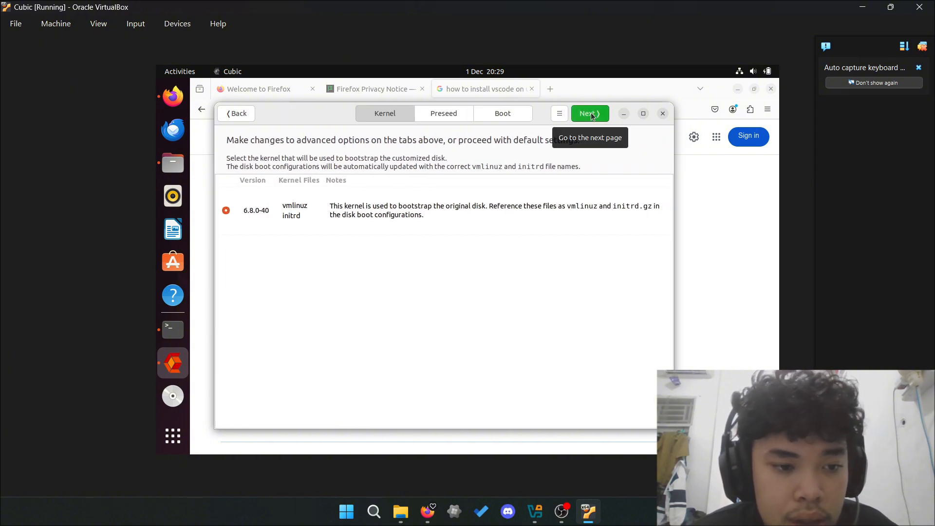
left_click(592, 115)
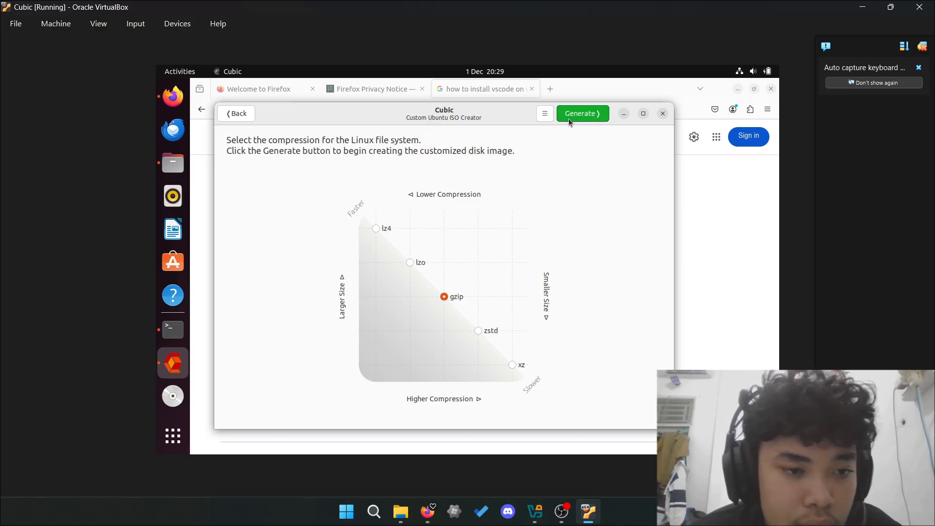
- Generate PentaOS.iso with gzip compression in the Kelompok 5 folder
left_click(569, 118)
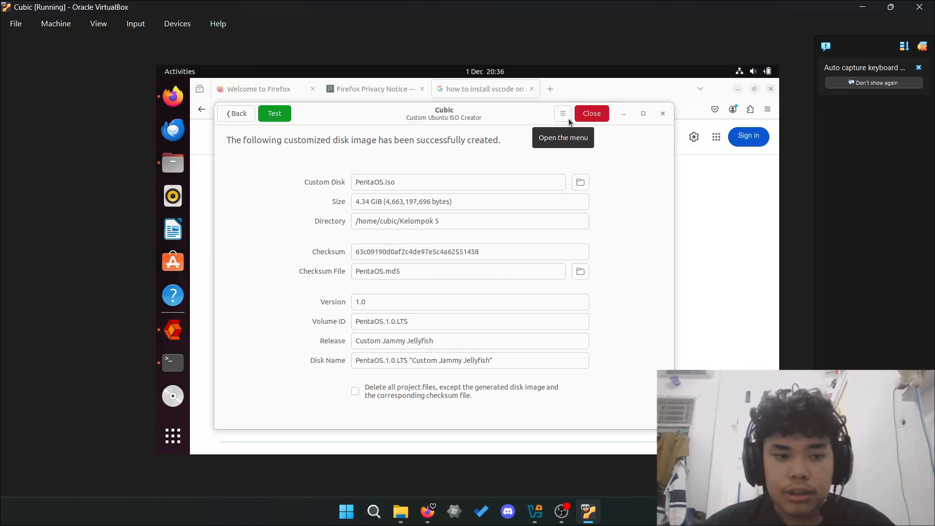
- Close Cubic and open the Home > Kelompok 5 folder in Files
left_click(592, 113)
left_click(173, 163)
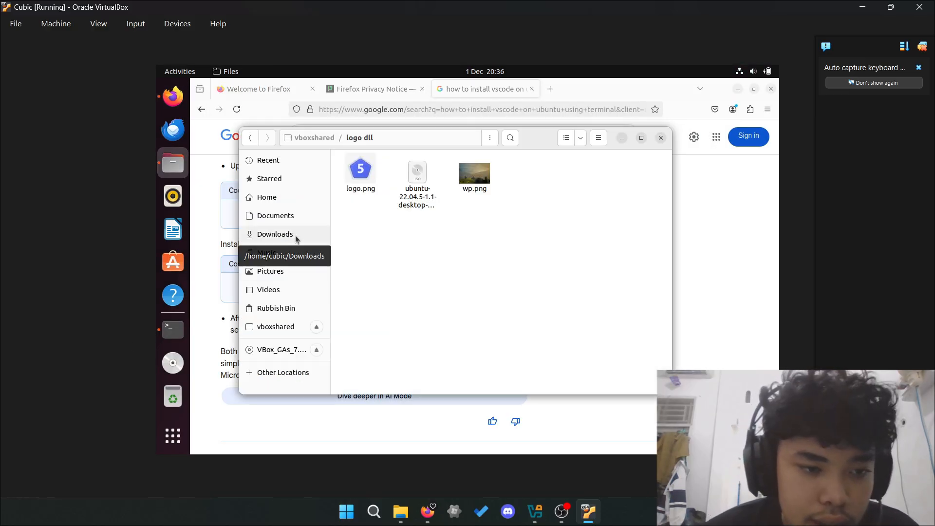
left_click(250, 138)
left_click(292, 196)
double_click(501, 166)
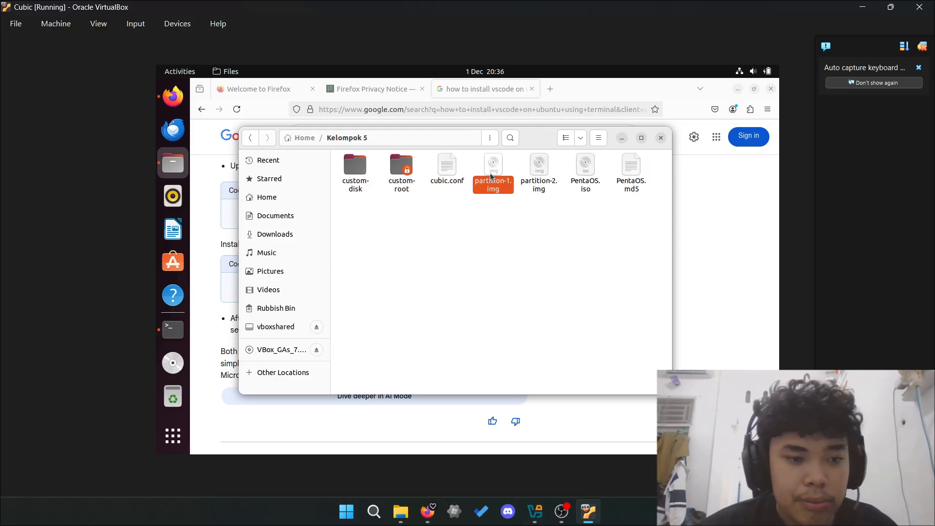
- Put a copy of PentaOS.iso into vboxshared, then return to VirtualBox Manager
left_click(590, 171)
left_click(282, 327)
key("ctrl+v")
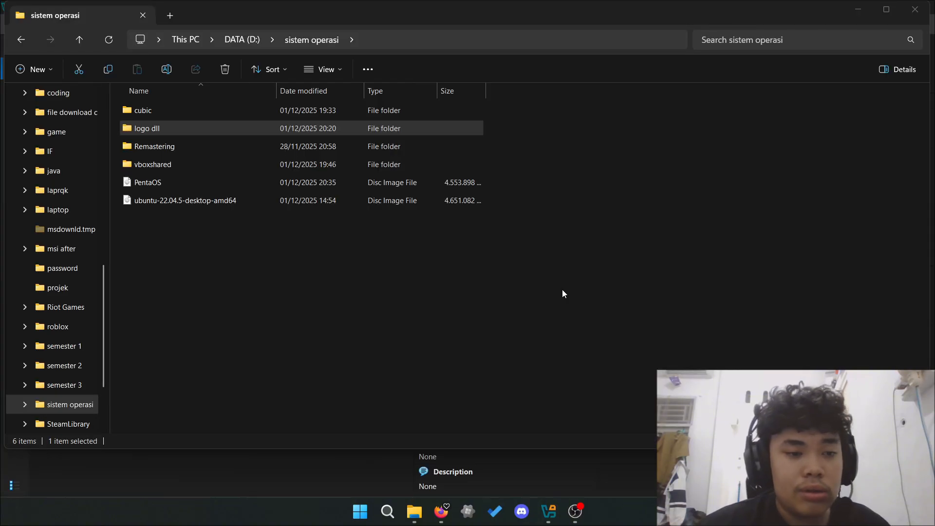
left_click(548, 511)
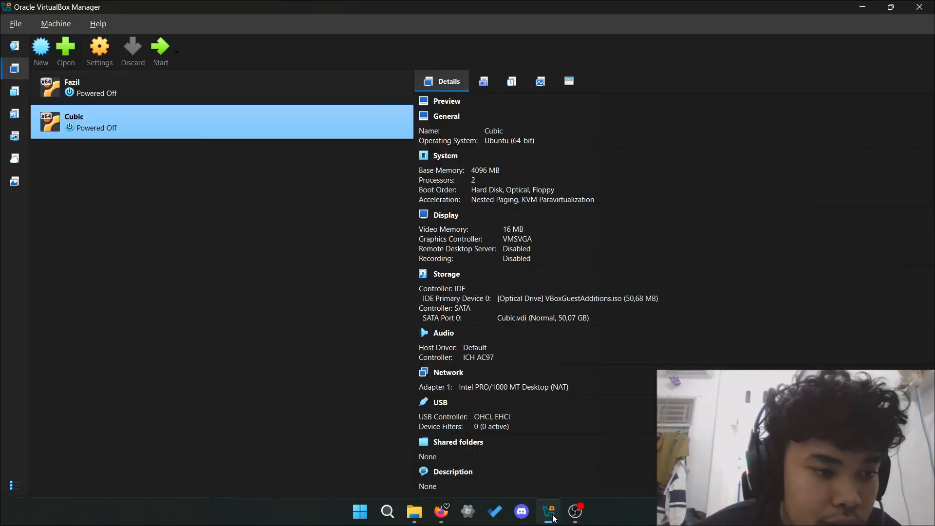
- Start a new virtual machine named PentaOS and browse for a custom VM folder
left_click(41, 54)
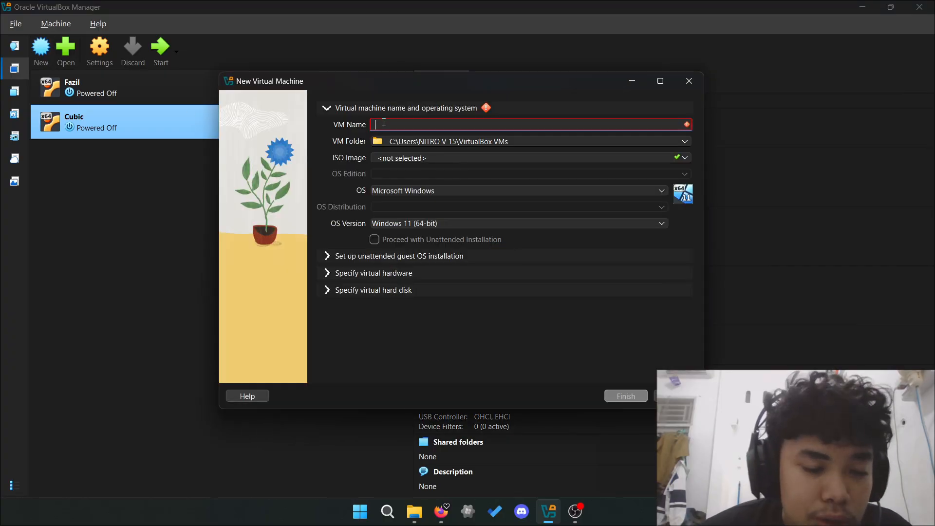
type("Penta")
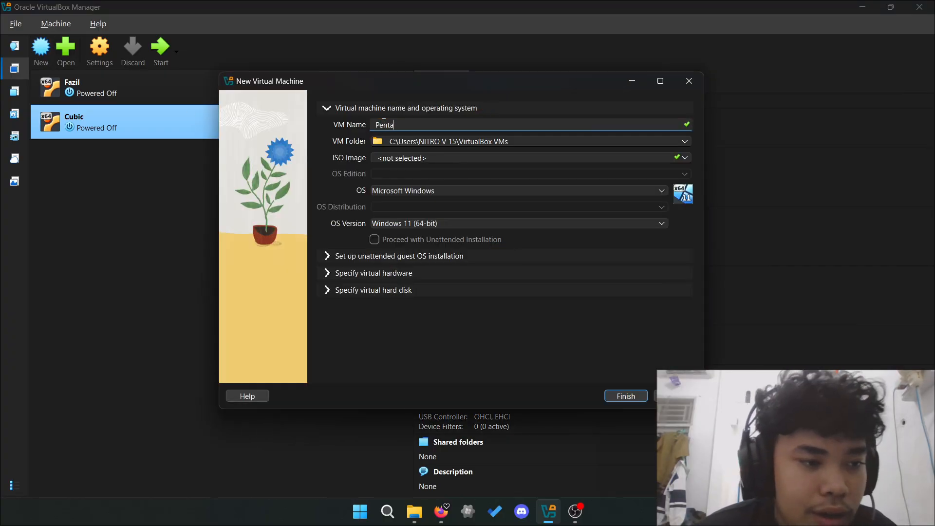
type("OS")
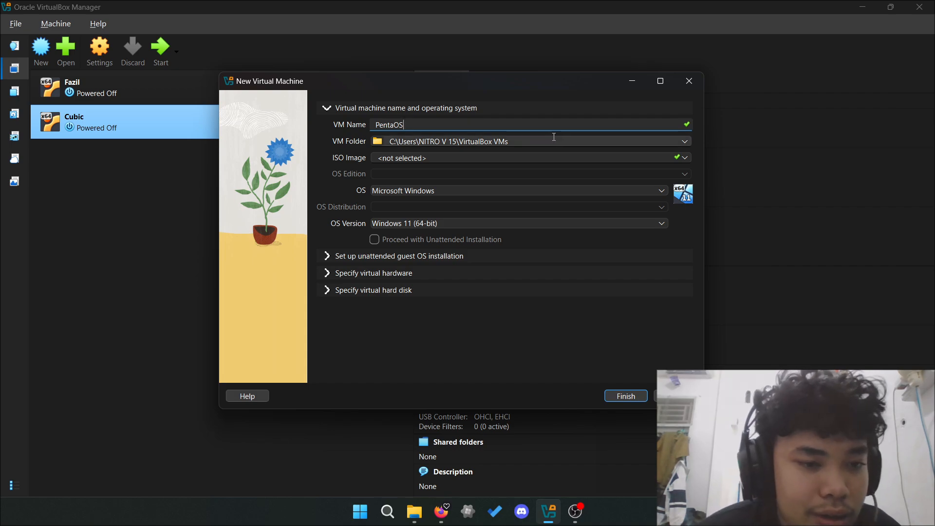
left_click(684, 142)
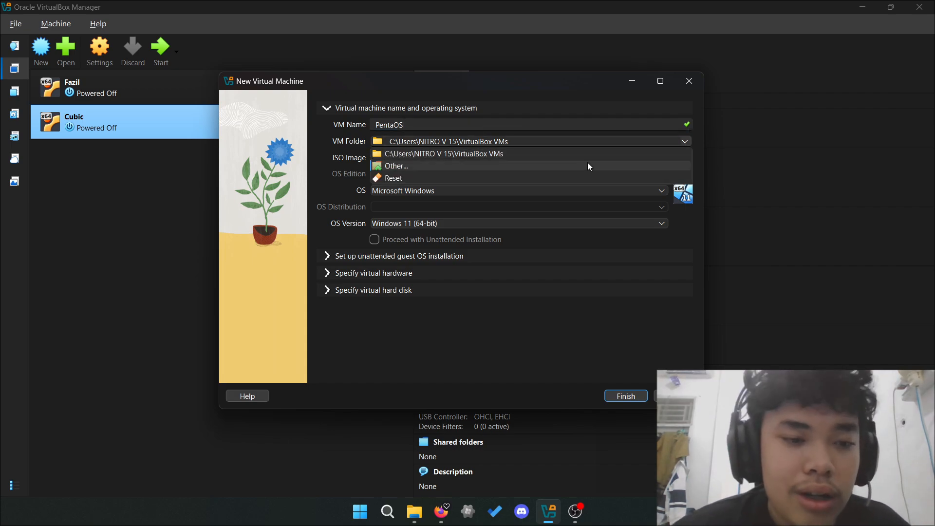
left_click(562, 166)
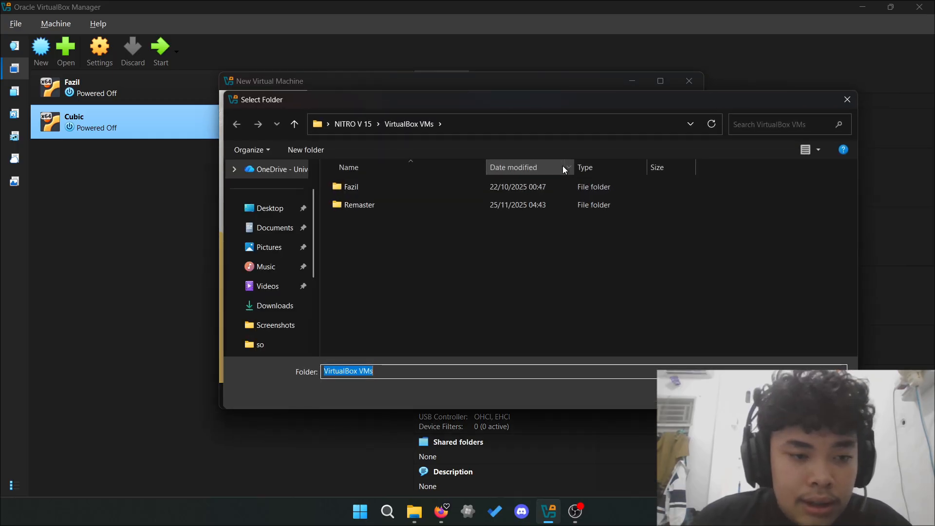
scroll(277, 272, "down", 3)
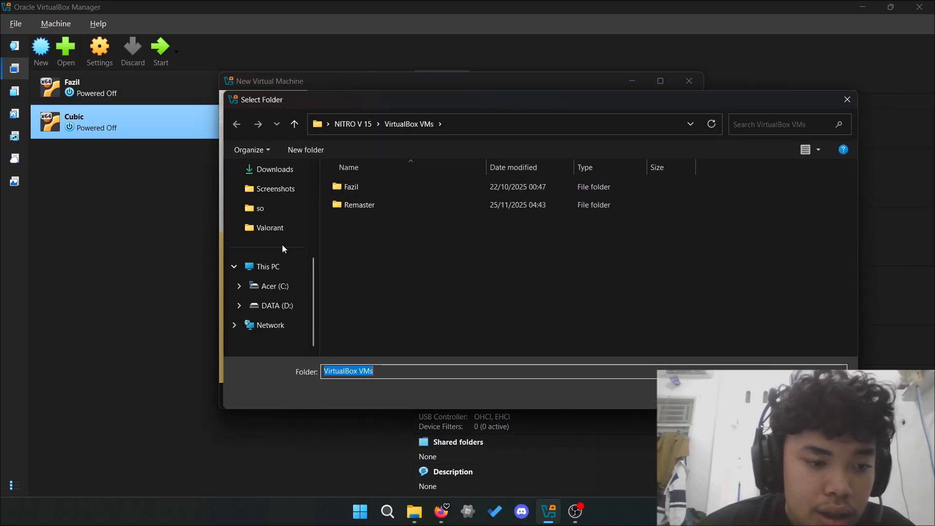
scroll(288, 220, "up", 1)
scroll(288, 215, "up", 2)
scroll(272, 297, "down", 2)
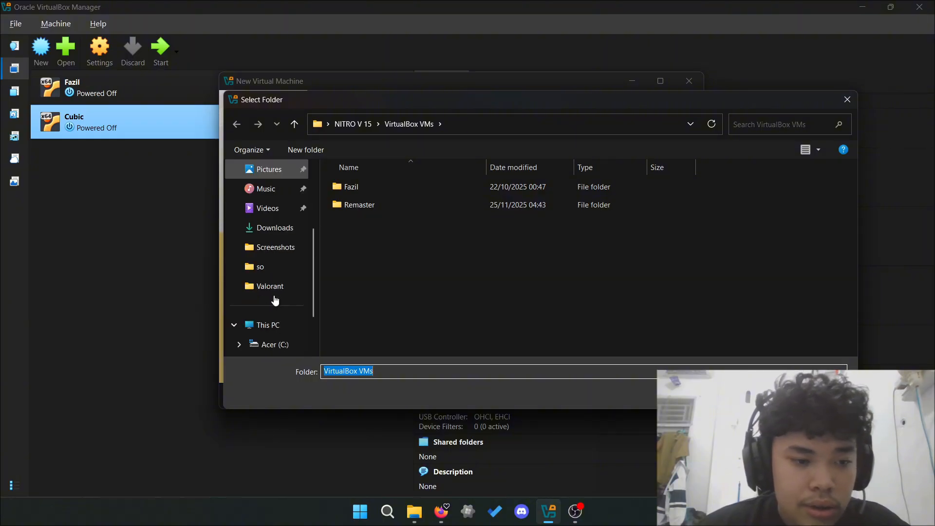
scroll(282, 340, "down", 2)
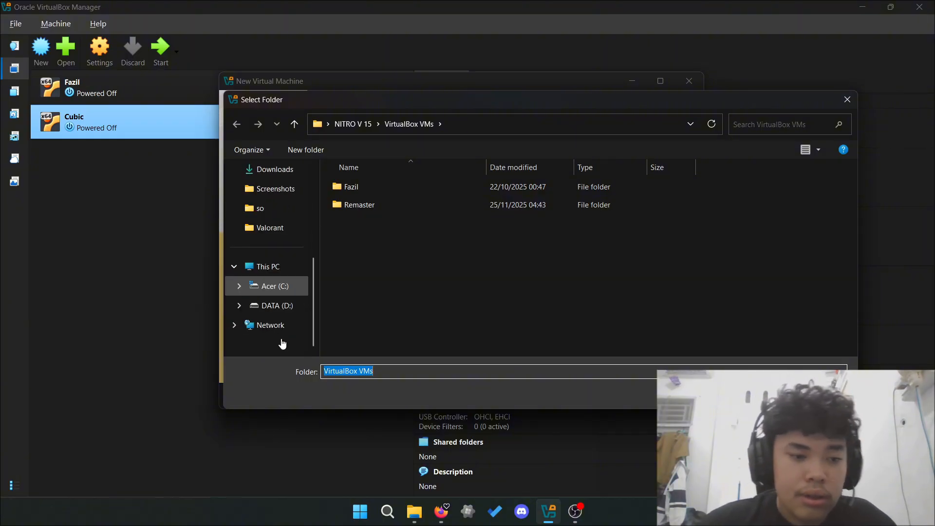
- Create a PentaOS folder on DATA (D:) and use it as the VM folder
left_click(286, 306)
scroll(434, 306, "down", 5)
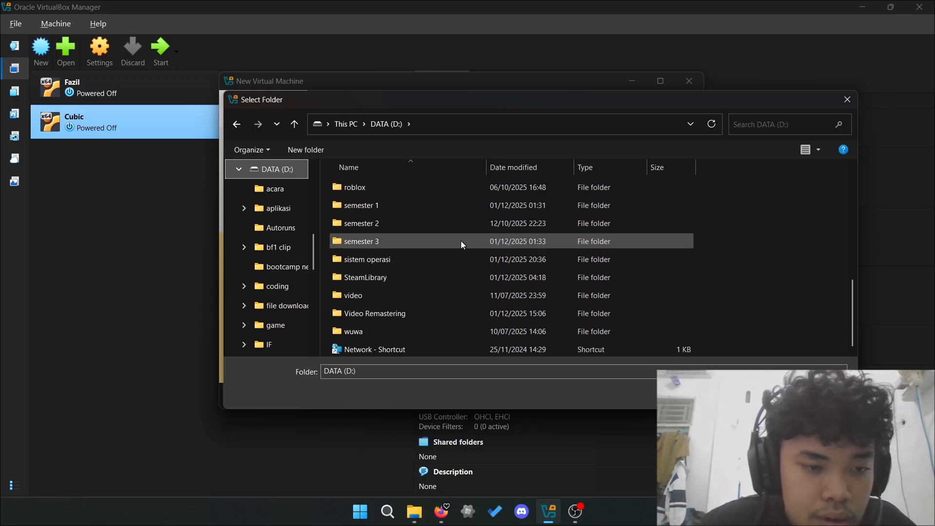
right_click(761, 305)
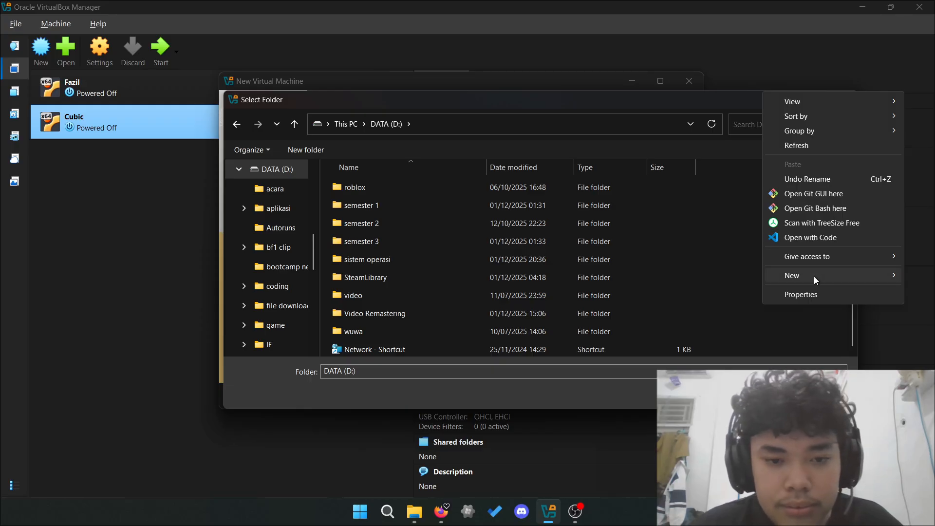
mouse_move(814, 276)
left_click(734, 283)
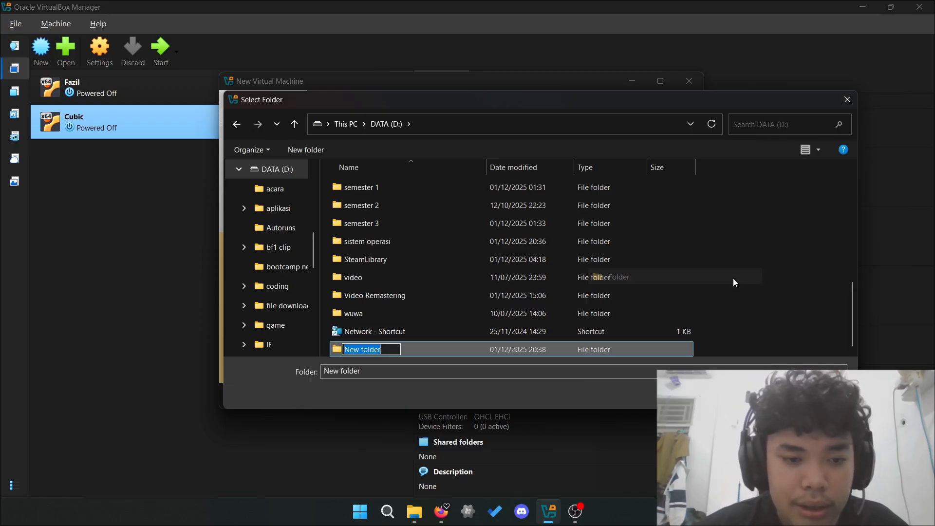
type("Penta")
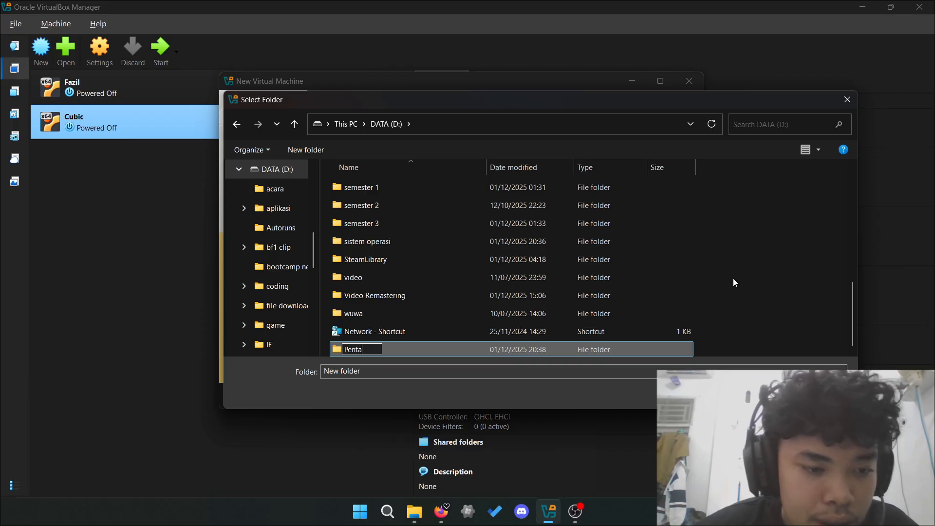
type("sOS")
key("BackSpace")
key("BackSpace")
key("BackSpace")
key("BackSpace")
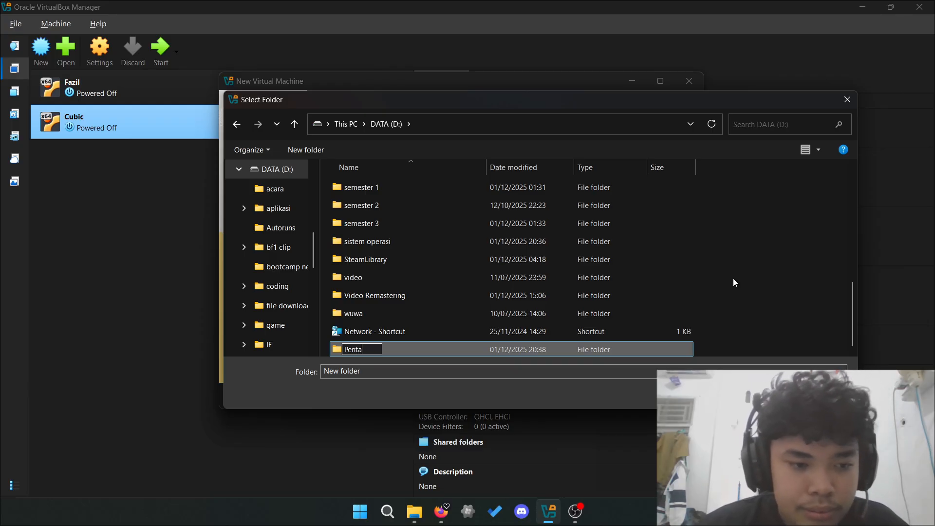
type("aOS")
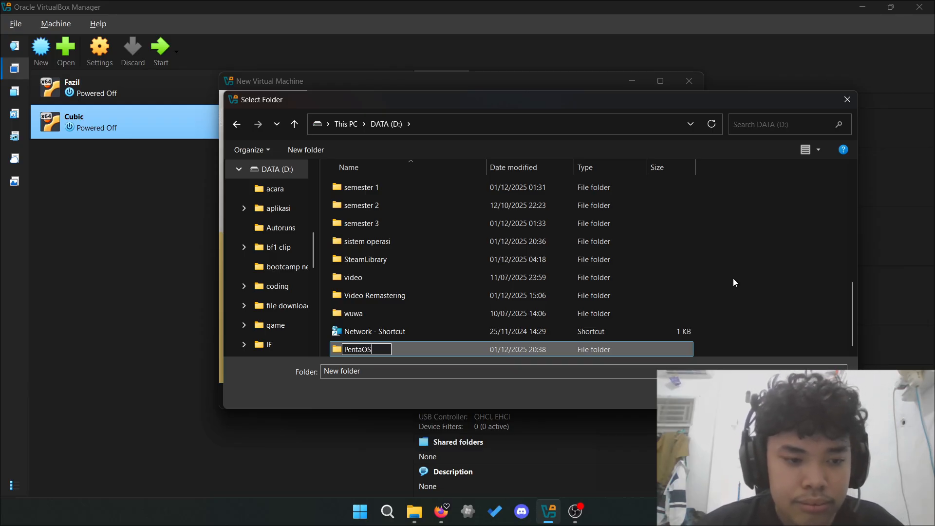
key("Return")
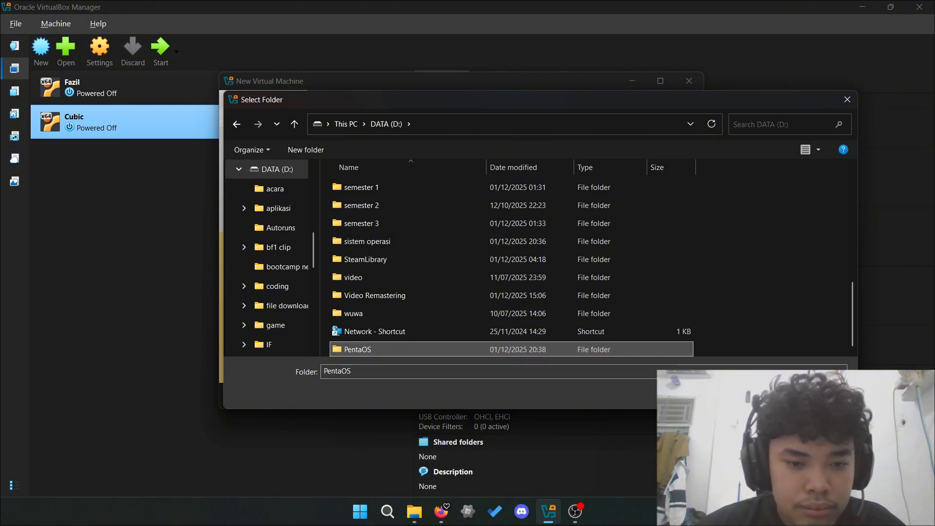
key("Return")
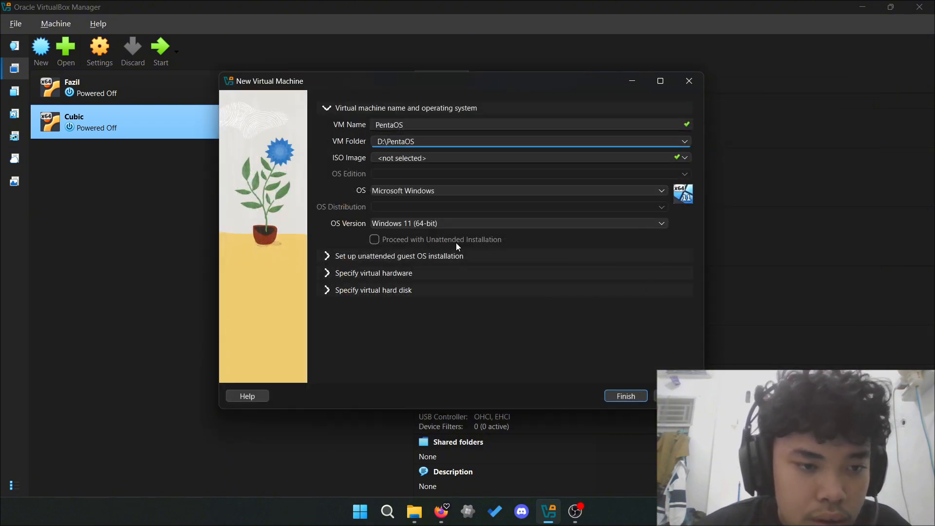
- Set the guest OS type to Linux with the Ubuntu distribution
left_click(573, 190)
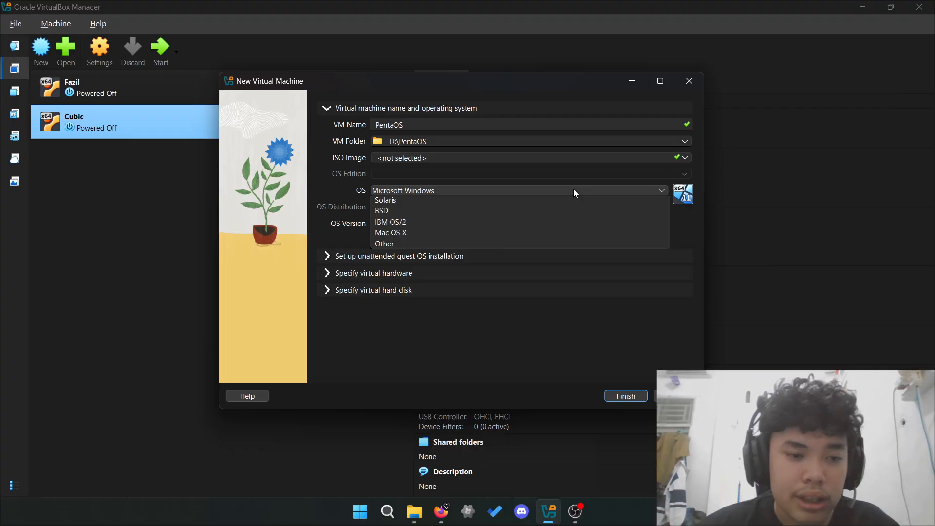
left_click(519, 214)
left_click(548, 209)
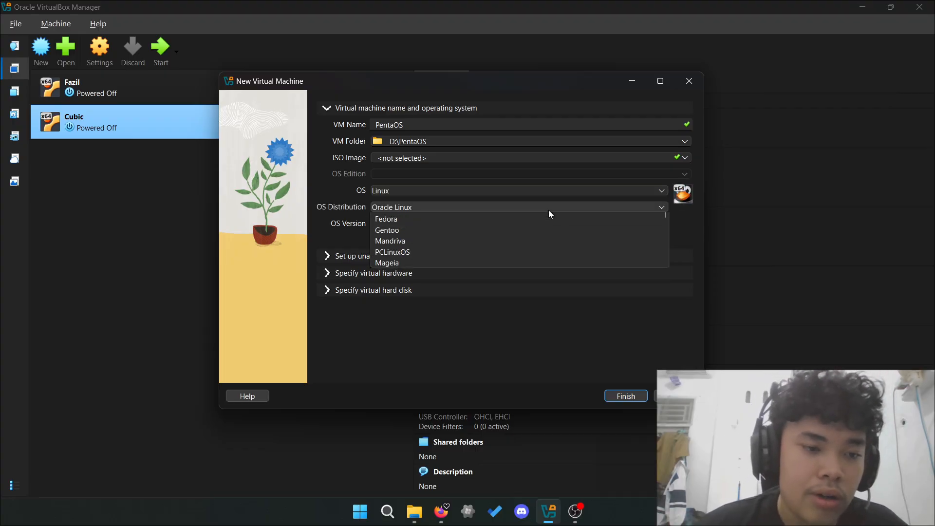
scroll(504, 284, "down", 3)
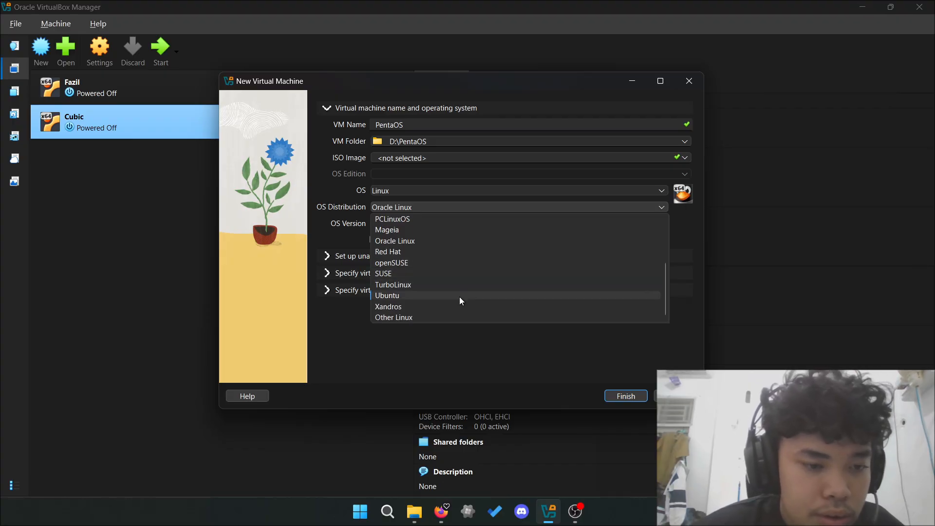
left_click(460, 296)
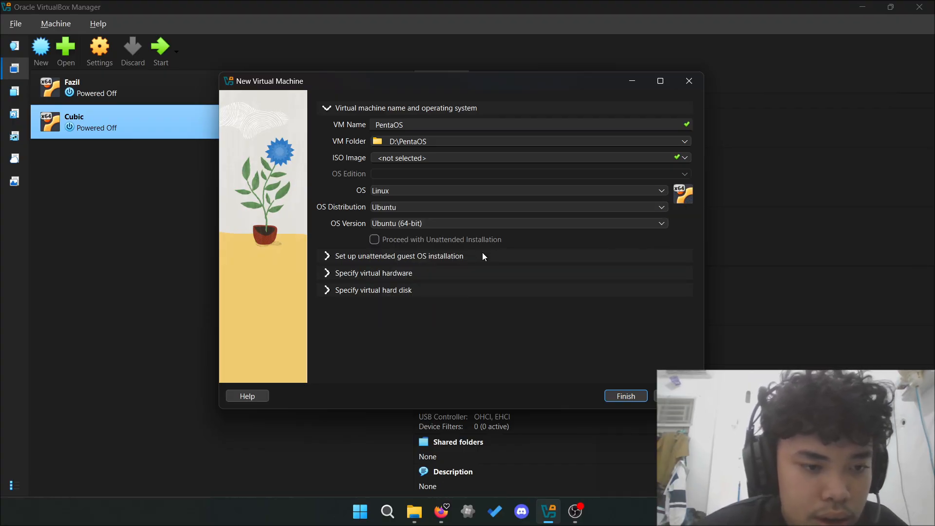
- Give the VM 2 CPUs and 4096 MB memory, then finish with the 25 GB disk
left_click(471, 268)
left_click_drag(379, 189, 397, 188)
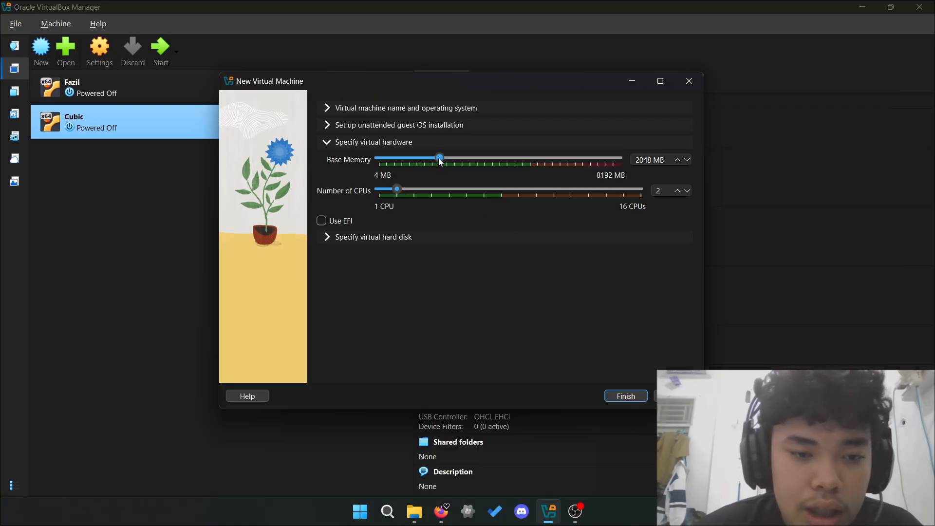
left_click_drag(439, 159, 499, 156)
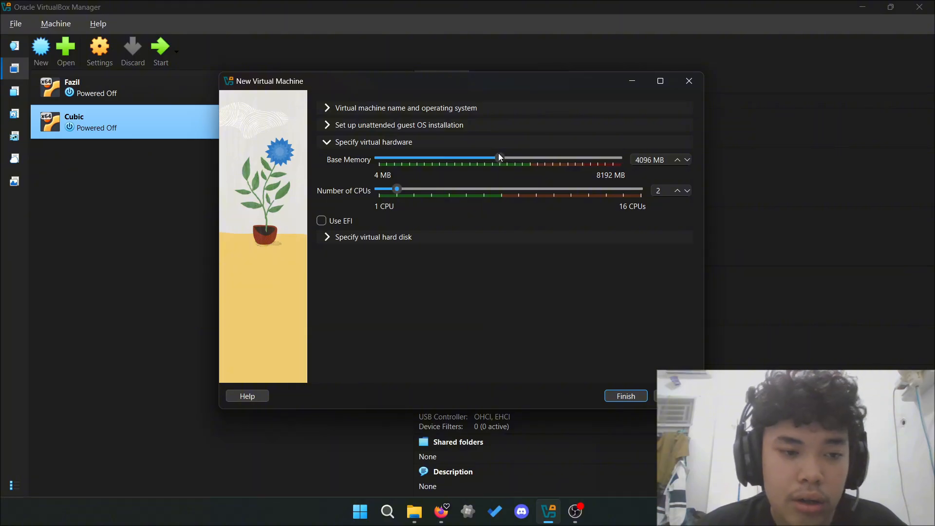
left_click(462, 235)
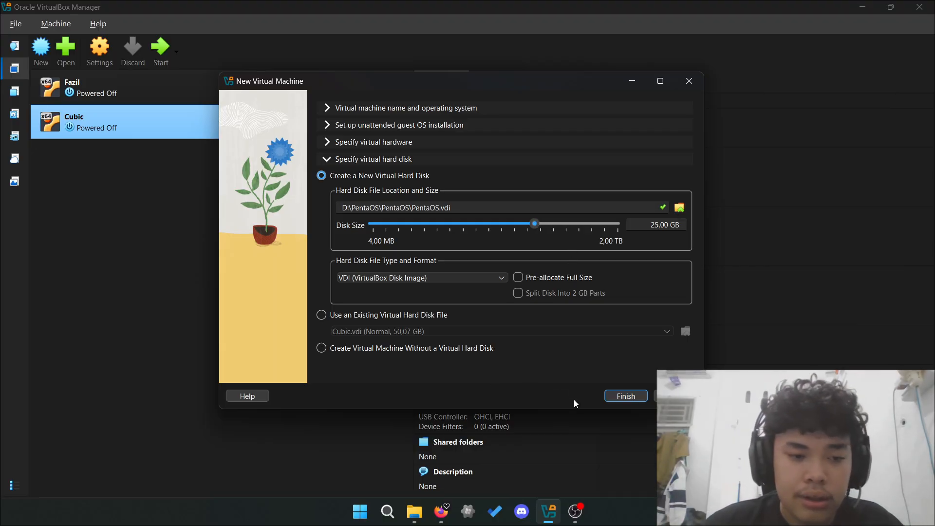
left_click(624, 398)
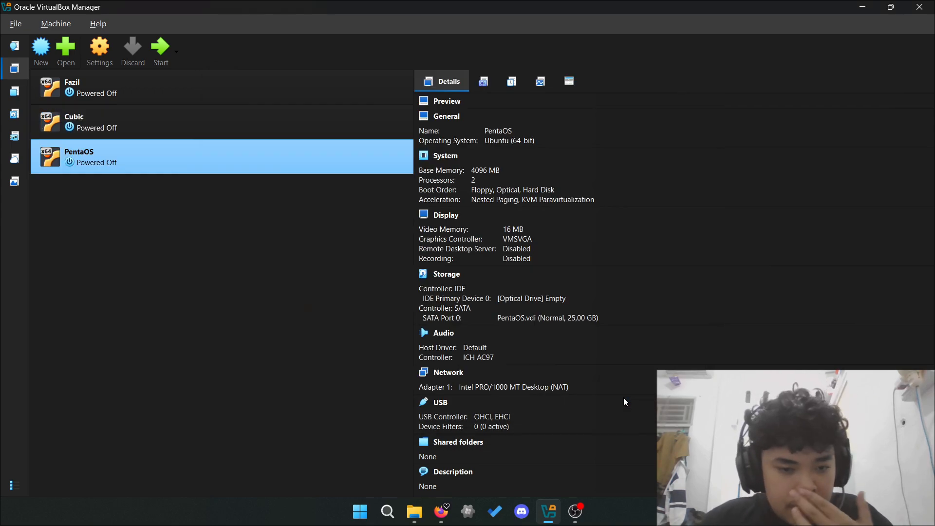
- In PentaOS settings, order boot devices as Hard Disk, Optical, then Floppy
right_click(125, 168)
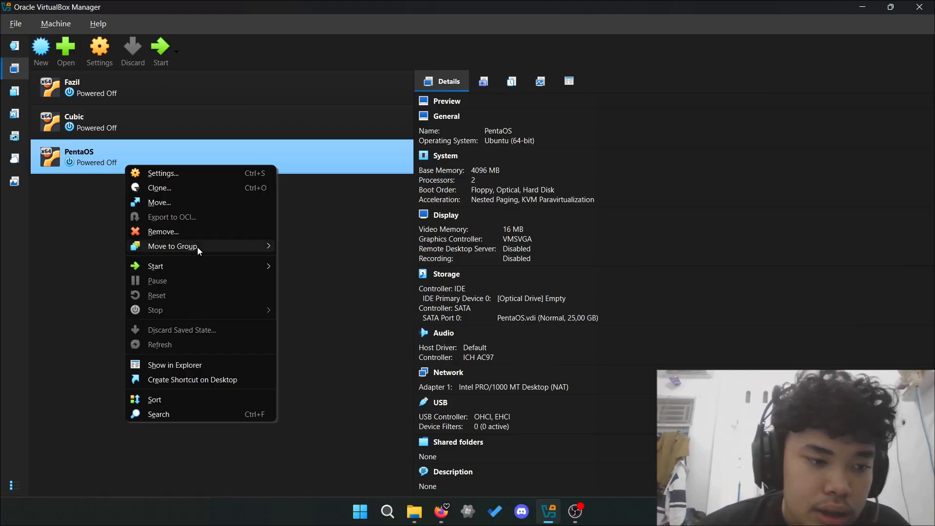
left_click(258, 174)
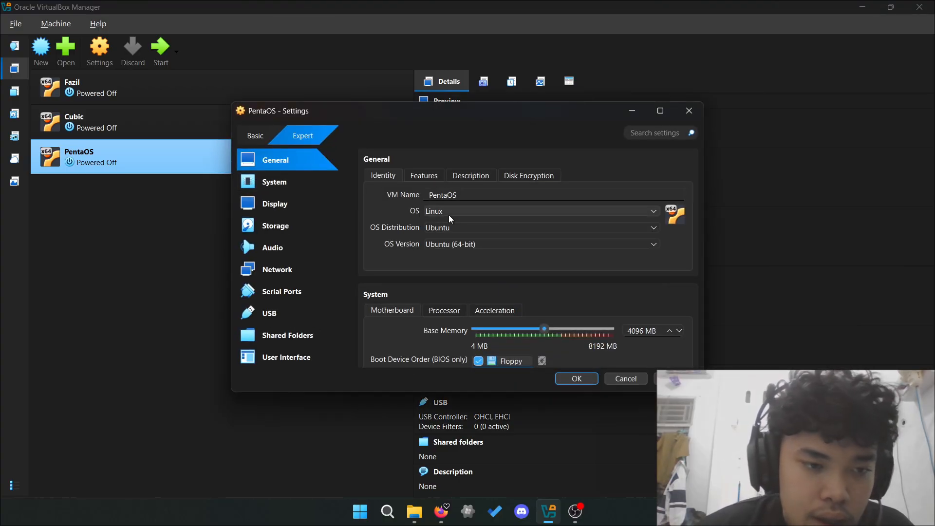
scroll(466, 265, "down", 3)
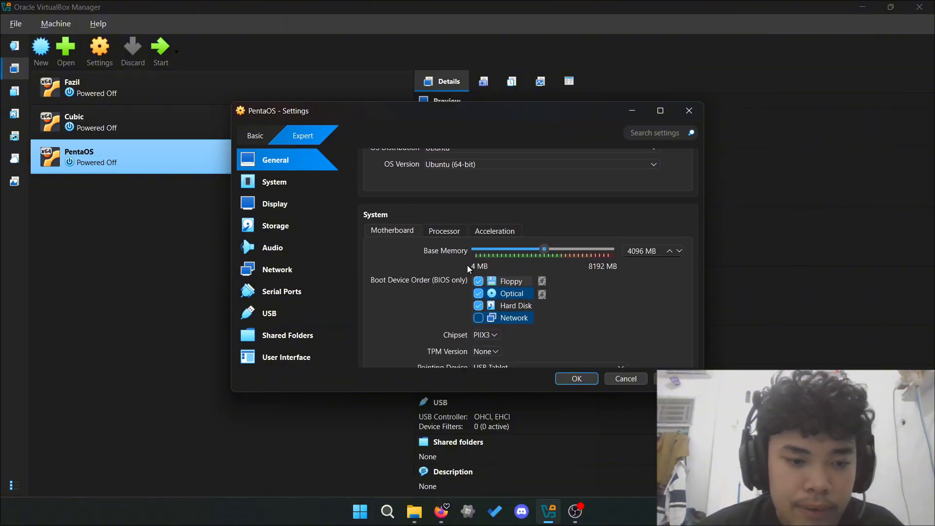
left_click(523, 273)
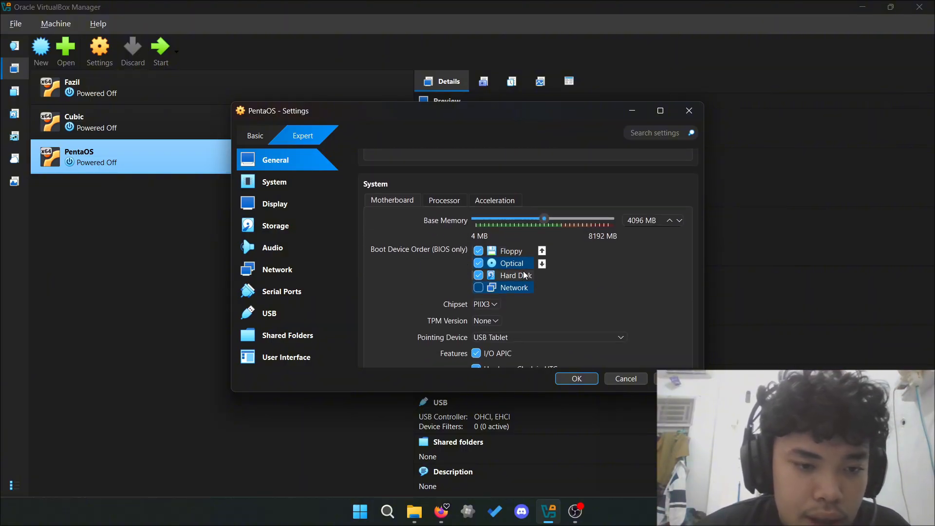
left_click(542, 251)
left_click(542, 251)
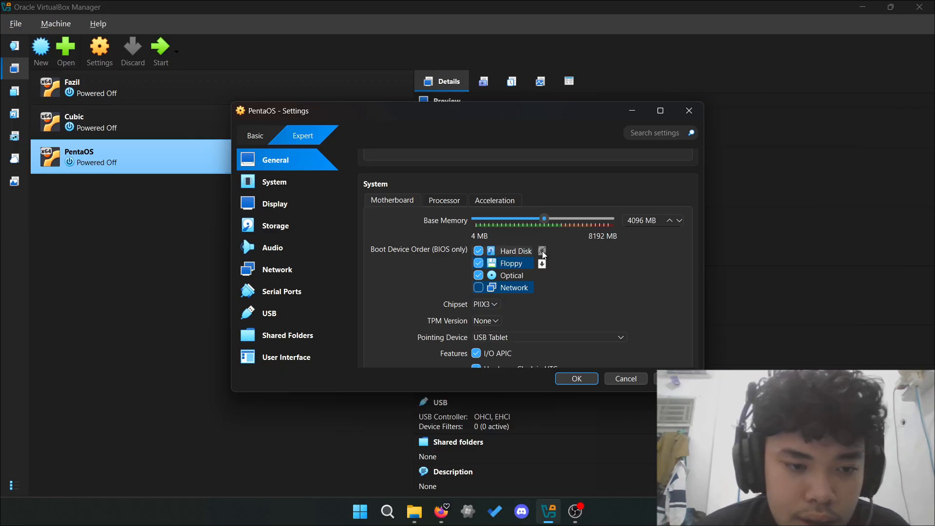
left_click(516, 276)
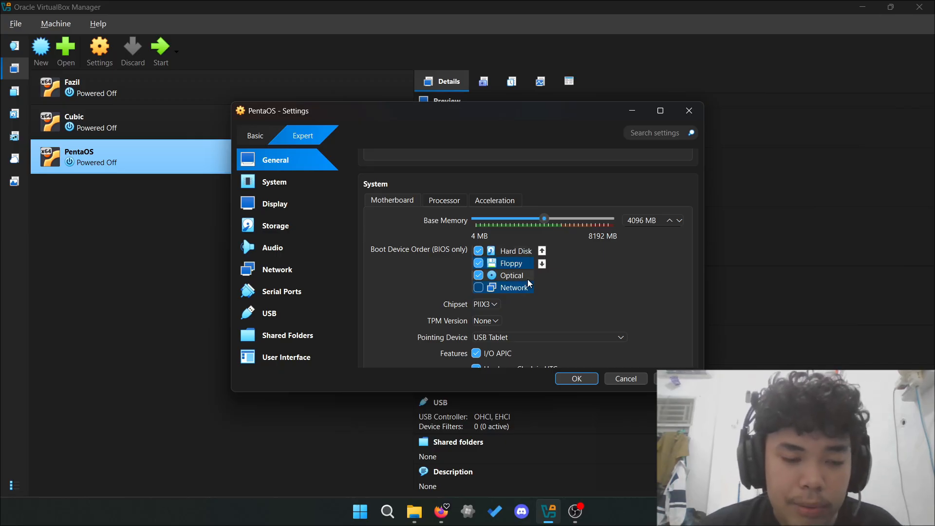
left_click(541, 251)
scroll(555, 294, "down", 3)
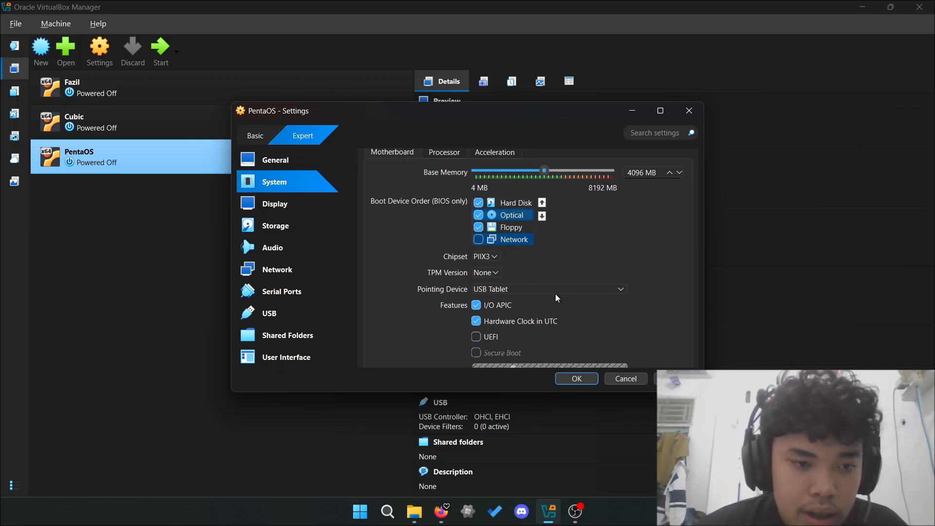
scroll(556, 297, "down", 2)
scroll(556, 297, "up", 4)
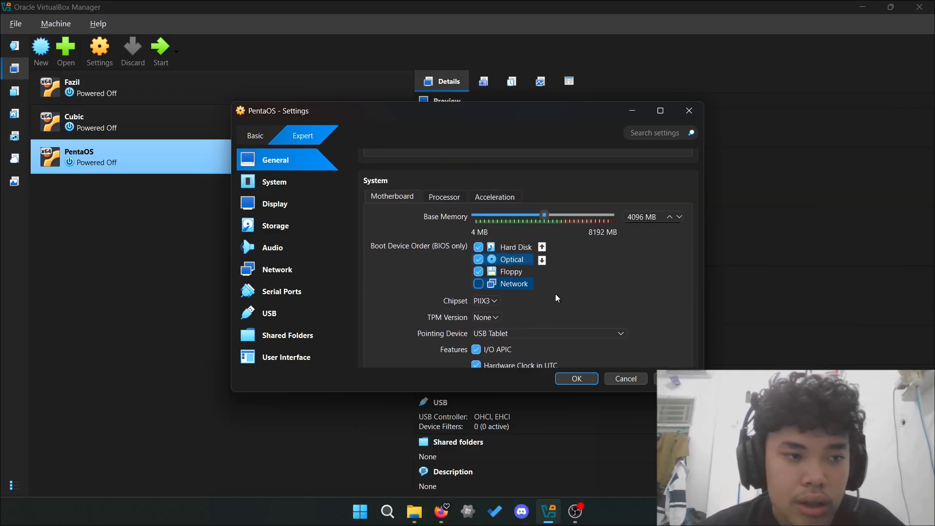
scroll(556, 297, "down", 3)
scroll(556, 297, "down", 5)
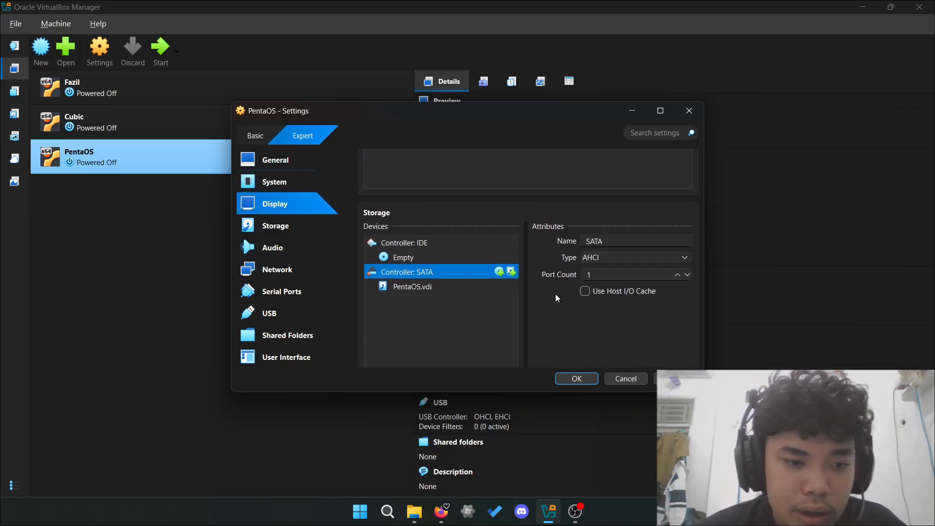
- Attach PentaOS.iso to the empty IDE optical drive and save the settings
left_click(459, 235)
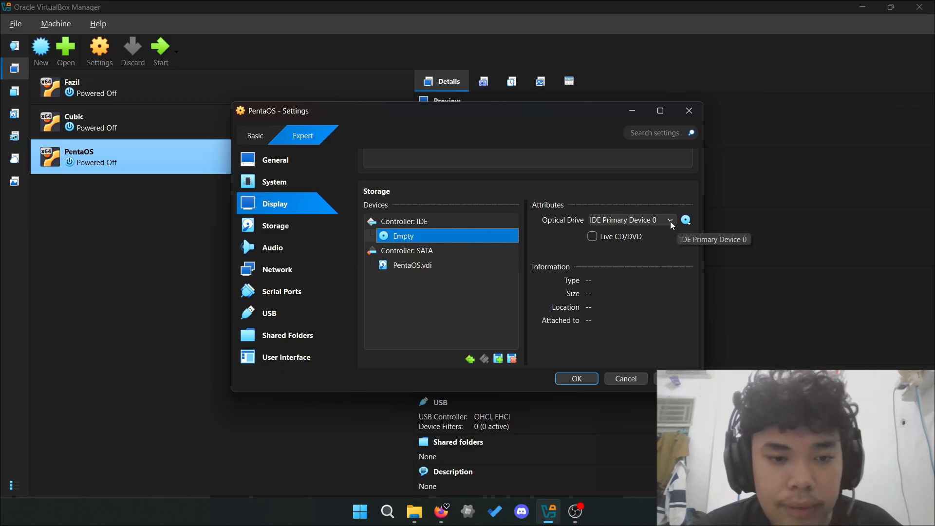
left_click(683, 222)
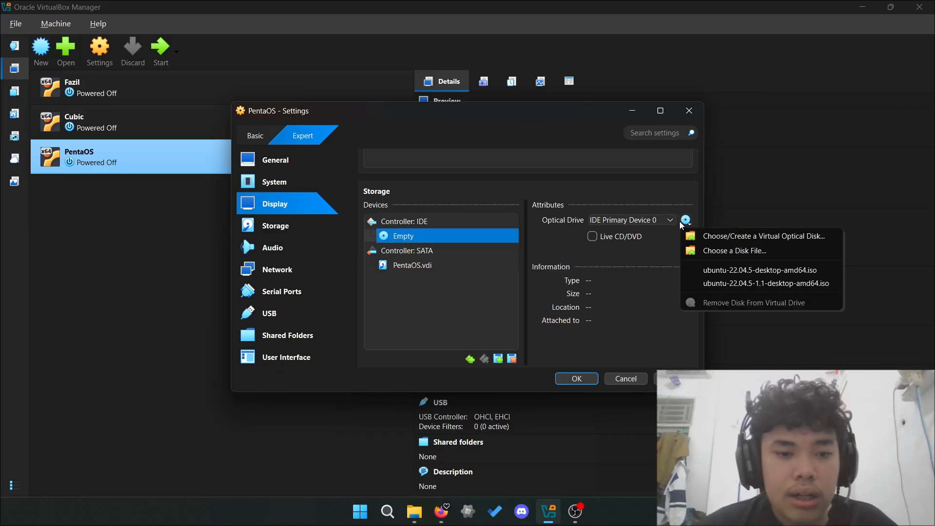
left_click(717, 251)
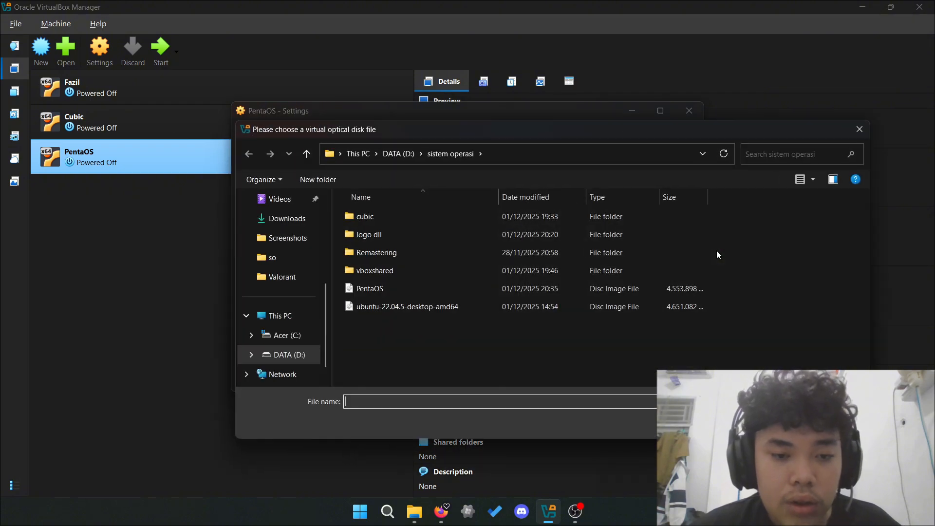
left_click(461, 291)
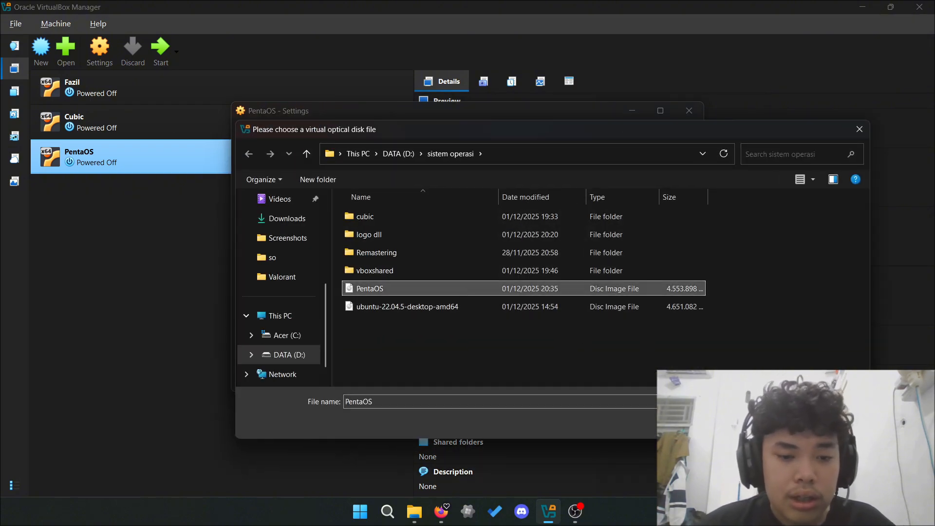
left_click(776, 422)
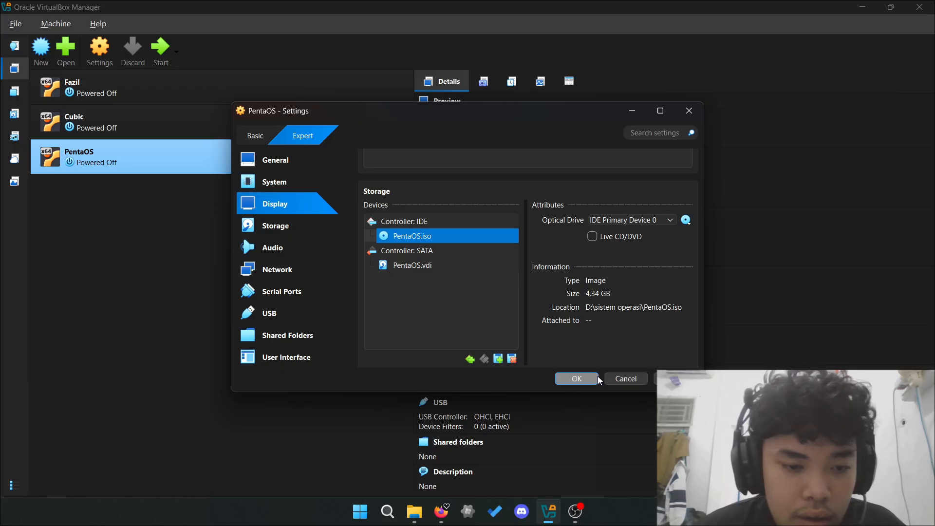
left_click(576, 378)
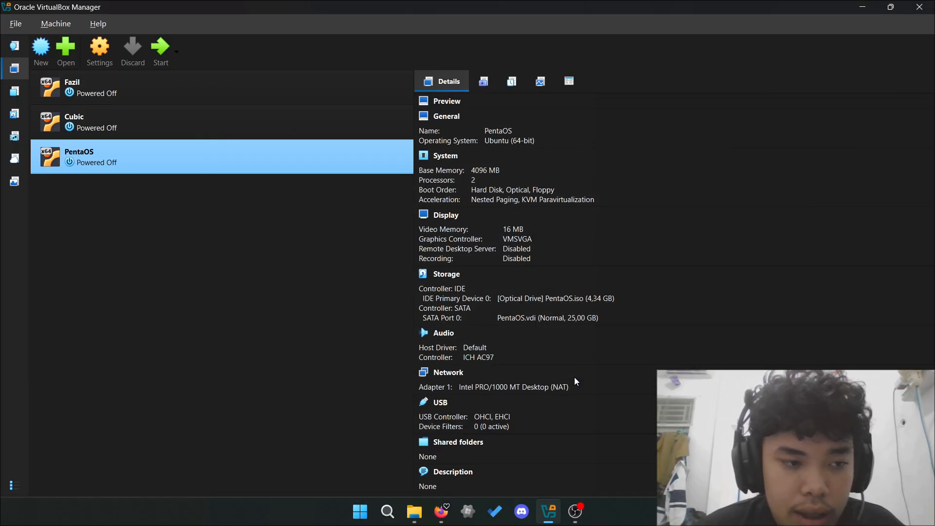
- Launch PentaOS, maximize its window, and boot Try or Install Ubuntu from GRUB
double_click(273, 167)
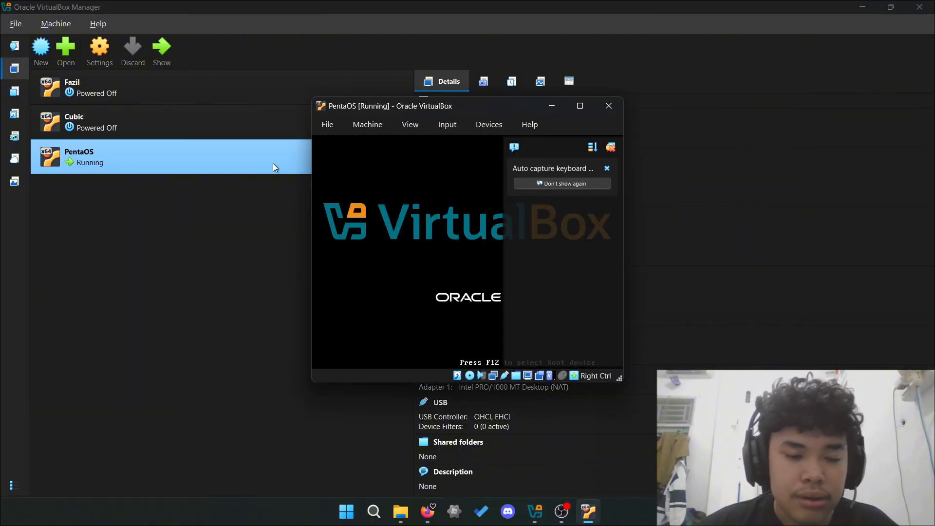
left_click(617, 106)
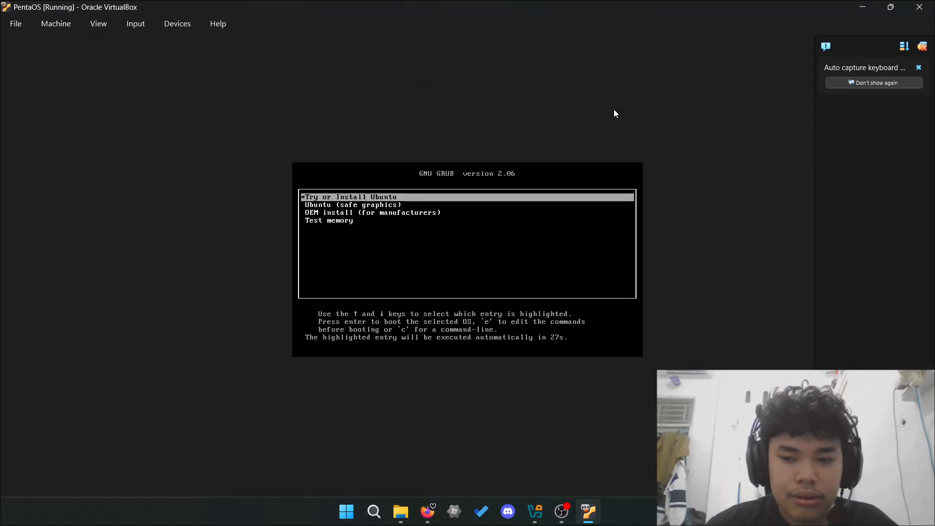
key("Return")
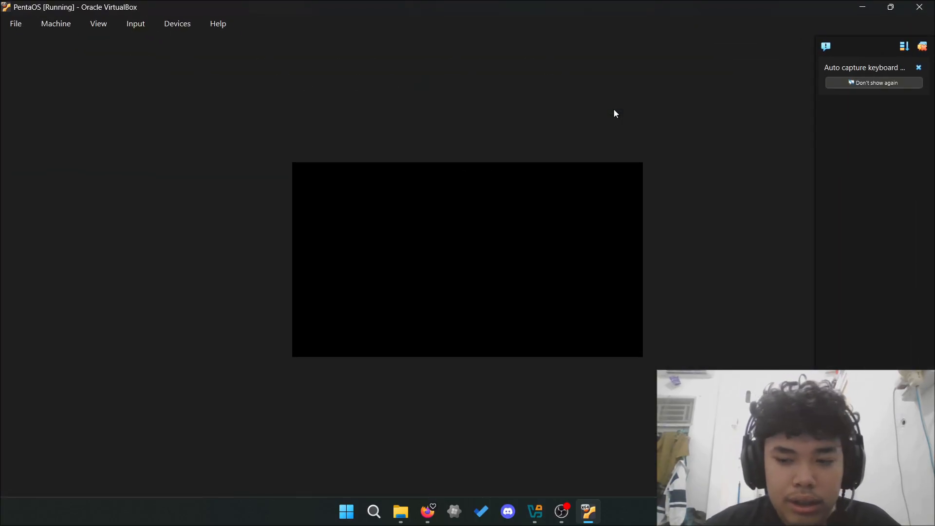
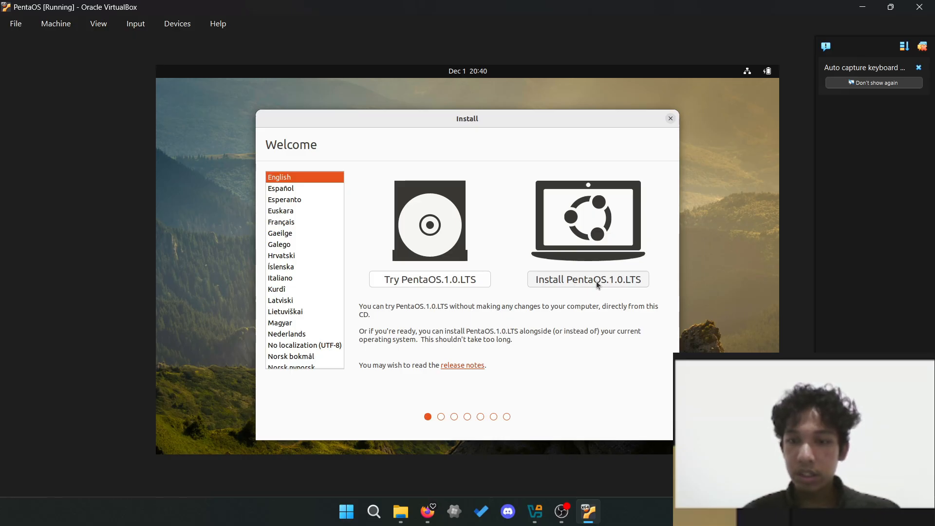
- Install PentaOS.1.0.LTS with English (US) keyboard, normal installation, erased disk and Jakarta location
left_click(596, 281)
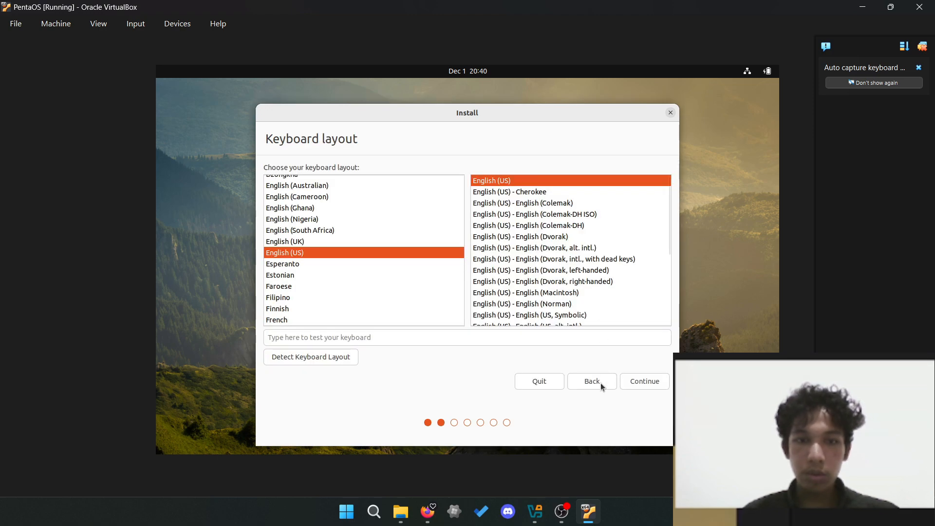
left_click(632, 386)
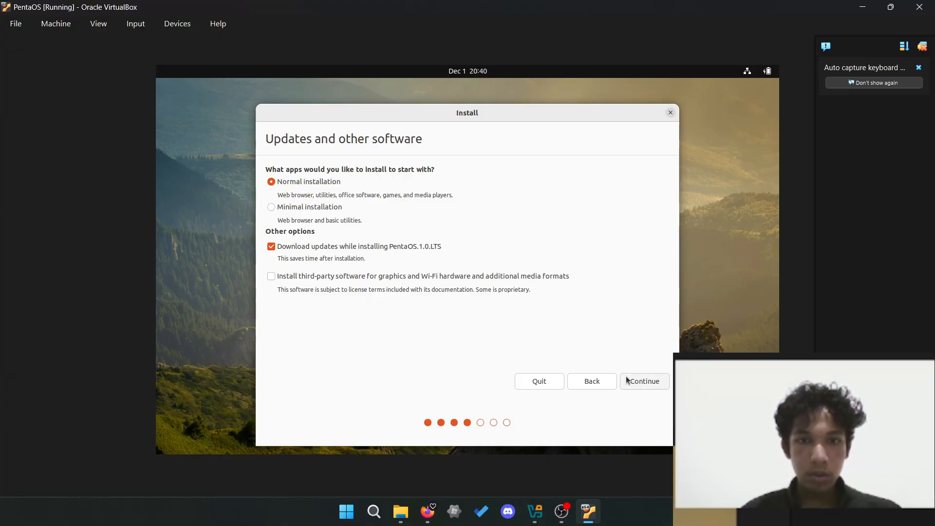
left_click(627, 377)
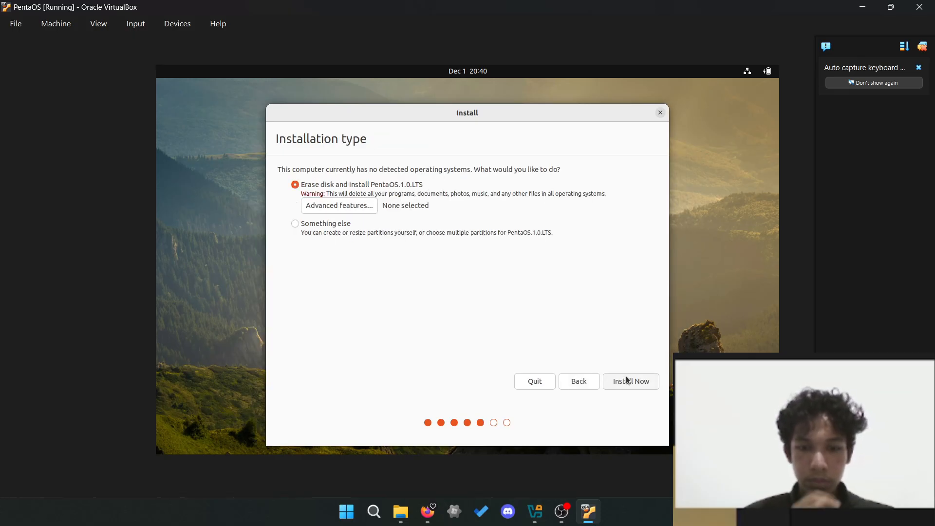
left_click(627, 382)
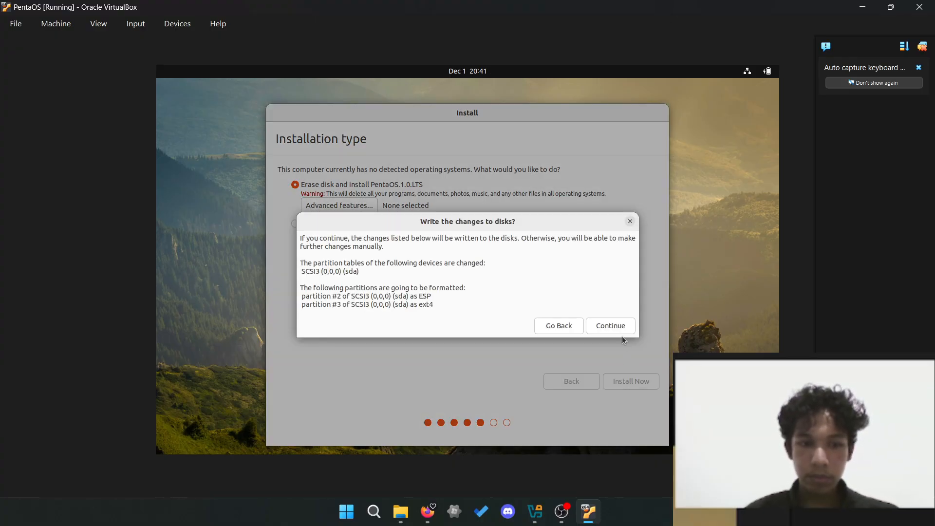
left_click(612, 325)
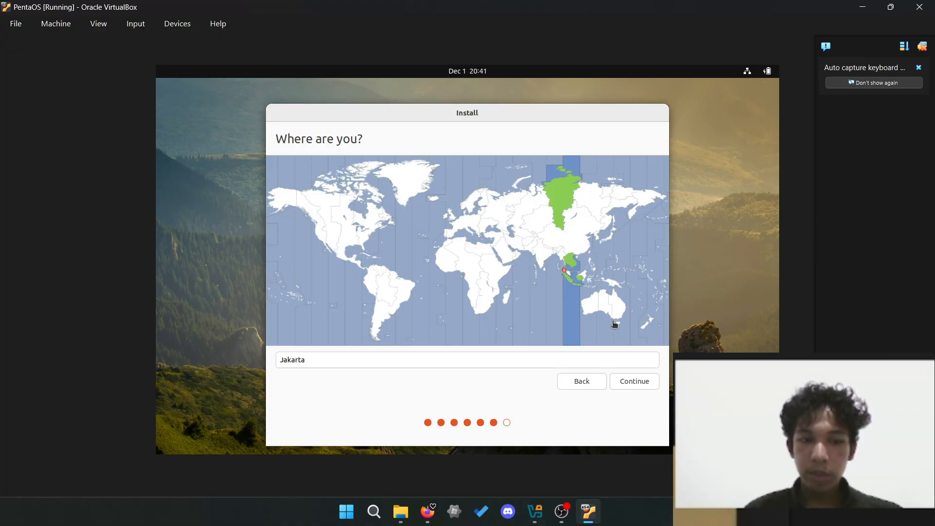
left_click(618, 380)
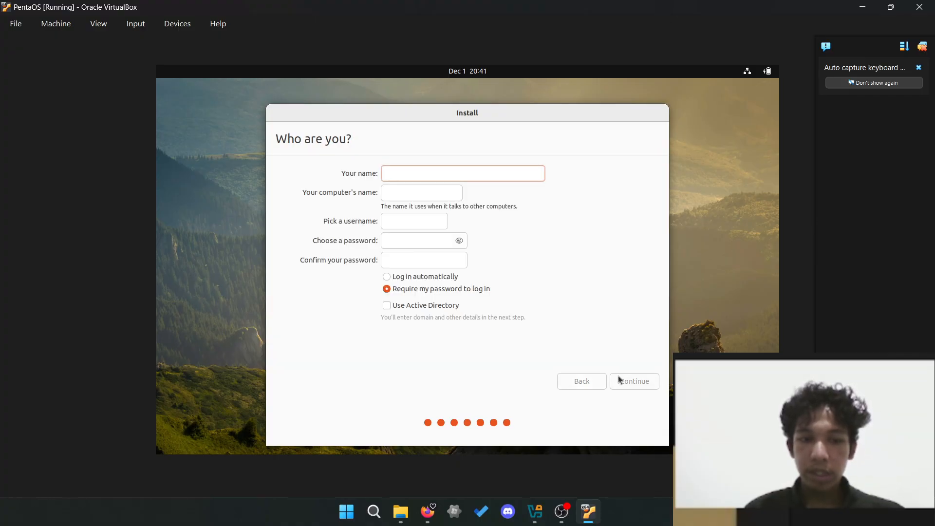
- Create the 'PentaOS' account with a confirmed password and automatic login, then begin installing
type("PentaOS")
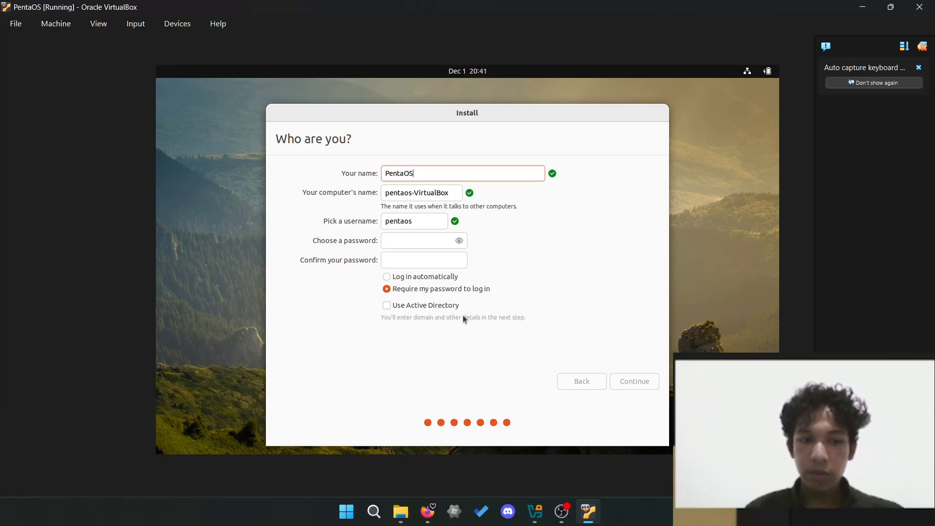
left_click(431, 241)
type("penta")
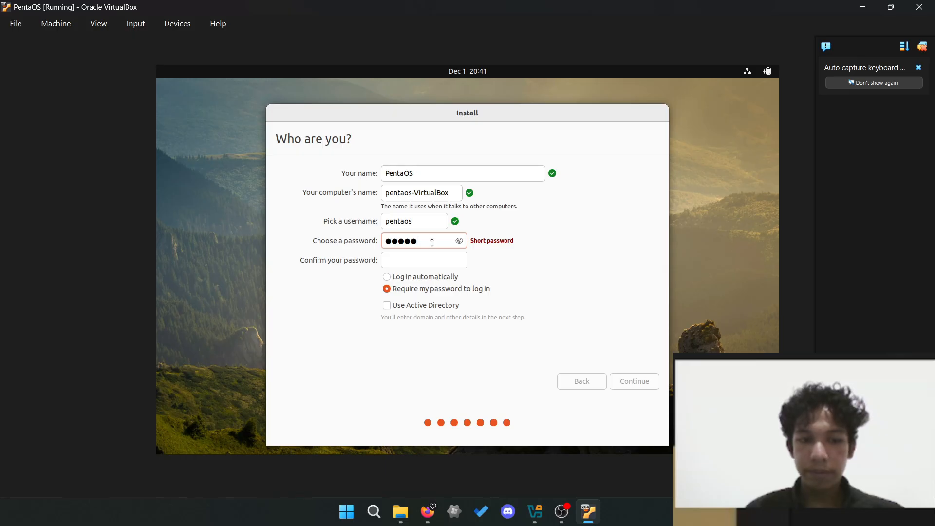
left_click(442, 260)
type("penta")
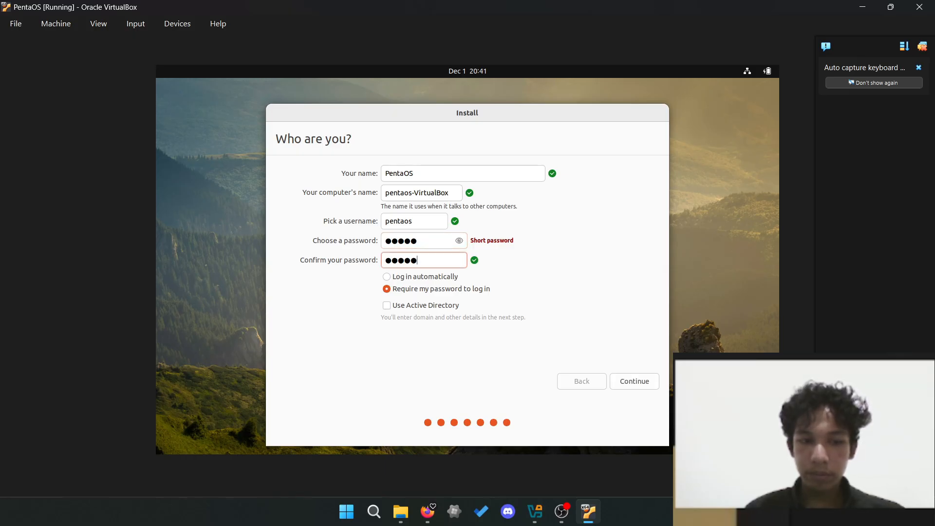
left_click(395, 278)
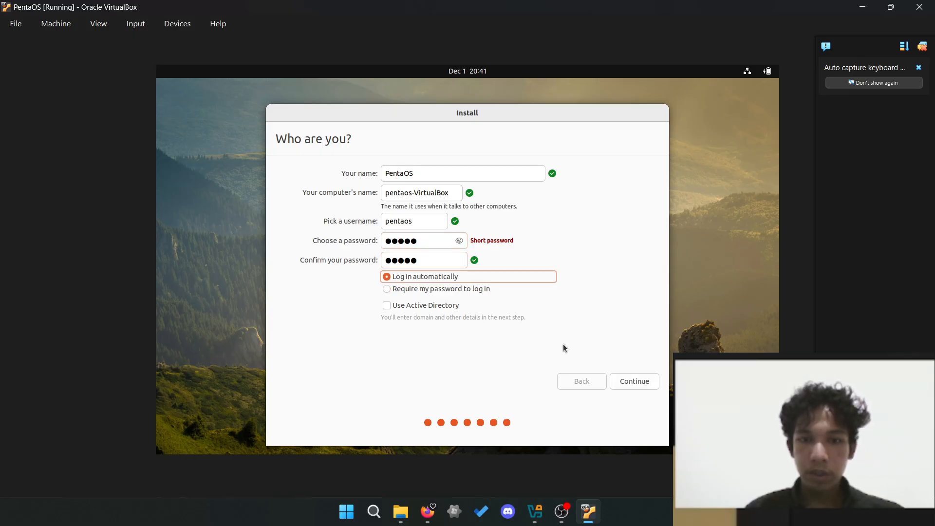
left_click(638, 383)
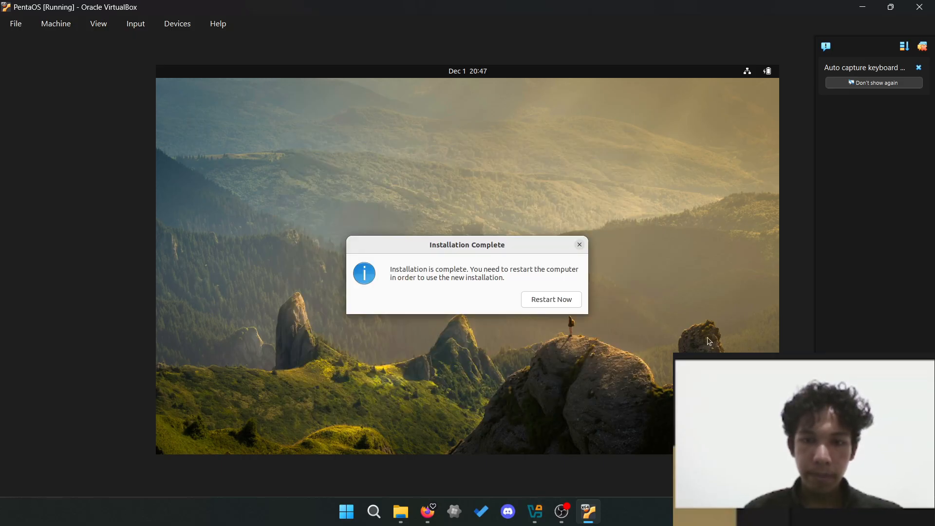
- Restart the VM and confirm removal of the installation medium to boot PentaOS
left_click(556, 298)
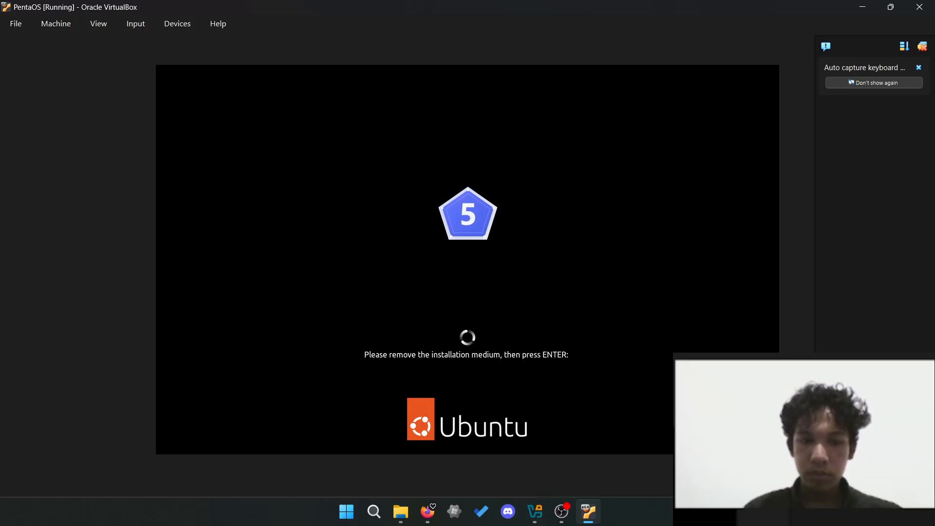
key("Return")
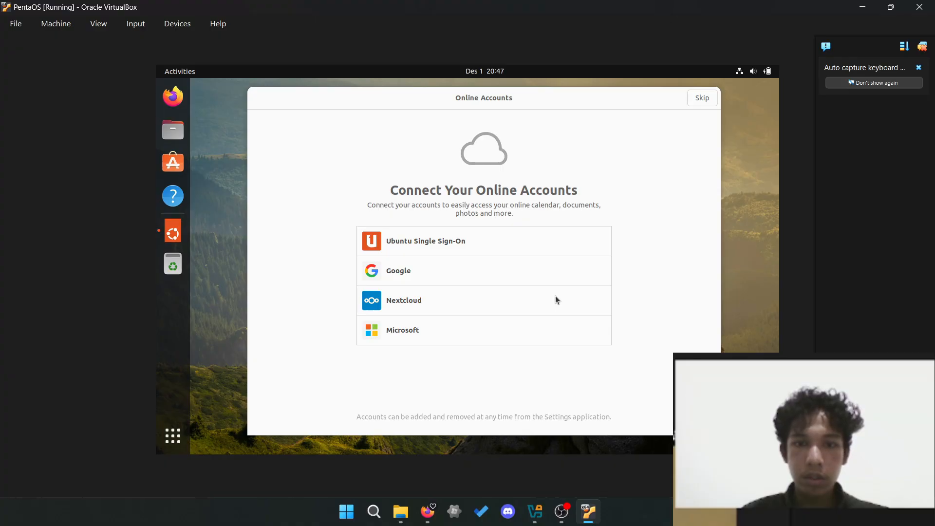
- Skip online accounts and Ubuntu Pro, decline sending system info, and open the app grid
left_click(696, 103)
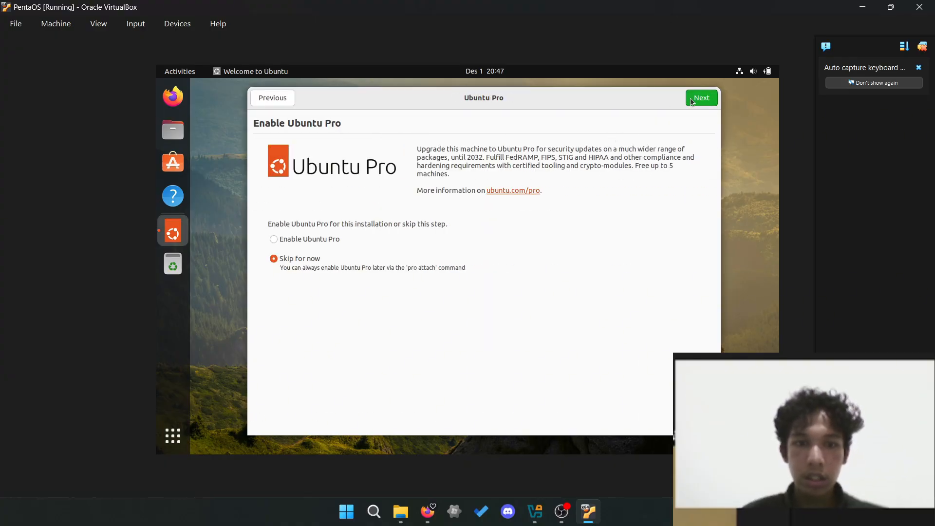
left_click(691, 100)
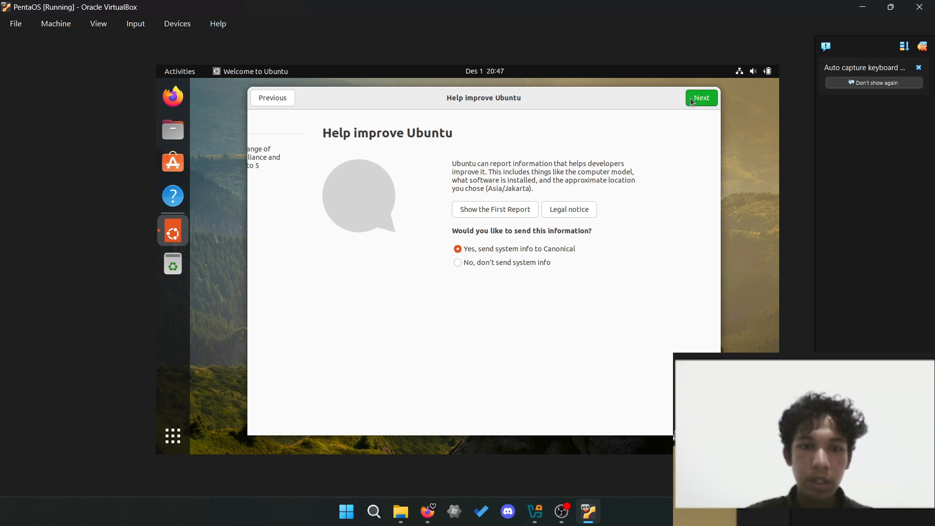
left_click(471, 263)
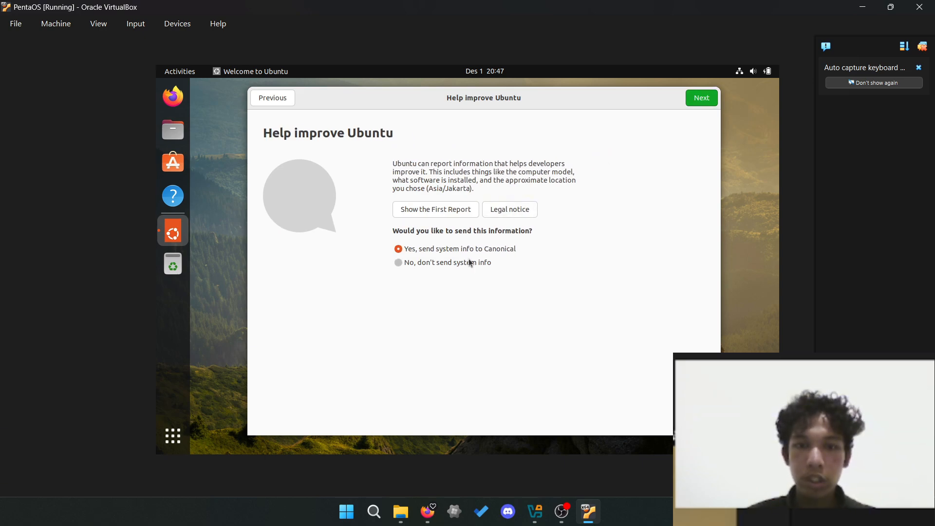
left_click(706, 104)
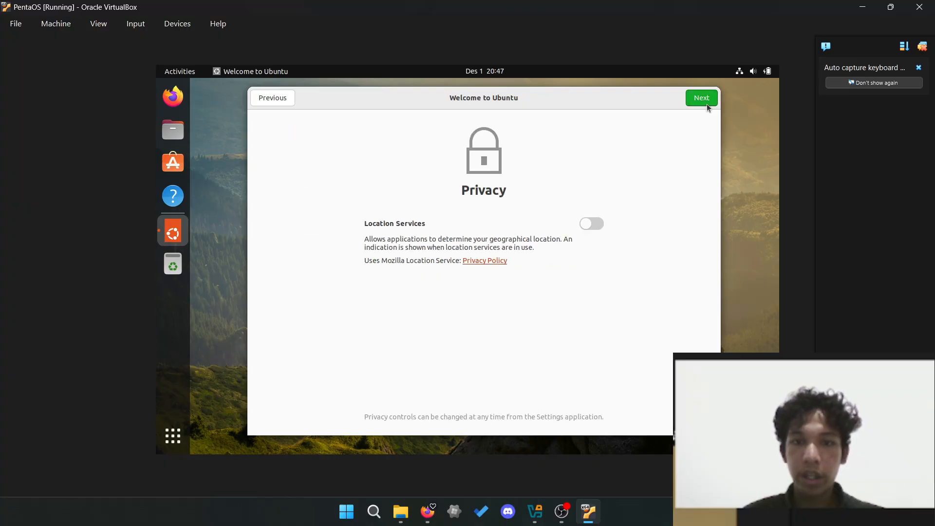
left_click(706, 104)
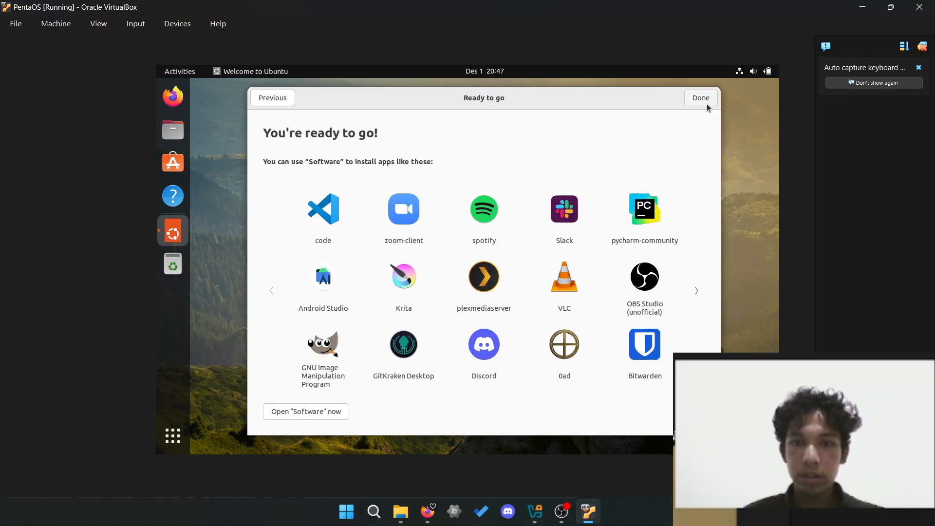
left_click(706, 104)
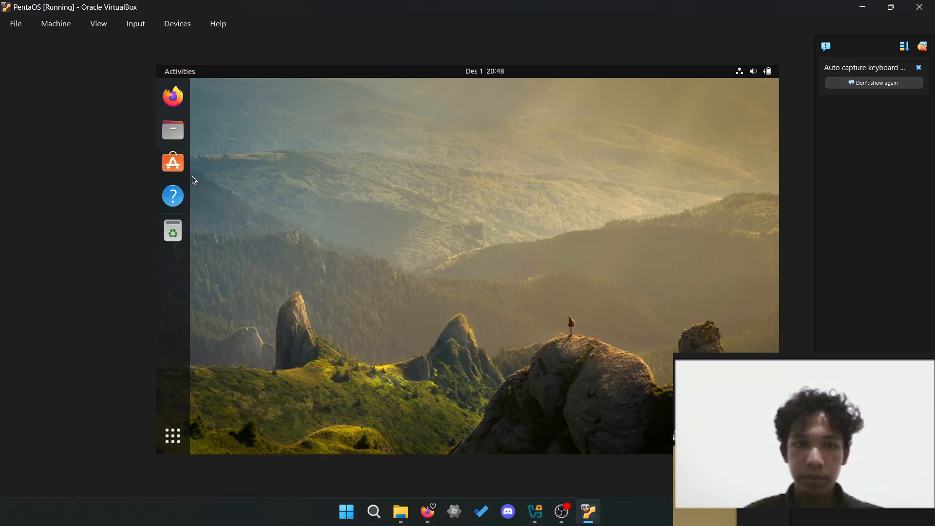
left_click(183, 441)
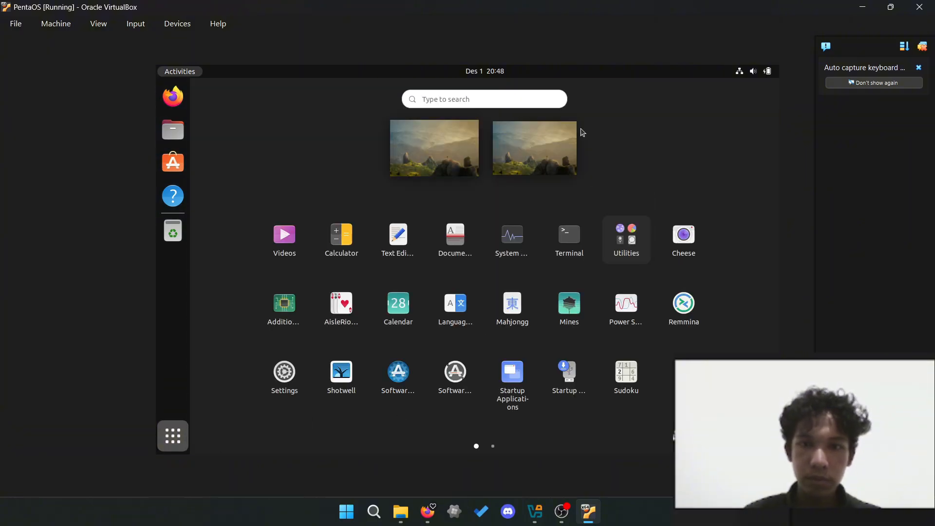
- Launch Visual Studio Code via an Activities search and set a confirmed Default keyring password
left_click(491, 100)
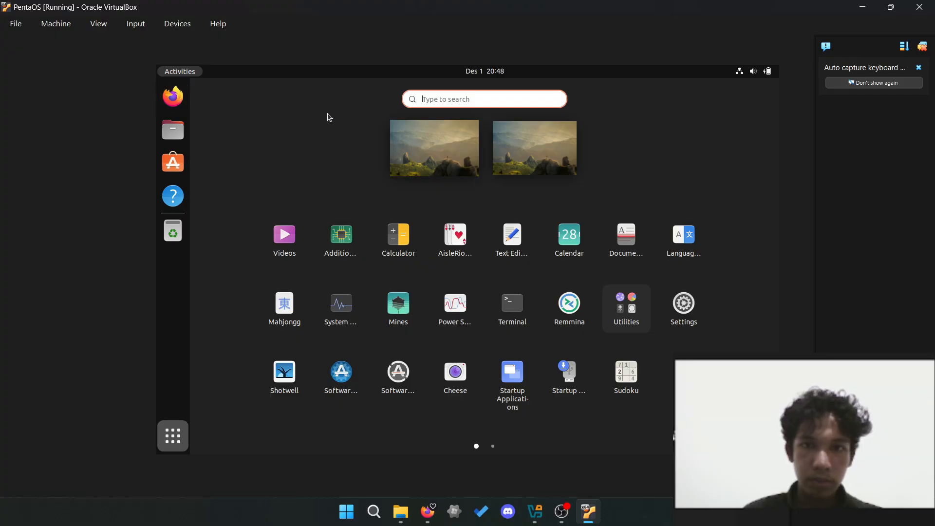
type("vsl")
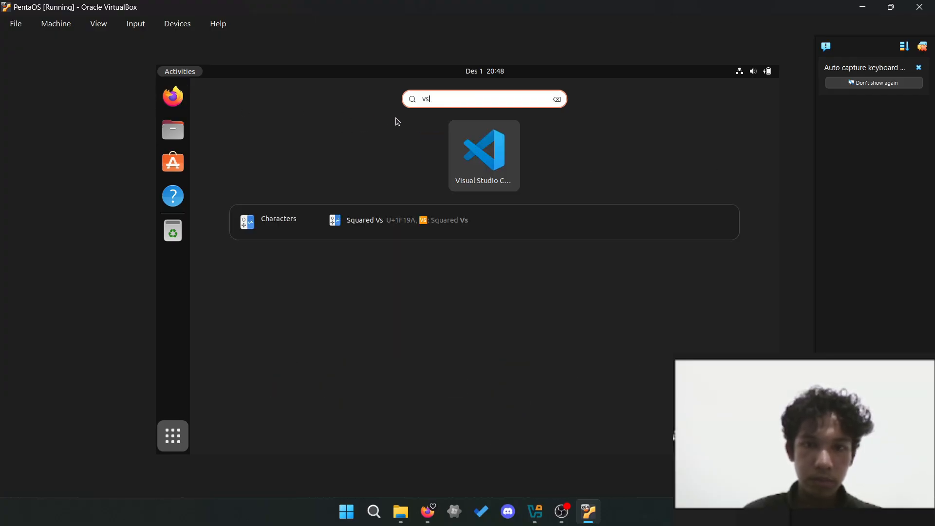
left_click(477, 170)
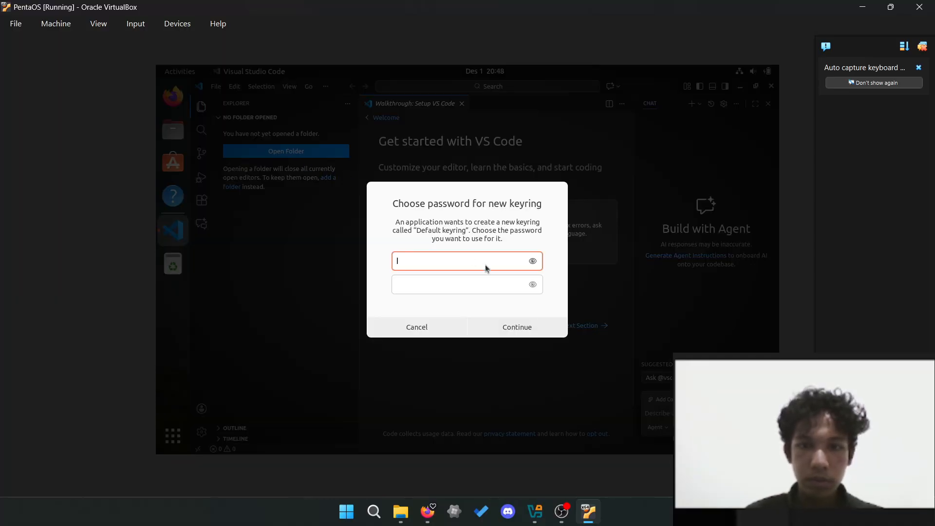
type("•••••")
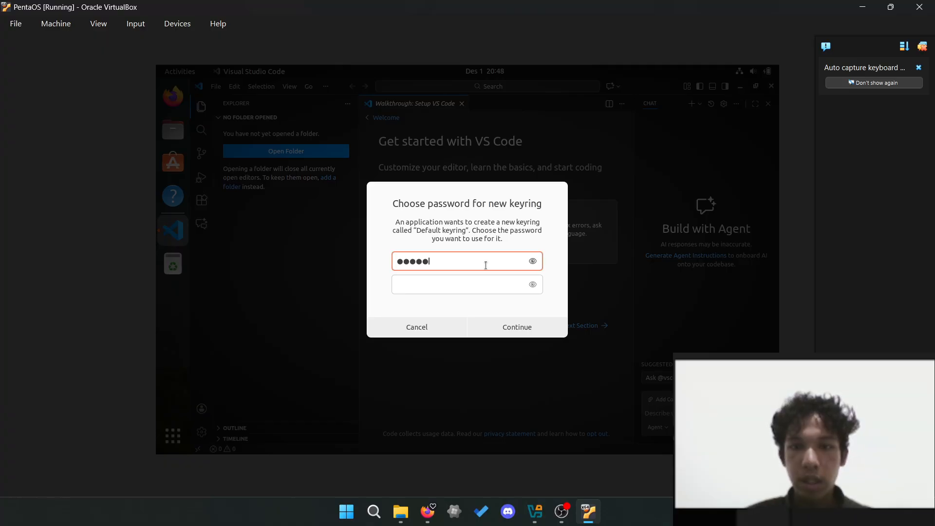
left_click(476, 285)
type("•••••")
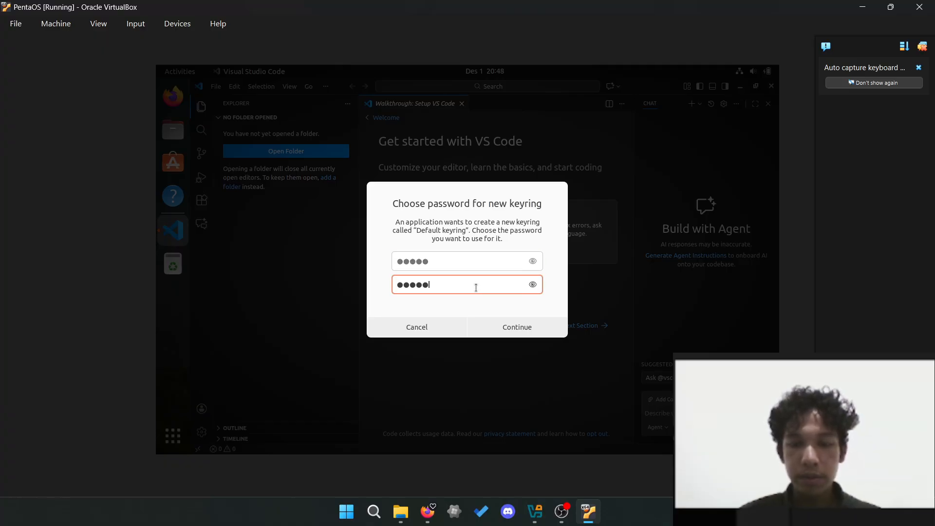
left_click(546, 327)
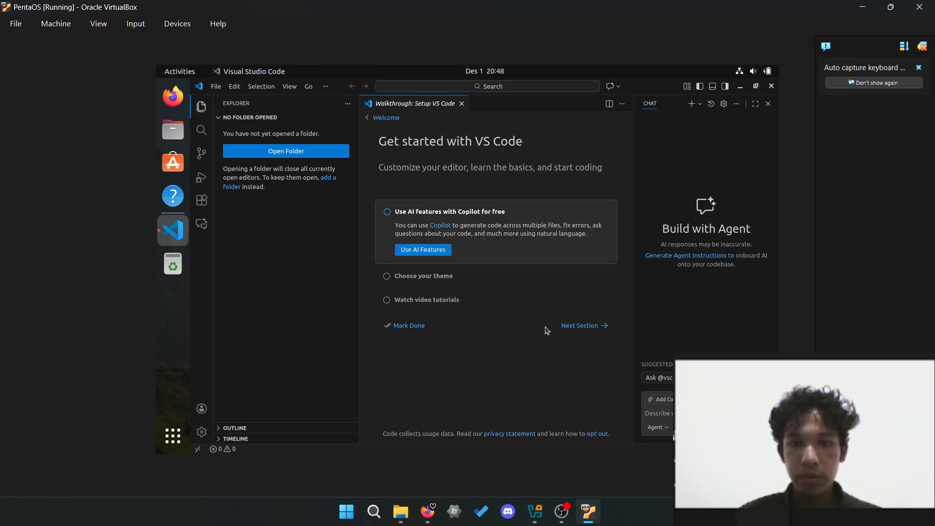
- Cancel the Open Folder dialog and close Visual Studio Code
left_click(308, 152)
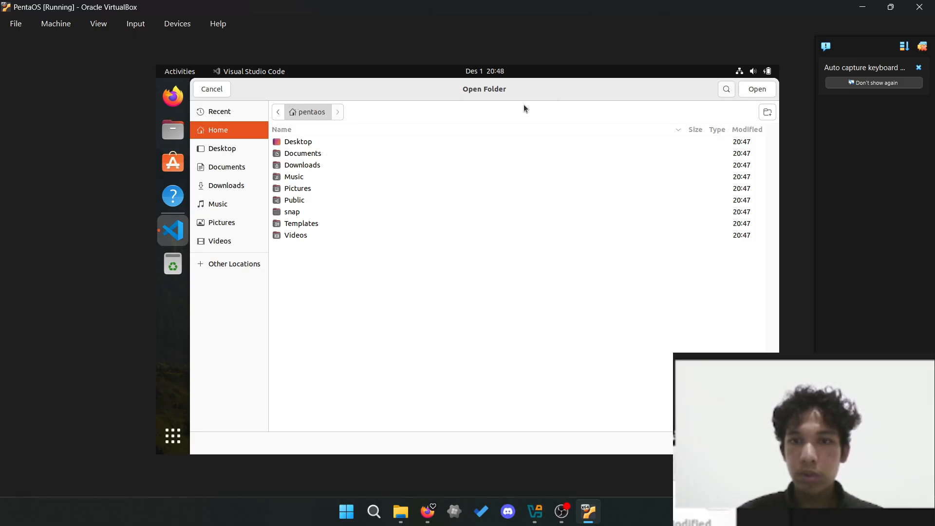
left_click(210, 89)
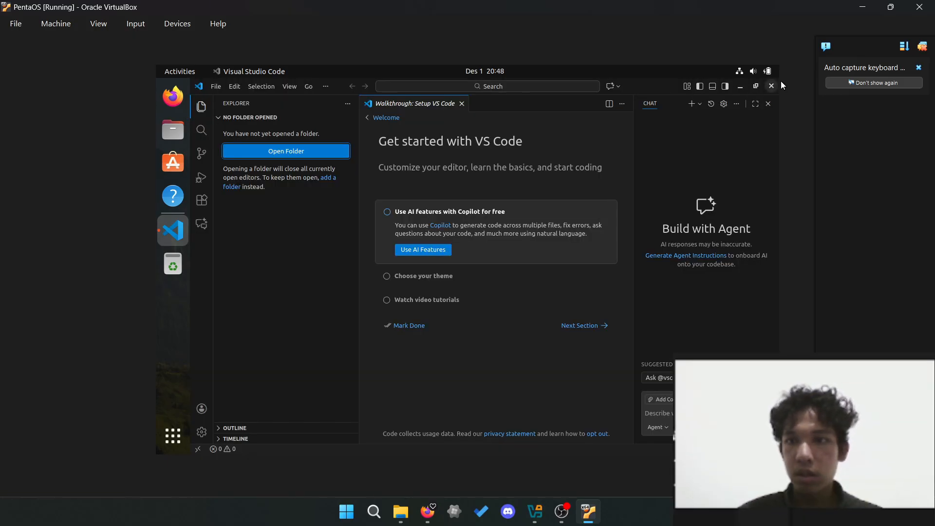
left_click(771, 86)
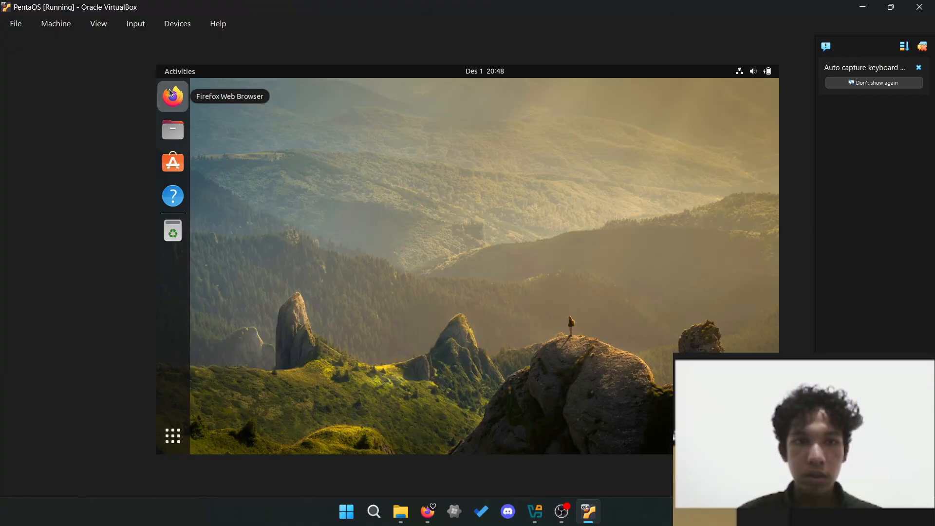
- Open Settings from the system status menu and go to the About page
left_click(172, 94)
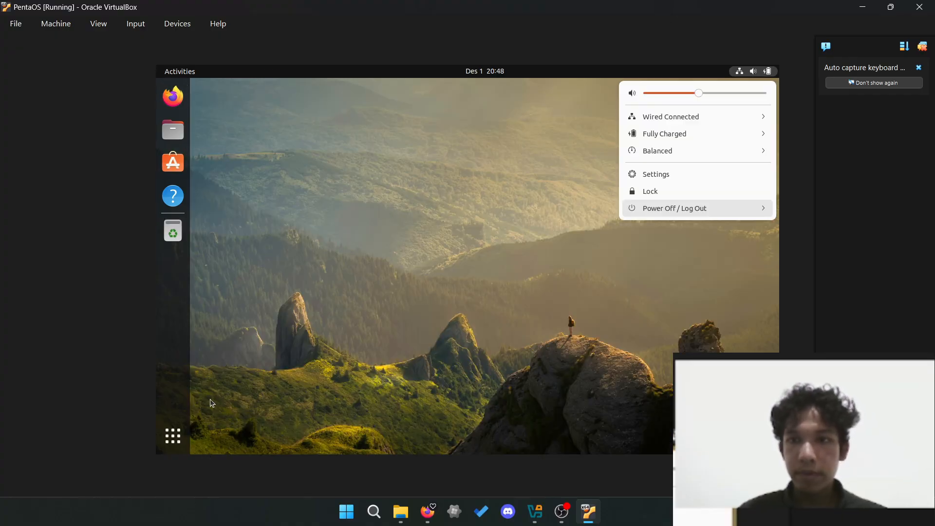
left_click(178, 425)
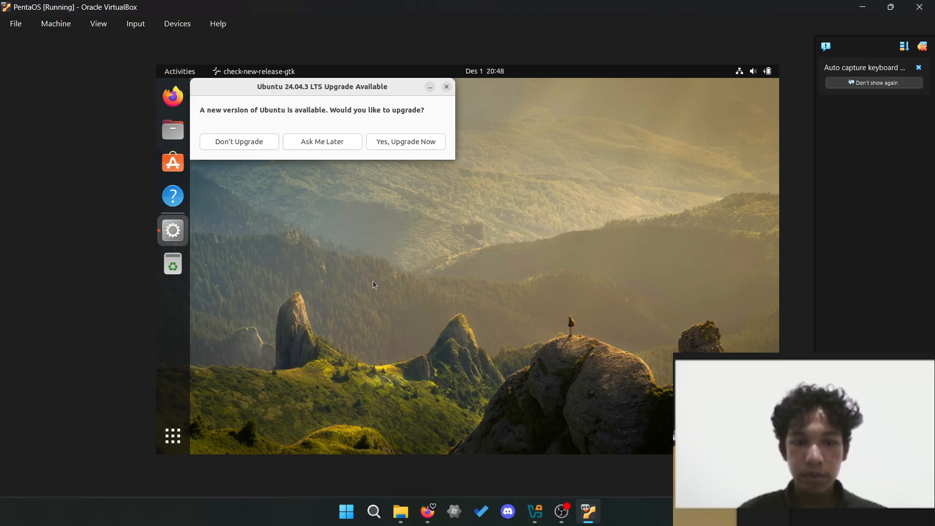
left_click(745, 69)
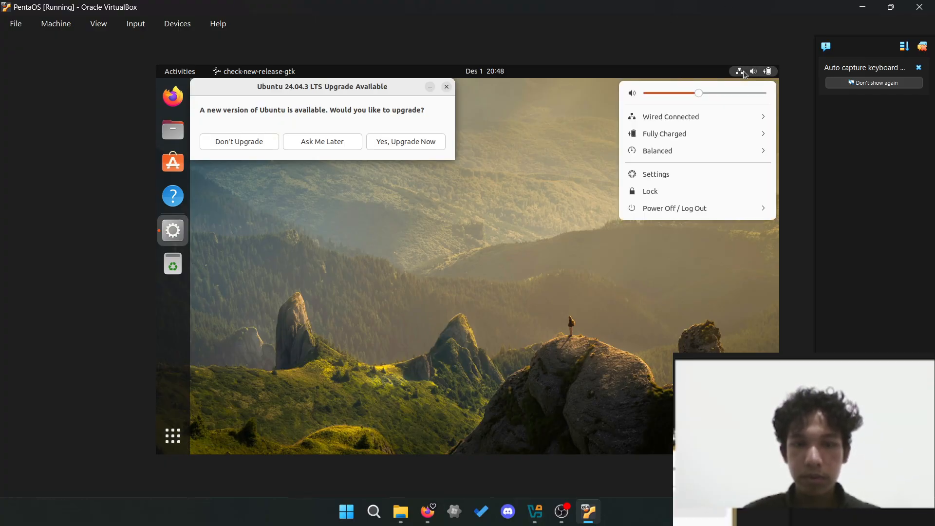
left_click(688, 173)
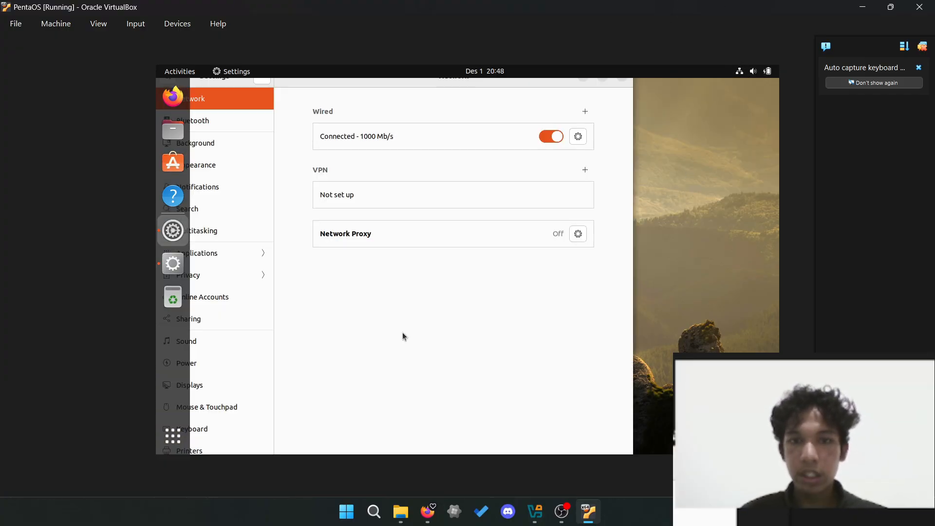
scroll(259, 431, "down", 5)
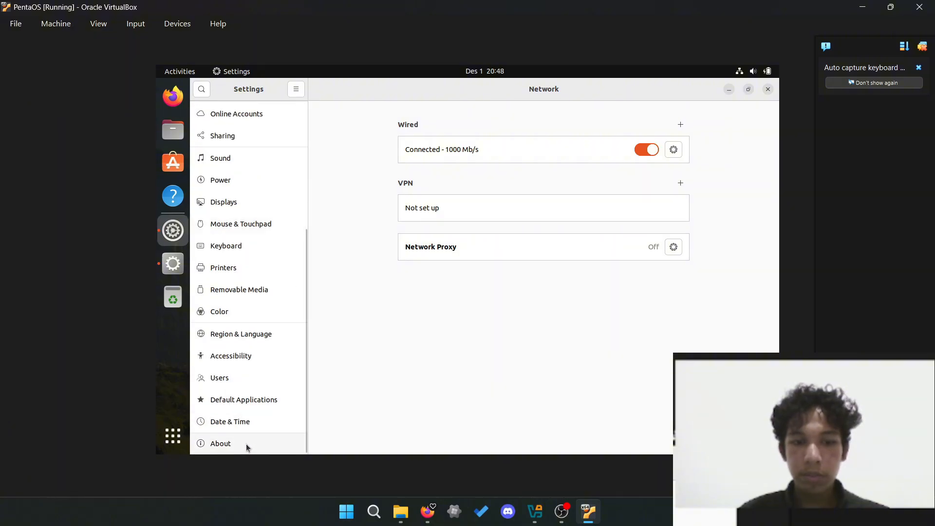
left_click(246, 443)
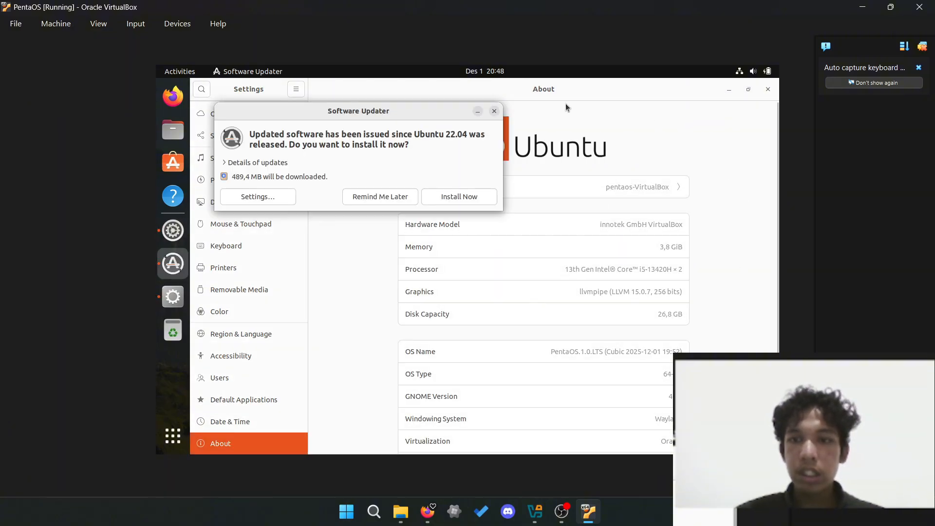
- Dismiss the Software Updater, review OS Name PentaOS.1.0.LTS, and close Settings
left_click(494, 111)
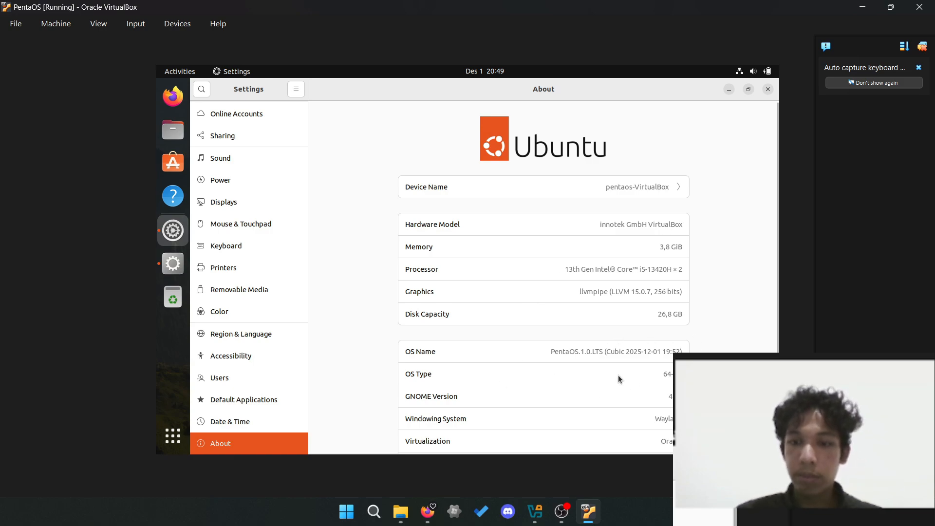
scroll(615, 307, "down", 1)
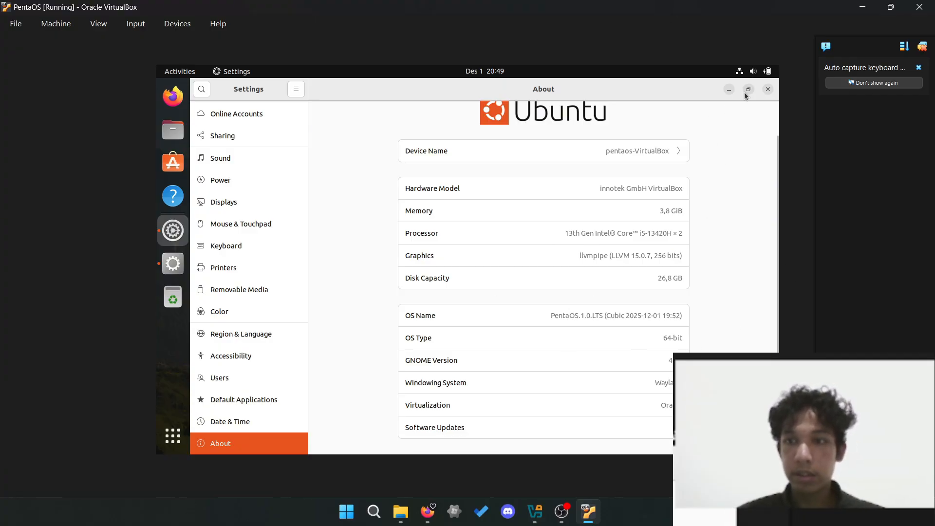
left_click(768, 89)
- Power off PentaOS via the system menu's Power Off / Log Out option
left_click(752, 71)
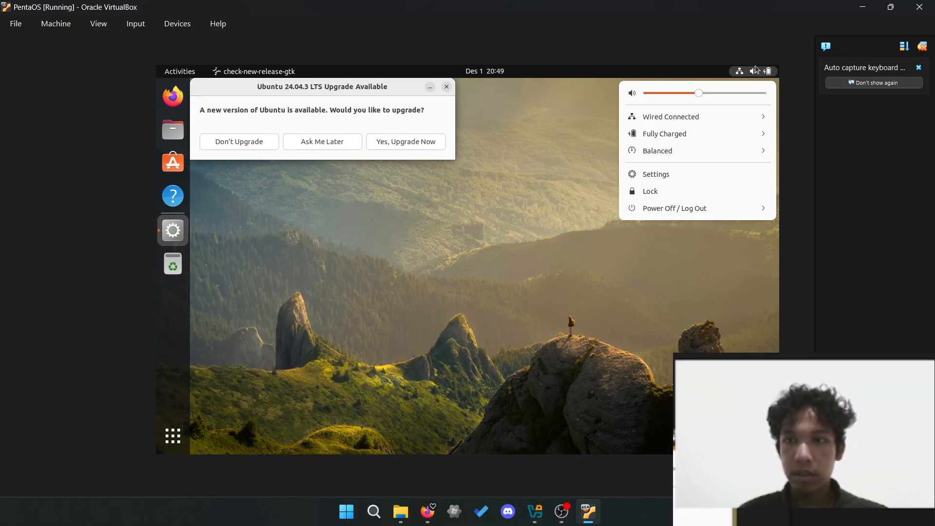
left_click(723, 211)
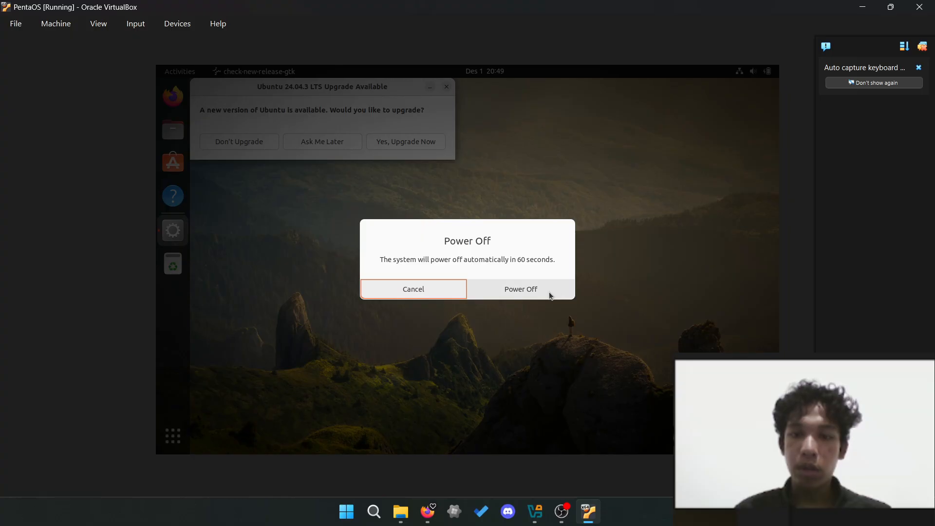
left_click(549, 294)
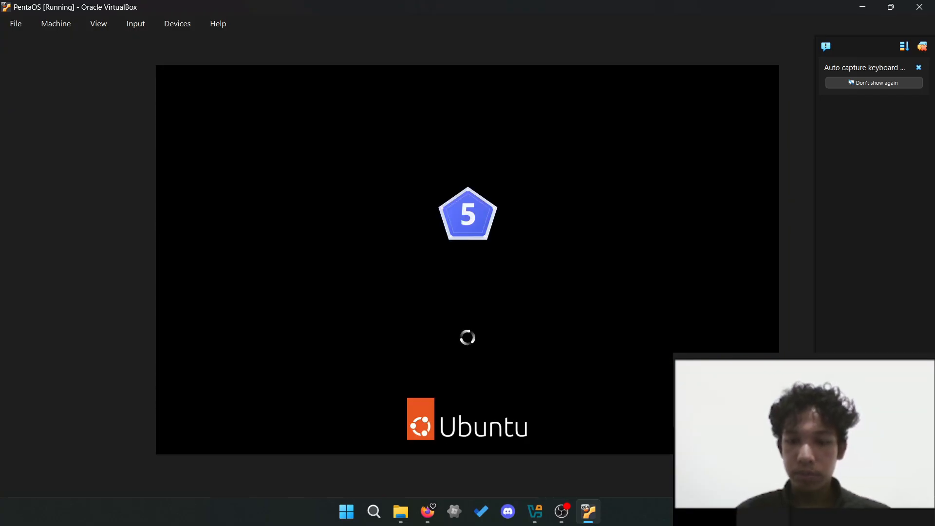